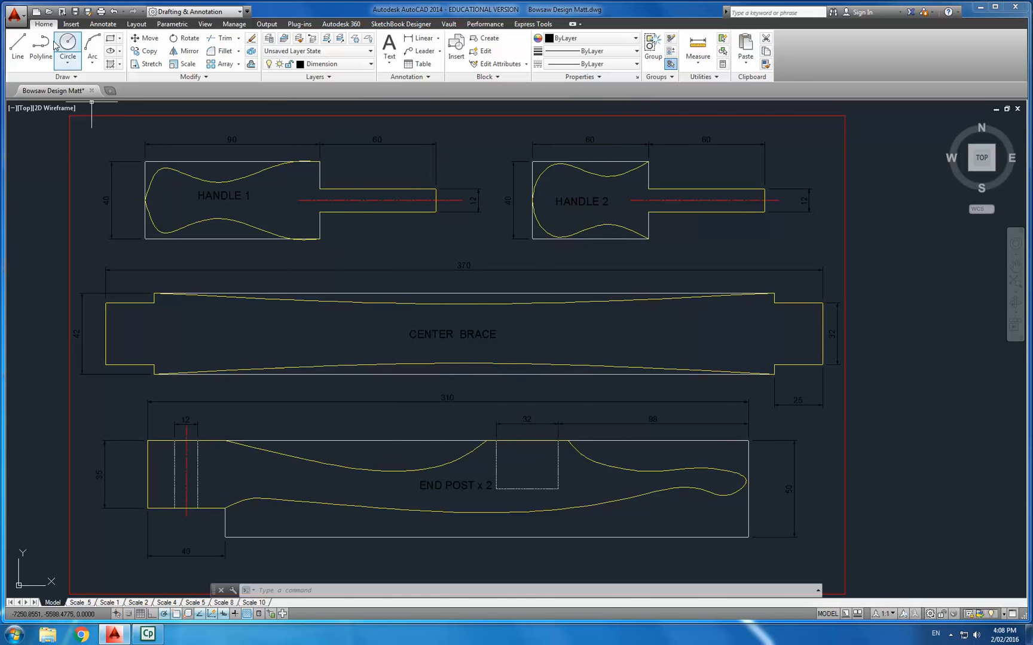
# - Open the Bowsaw Design drawing from the Year 10 ITW folder
pyautogui.click(16, 17)
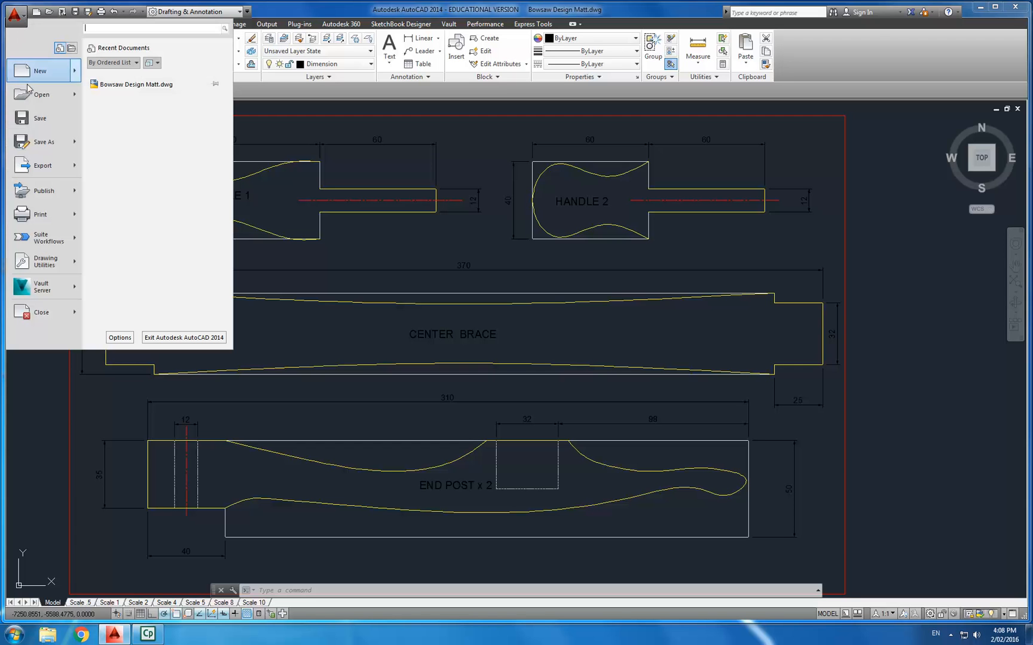
pyautogui.click(43, 94)
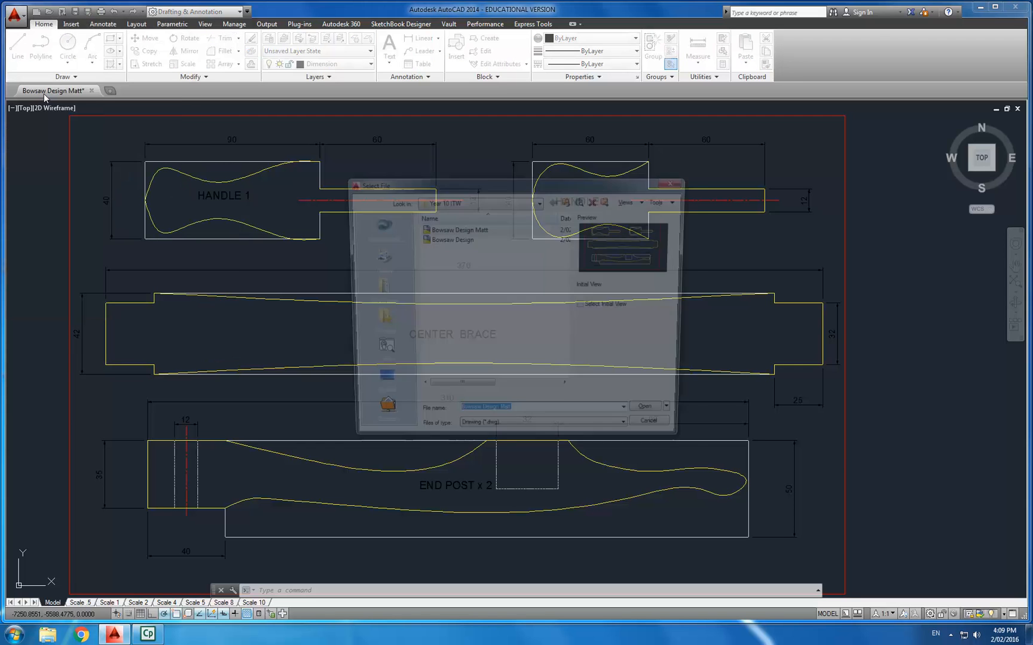
pyautogui.click(482, 240)
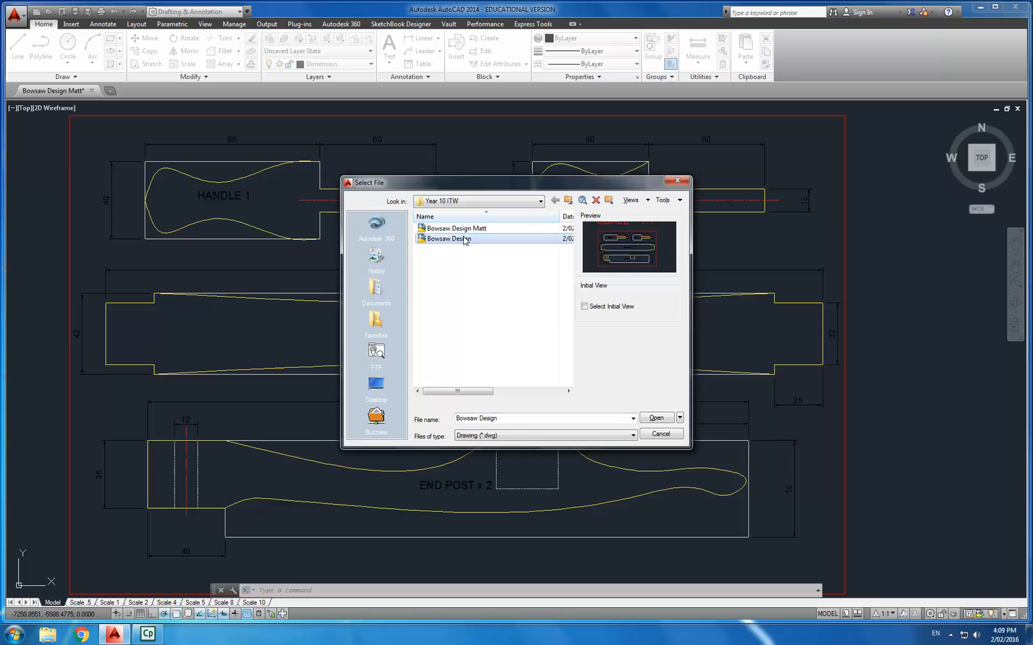
pyautogui.doubleClick(469, 239)
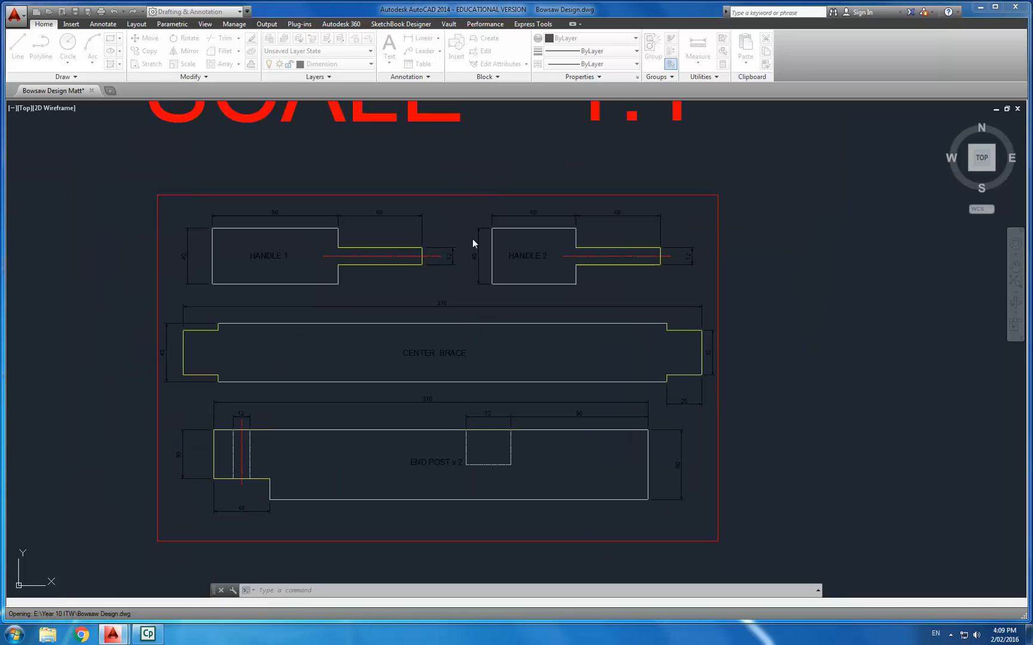
# - Start attaching an external image and browse to the Year 10 ITW folder on the SHERWEN (E:) drive
pyautogui.moveTo(424, 296)
pyautogui.mouseDown(button='middle')
pyautogui.moveTo(452, 277)
pyautogui.moveTo(462, 287)
pyautogui.mouseUp(button='middle')
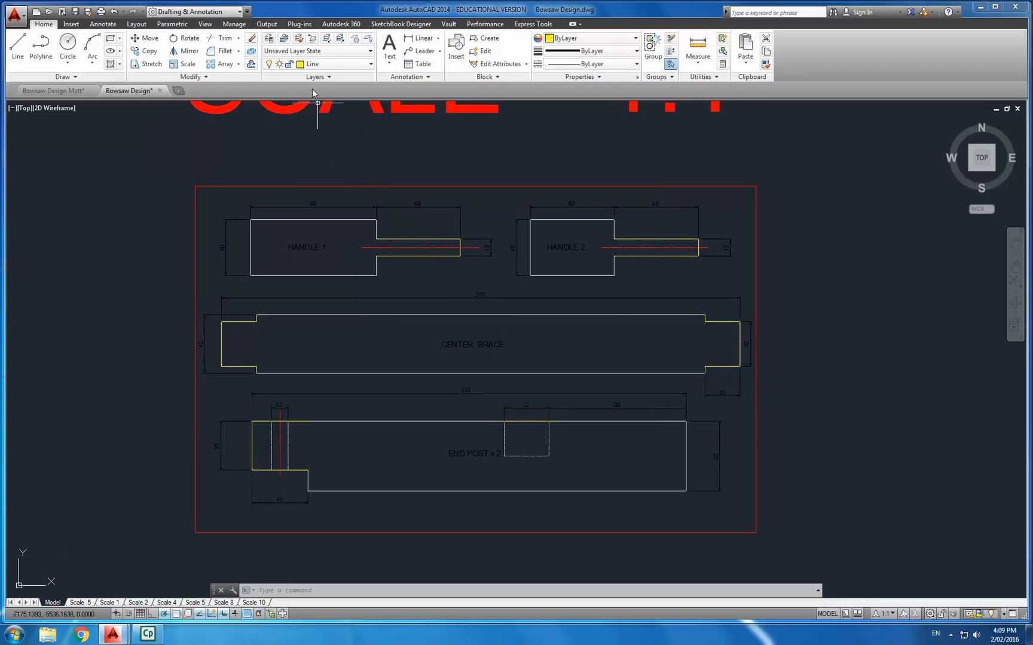
pyautogui.click(70, 25)
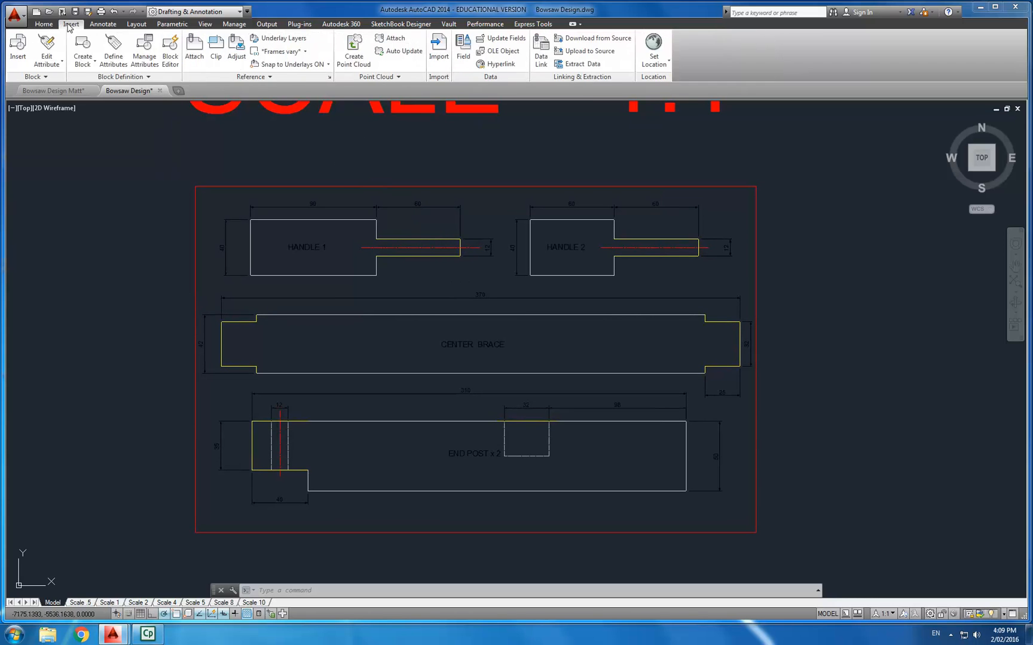
pyautogui.click(194, 51)
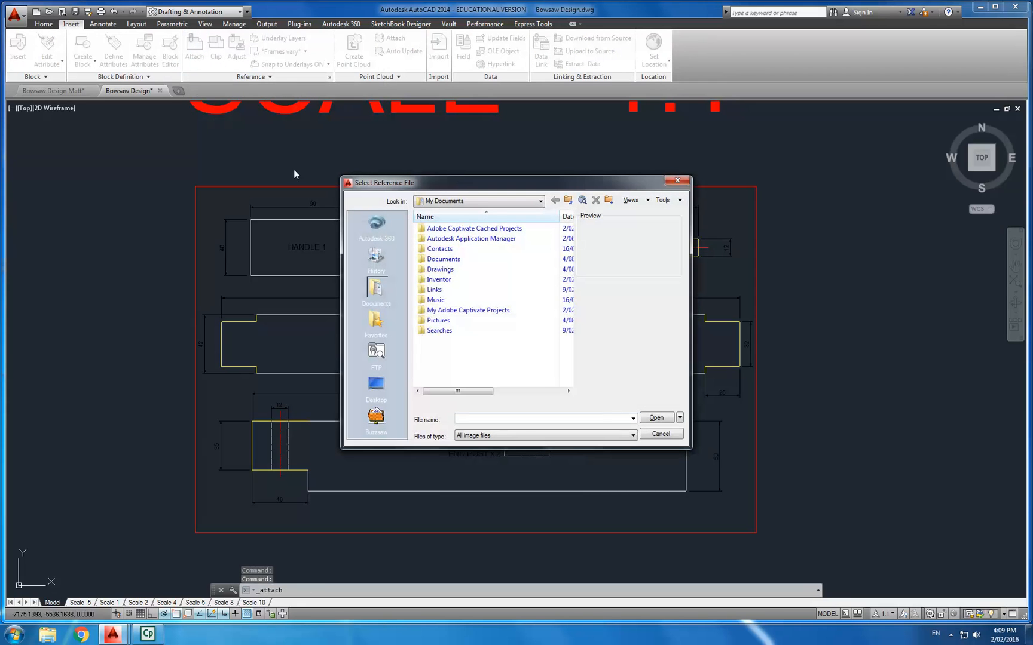
pyautogui.click(488, 203)
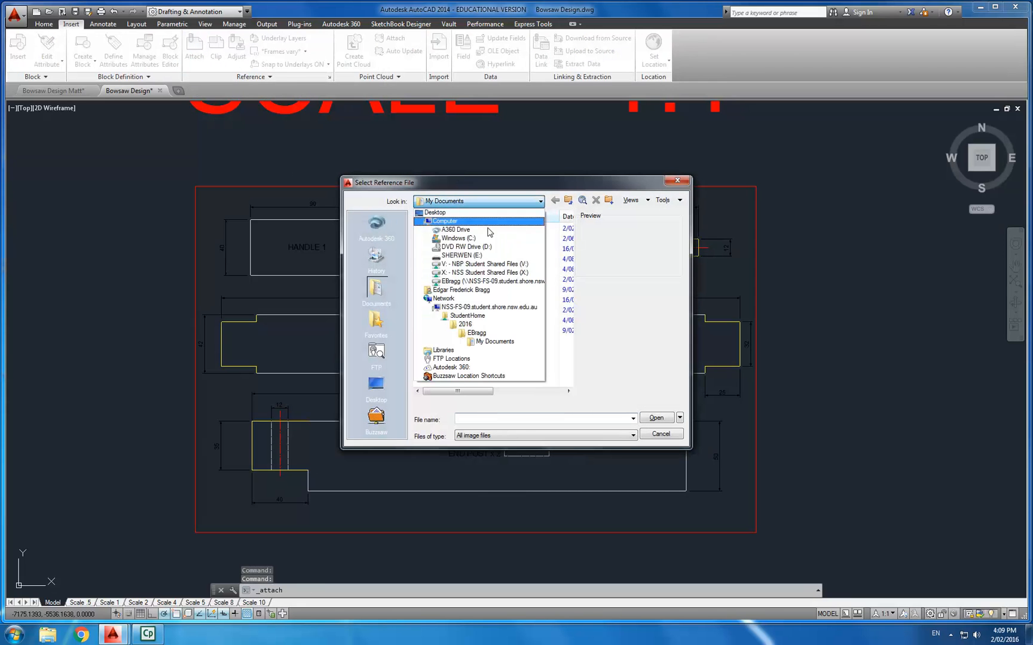
pyautogui.click(486, 260)
pyautogui.scroll(-1, 479, 344)
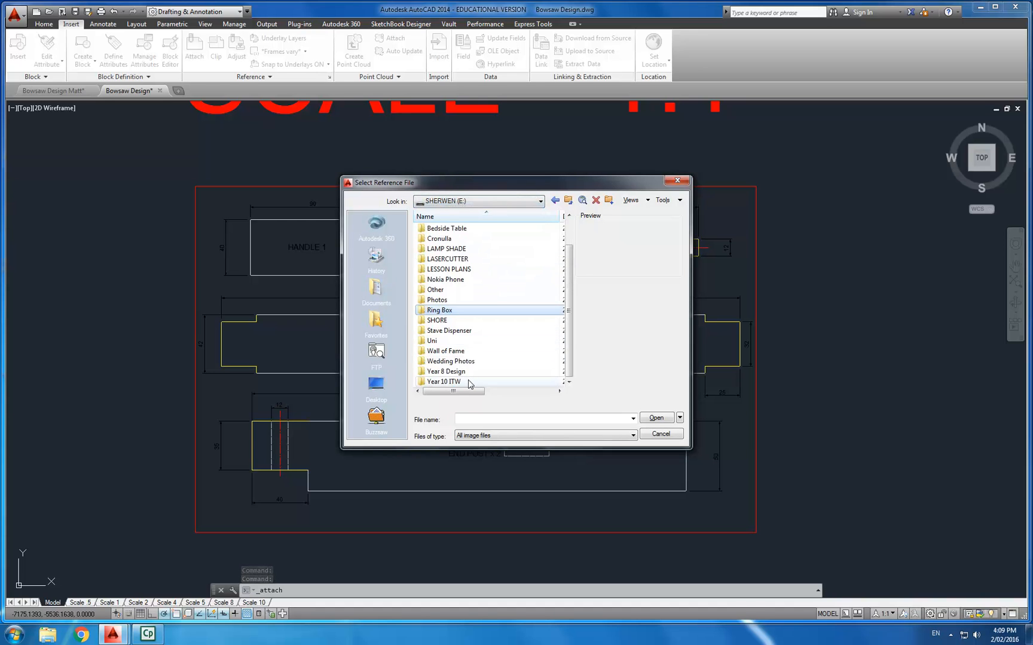
pyautogui.doubleClick(468, 383)
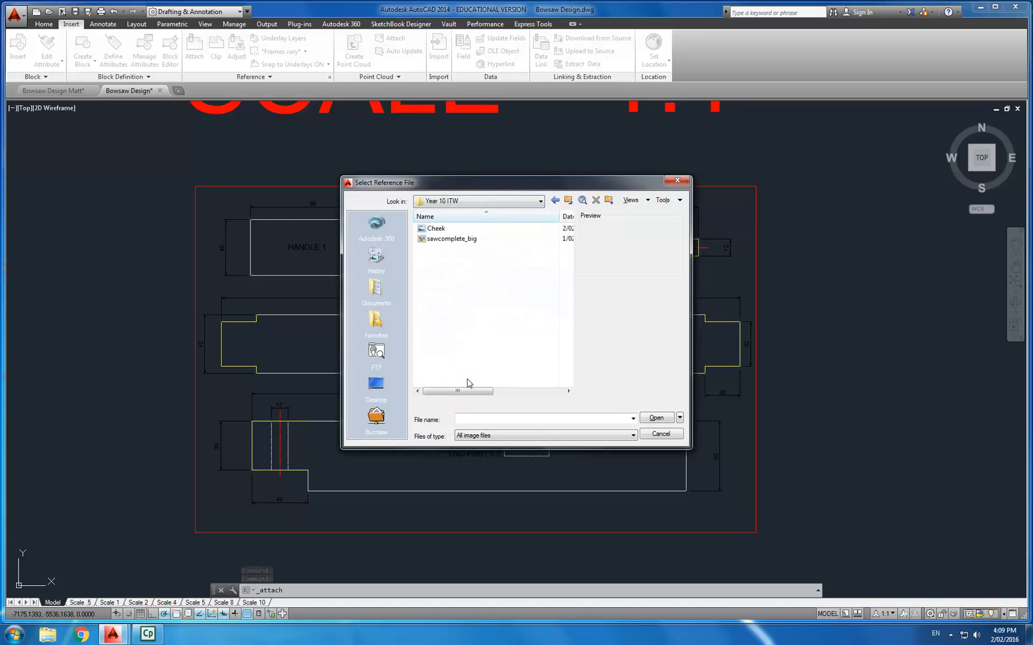
# - Attach the Cheek image, placing its insertion point below the End Post at scale 1
pyautogui.click(450, 229)
pyautogui.doubleClick(450, 230)
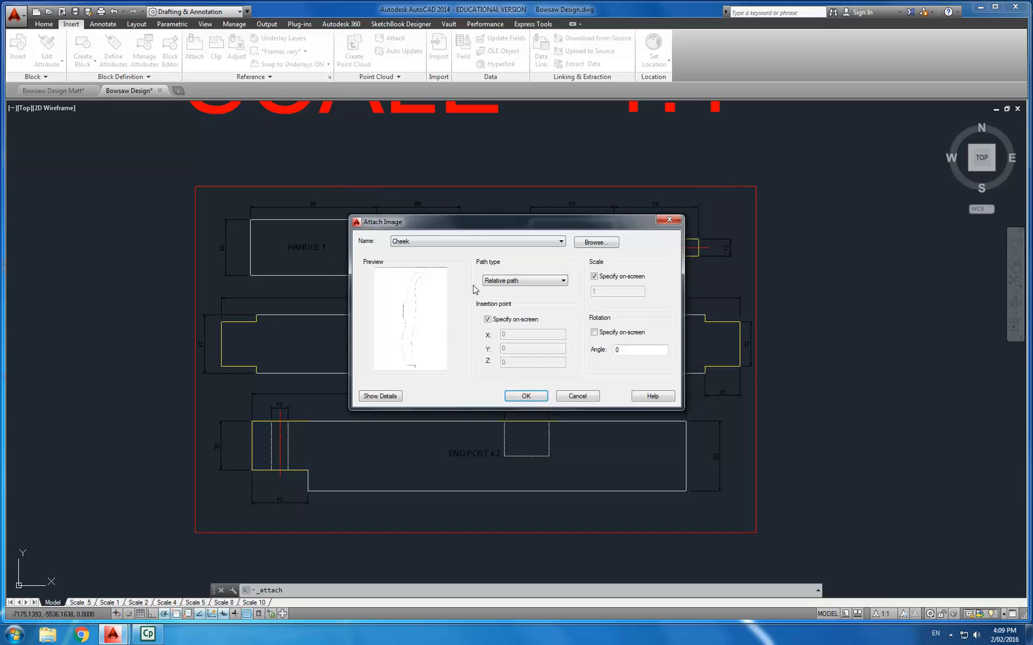
pyautogui.click(525, 397)
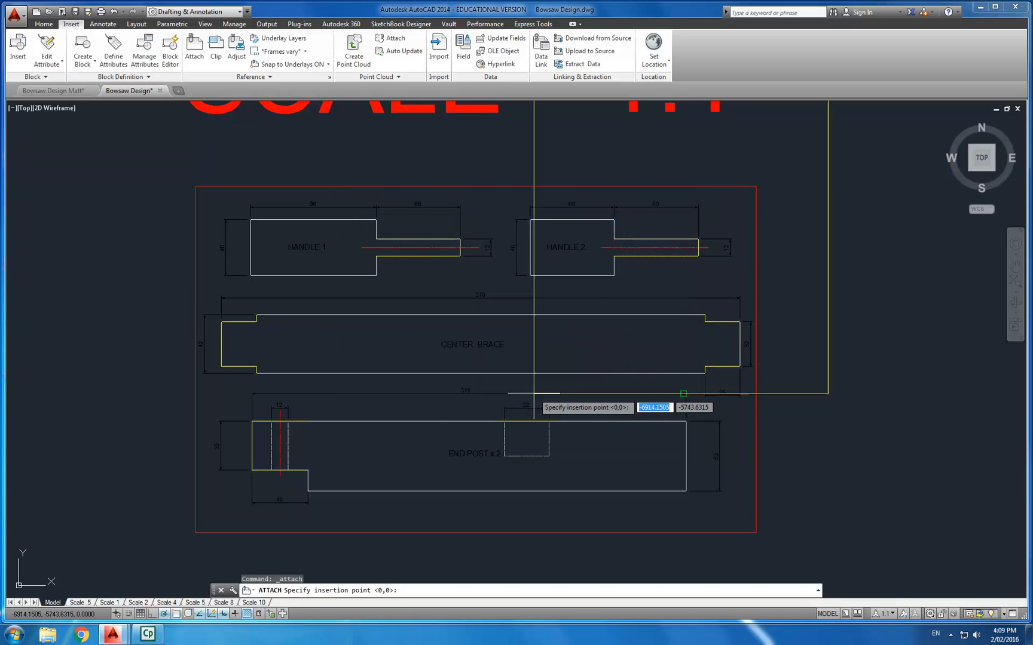
pyautogui.click(365, 502)
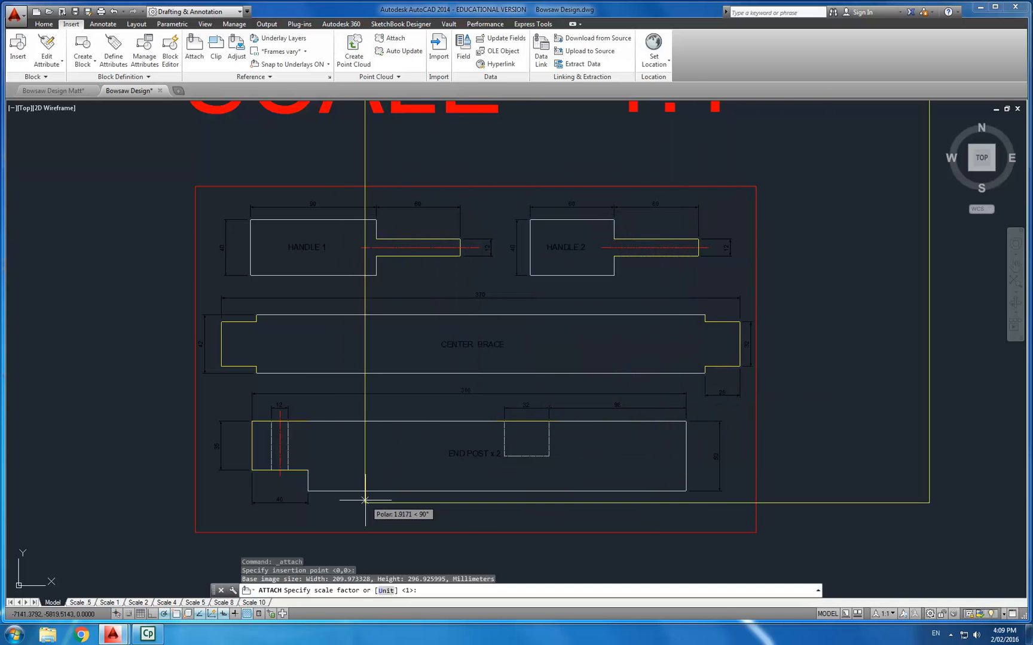
pyautogui.press('Return')
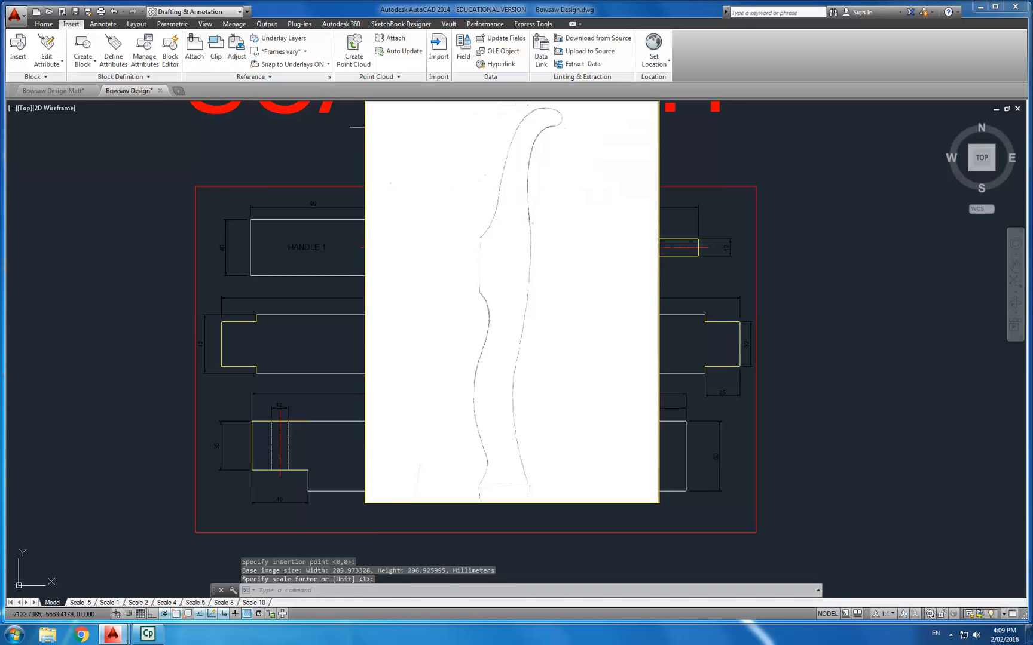
# - Select the attached image and set its brightness to 5 and fade to 83
pyautogui.click(383, 136)
pyautogui.click(344, 163)
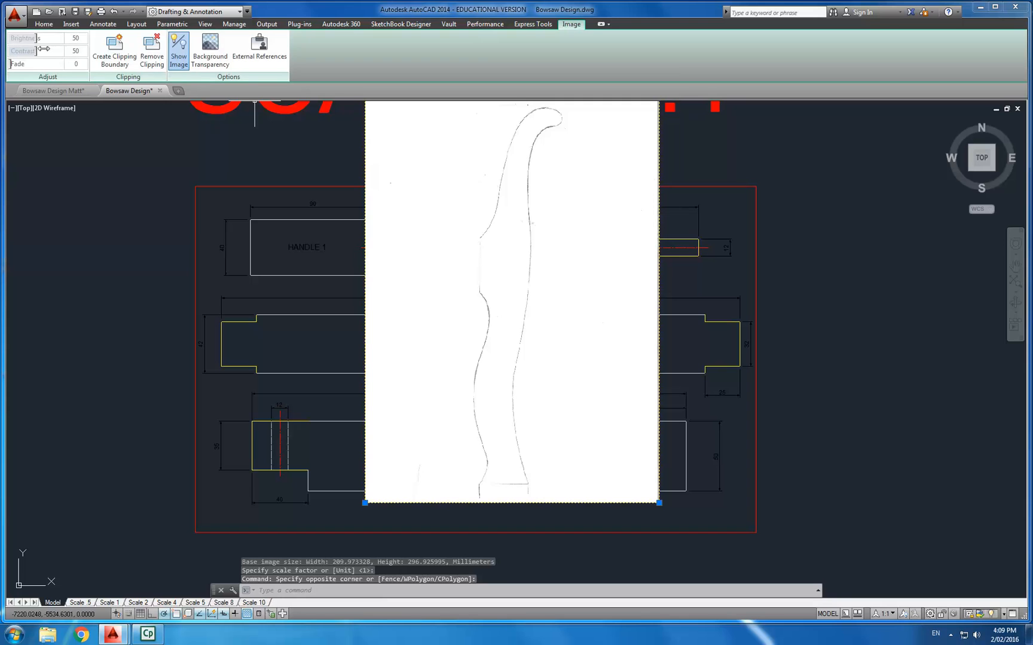
pyautogui.moveTo(33, 38); pyautogui.dragTo(3, 40)
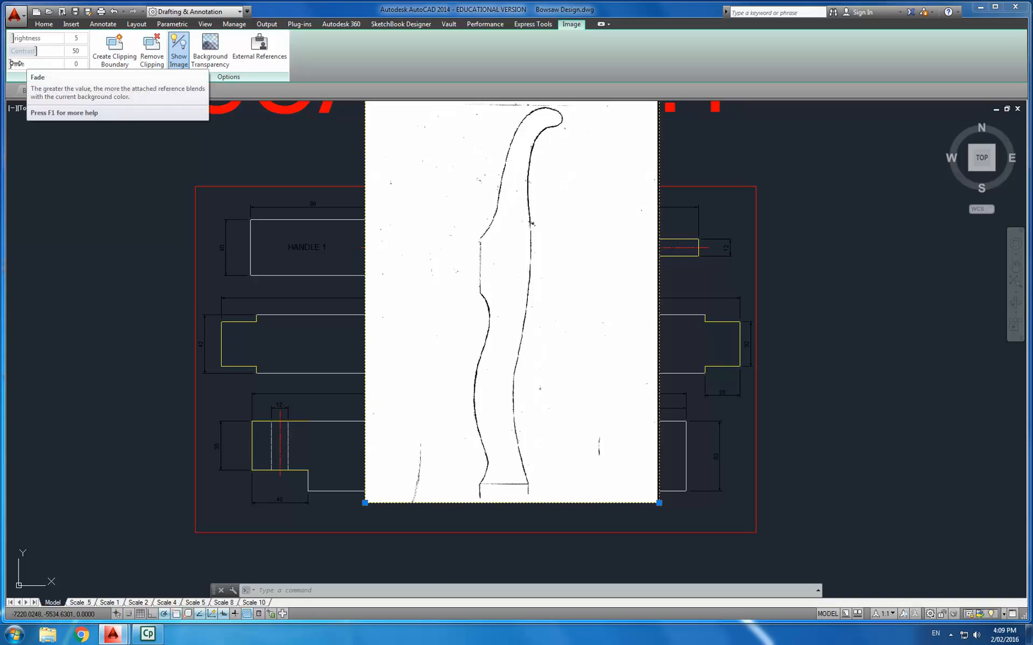
pyautogui.moveTo(10, 63); pyautogui.dragTo(71, 64)
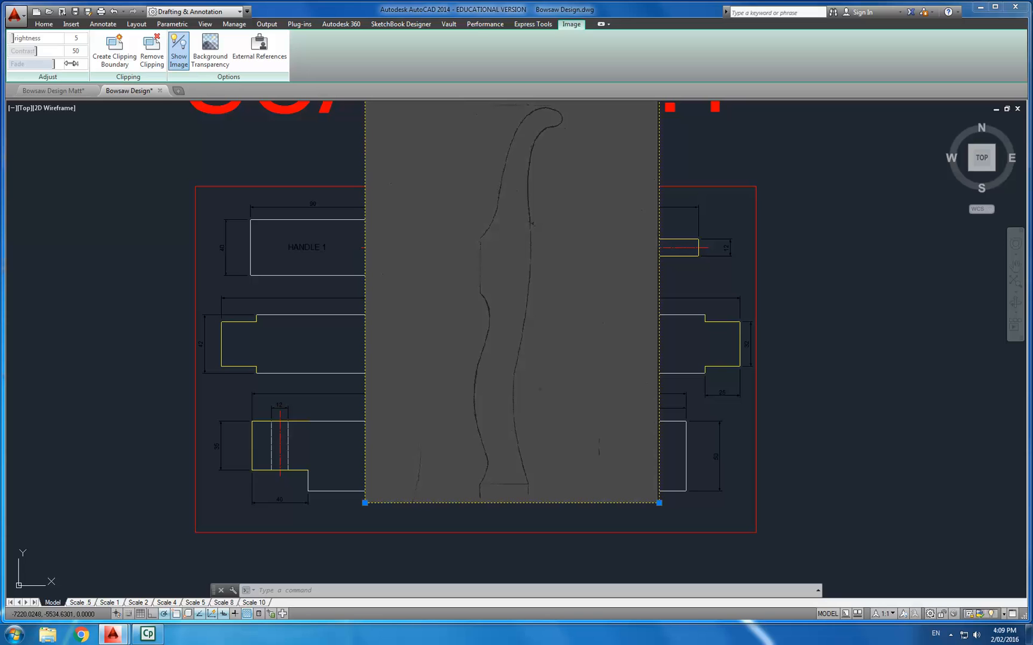
# - Send the image behind the drawing objects using Draw Order, then clear the selection
pyautogui.click(297, 157)
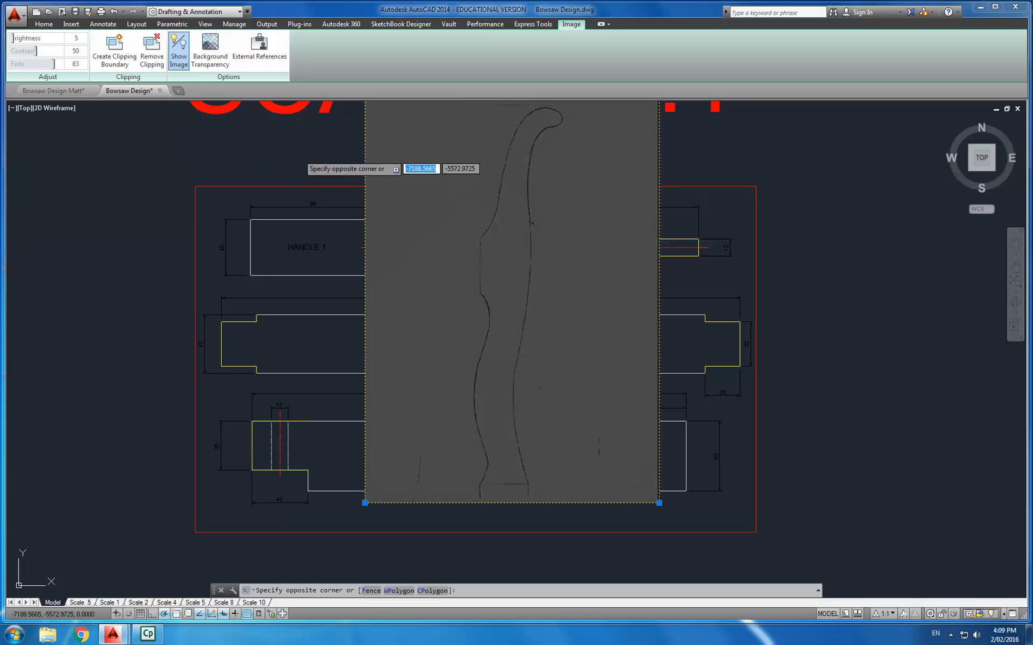
pyautogui.rightClick(376, 154)
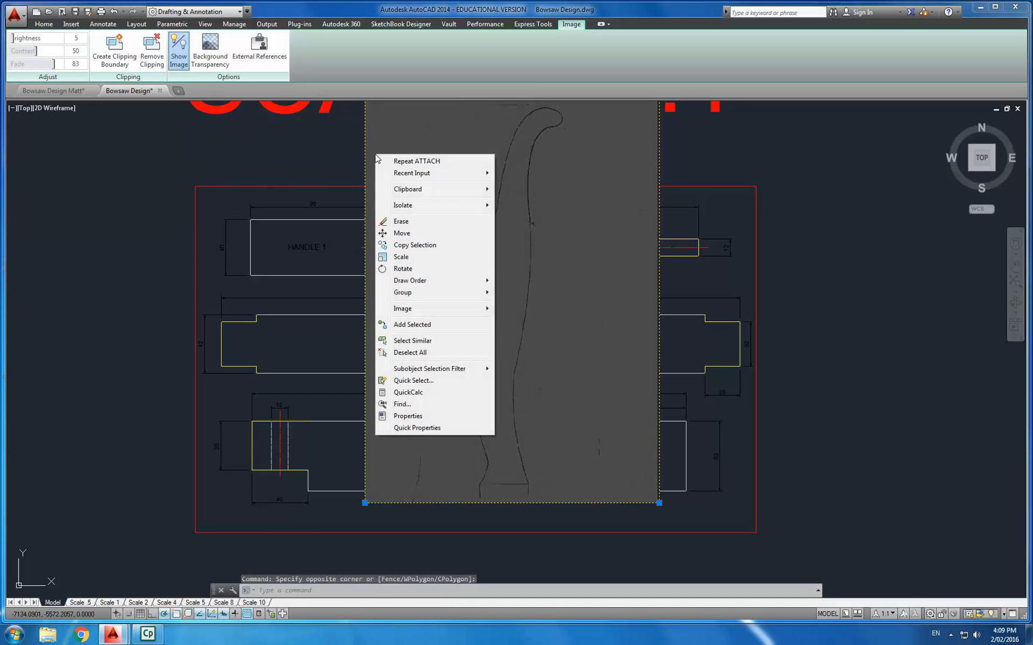
pyautogui.moveTo(435, 288)
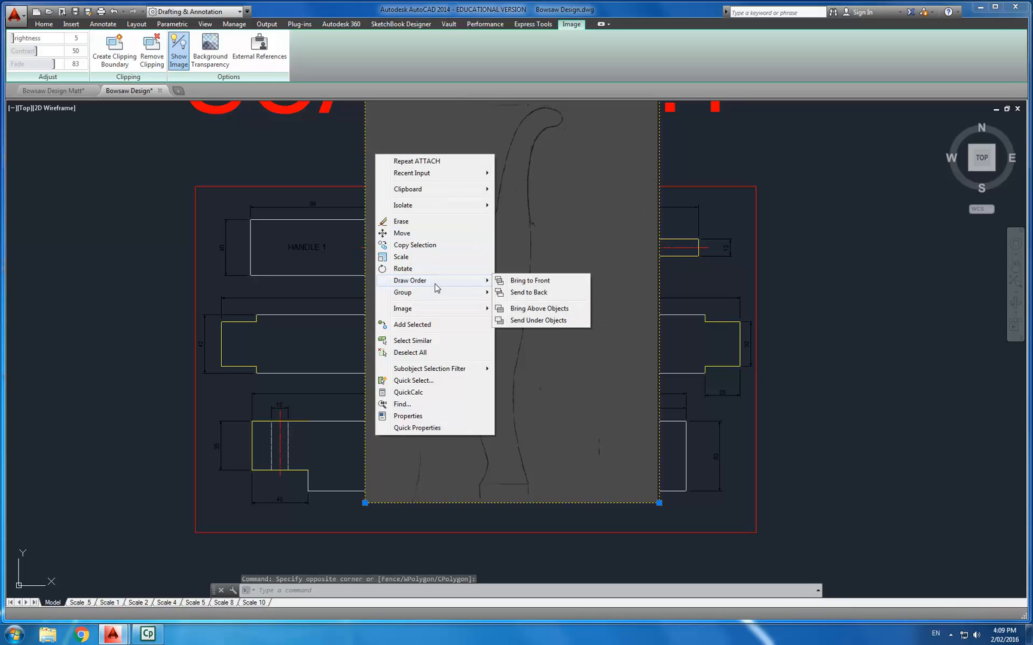
pyautogui.click(525, 293)
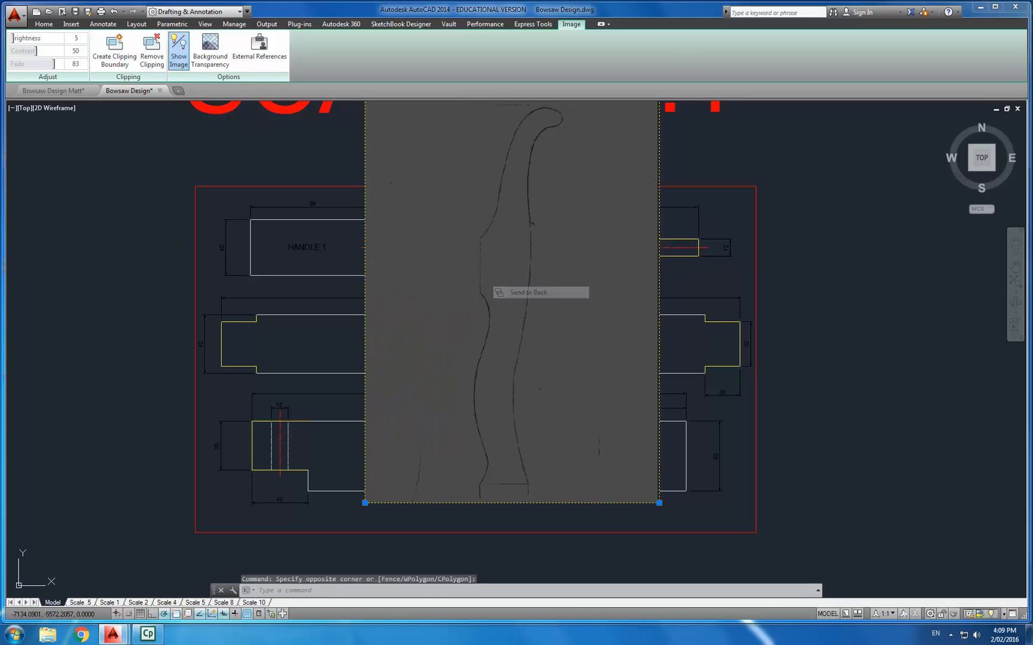
pyautogui.click(403, 502)
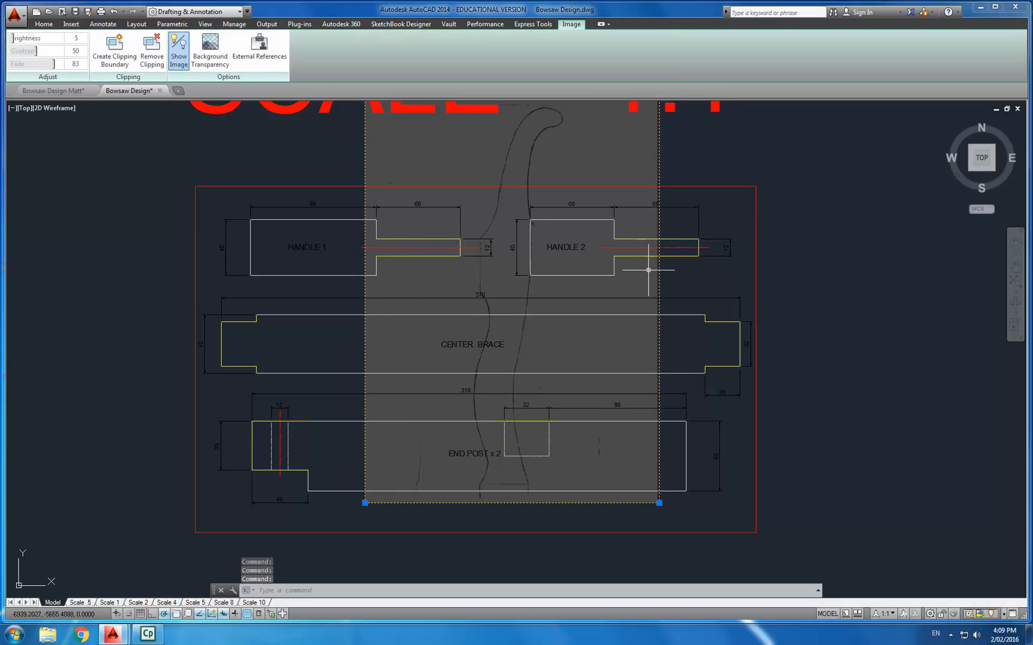
pyautogui.press('Escape')
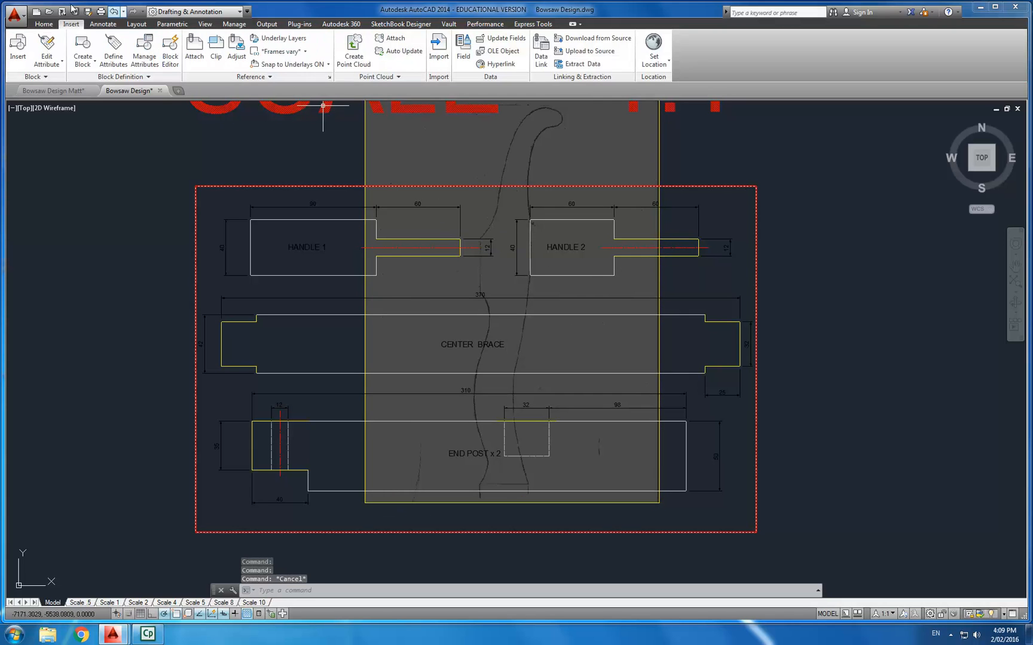
# - Turn off the Dimension layer
pyautogui.click(43, 26)
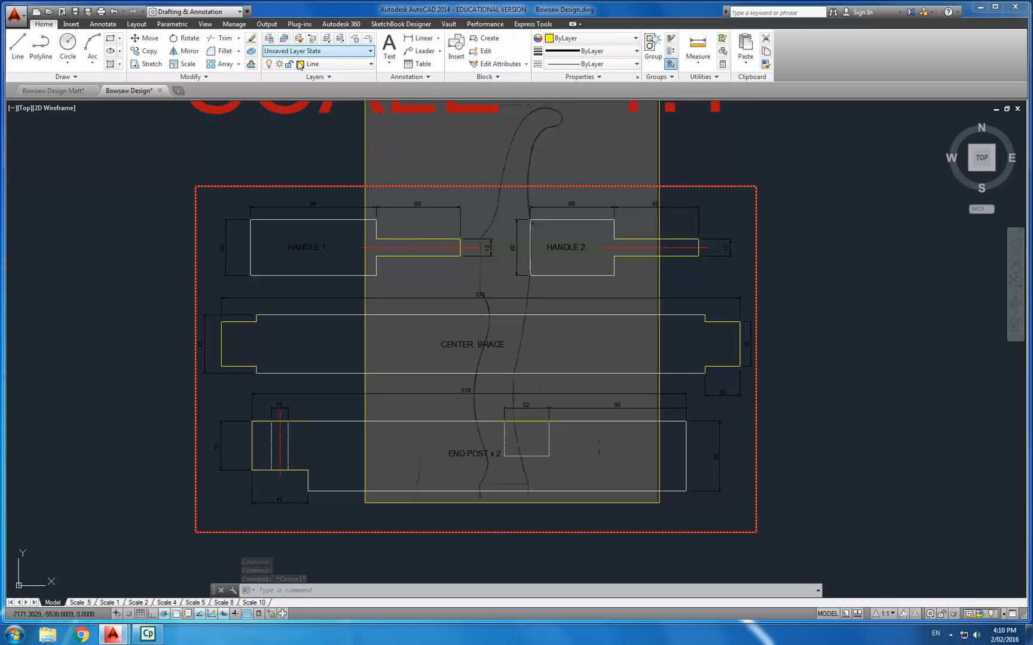
pyautogui.click(321, 64)
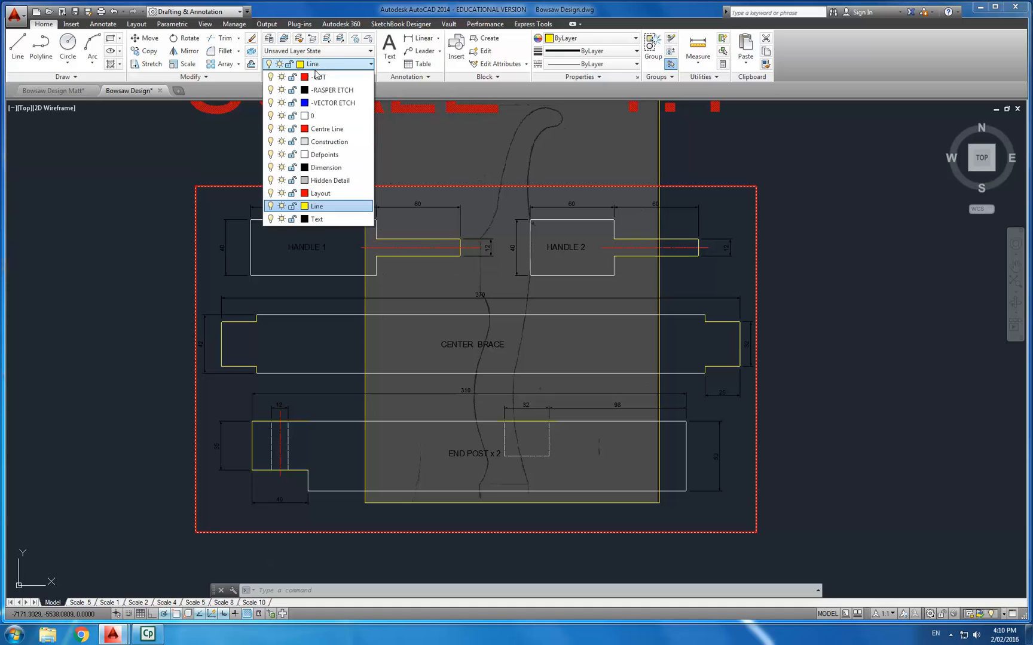
pyautogui.click(271, 168)
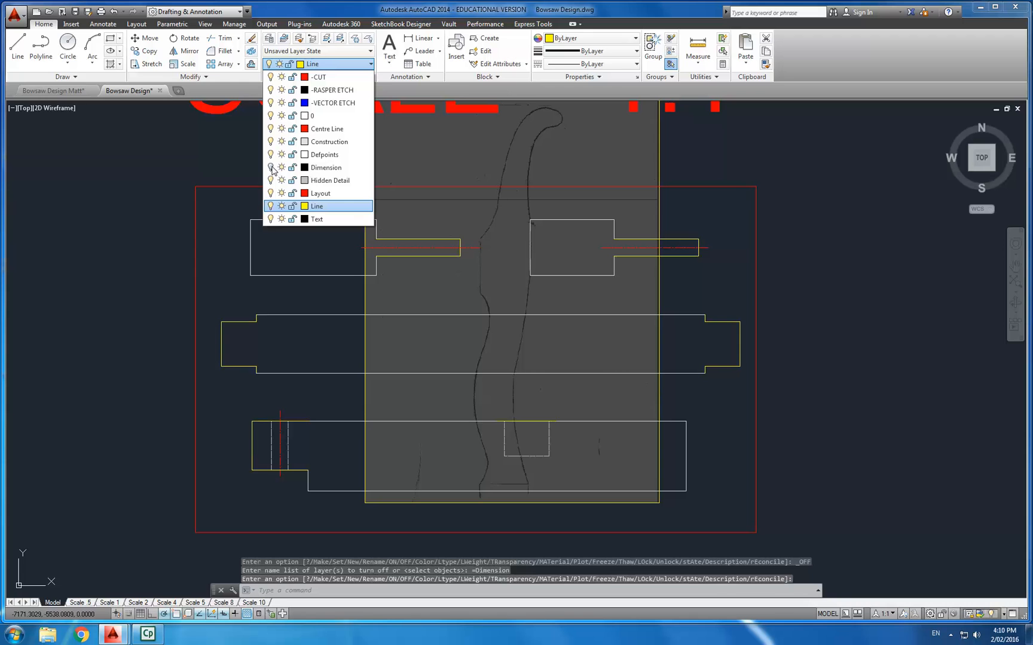
pyautogui.click(680, 167)
# - Move the image down and slightly right, using its lower-right corner as the base point
pyautogui.scroll(-4, 657, 161)
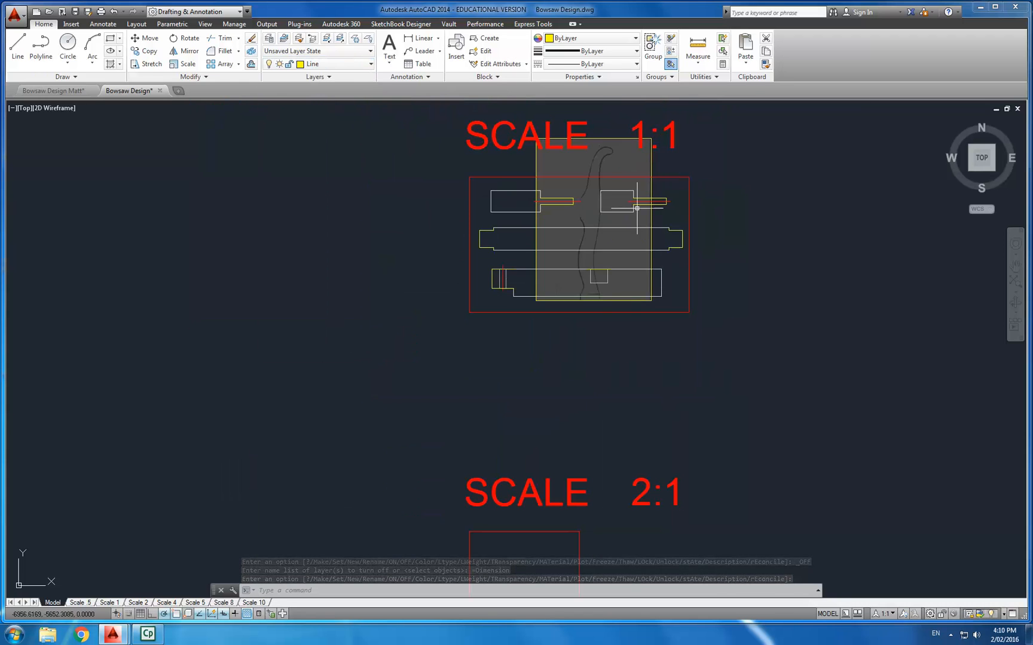
pyautogui.moveTo(637, 208); pyautogui.dragTo(590, 259, button='middle')
pyautogui.scroll(2, 595, 234)
pyautogui.scroll(2, 600, 201)
pyautogui.scroll(-2, 600, 200)
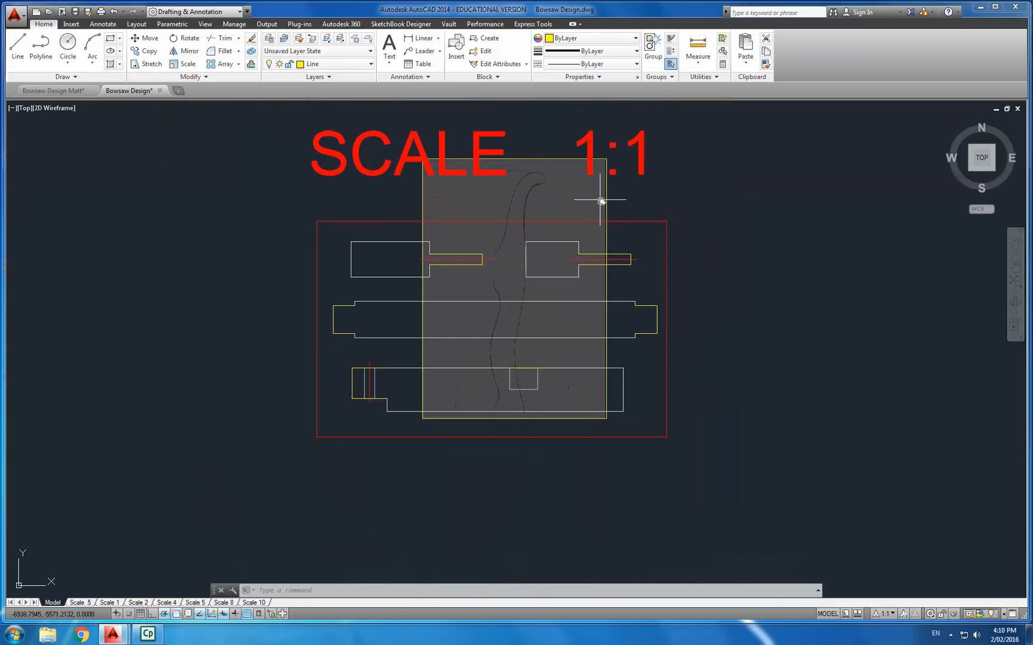
pyautogui.moveTo(600, 201); pyautogui.dragTo(572, 223, button='middle')
pyautogui.scroll(2, 572, 221)
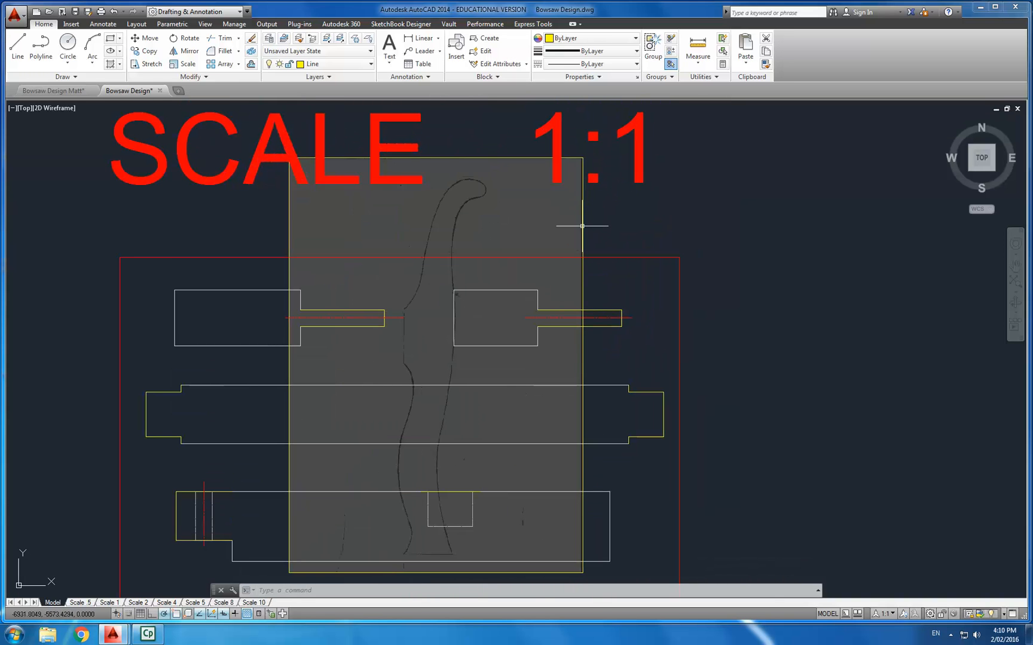
pyautogui.click(582, 226)
pyautogui.moveTo(669, 242); pyautogui.dragTo(664, 227, button='middle')
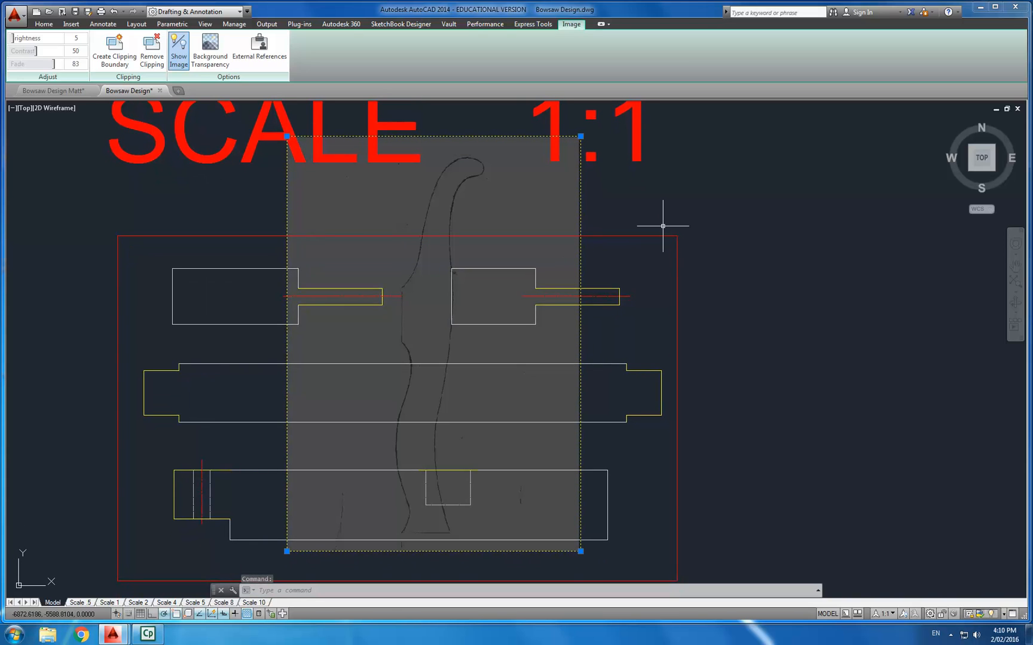
pyautogui.write('mo')
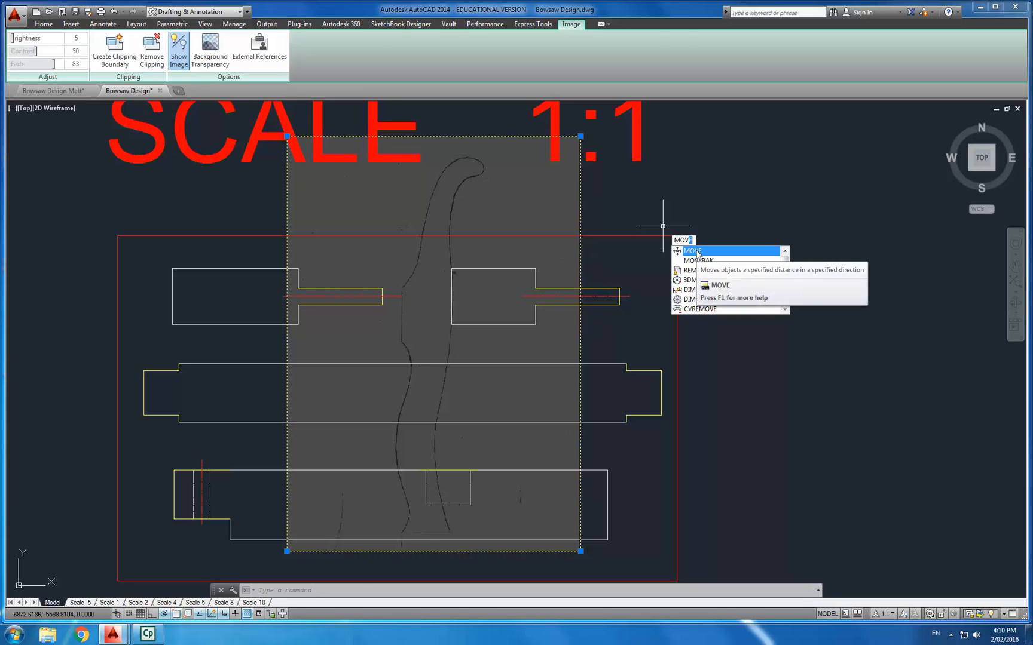
pyautogui.click(694, 251)
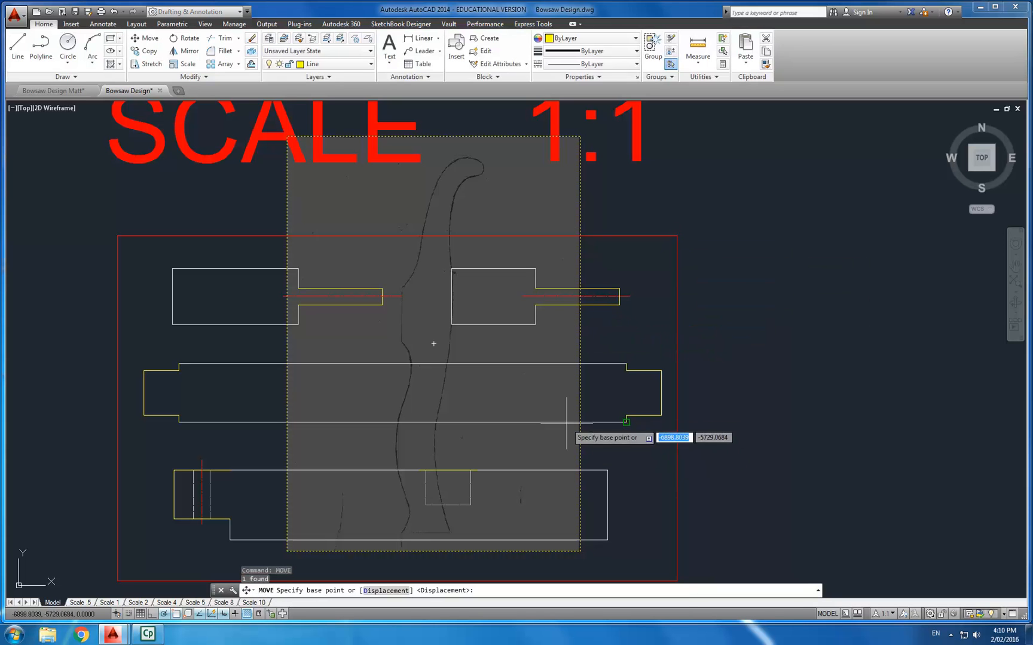
pyautogui.moveTo(610, 433); pyautogui.dragTo(589, 328, button='middle')
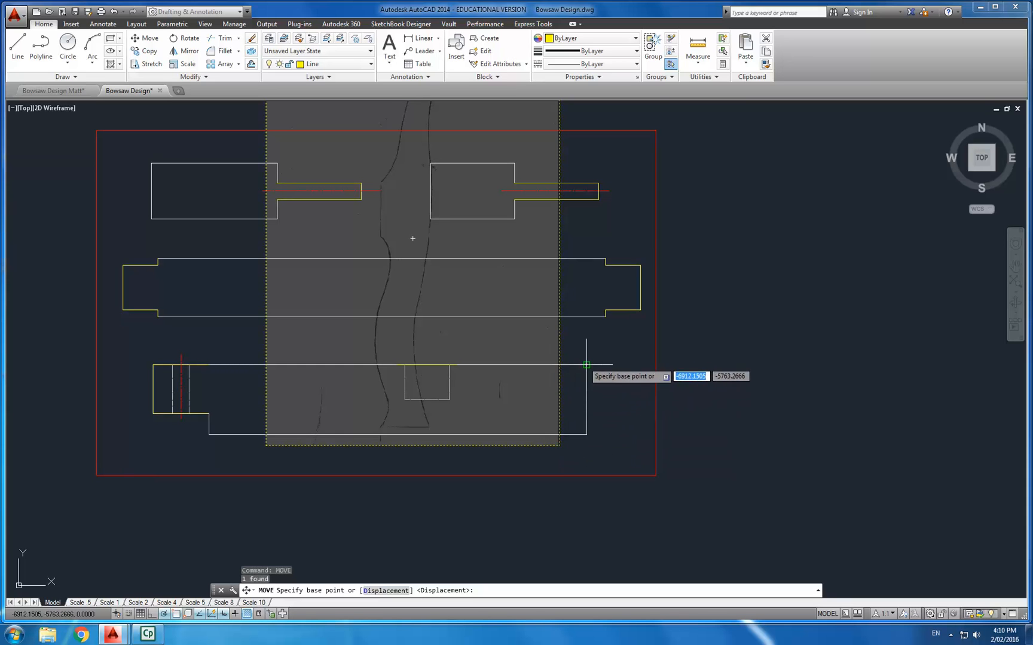
pyautogui.click(559, 446)
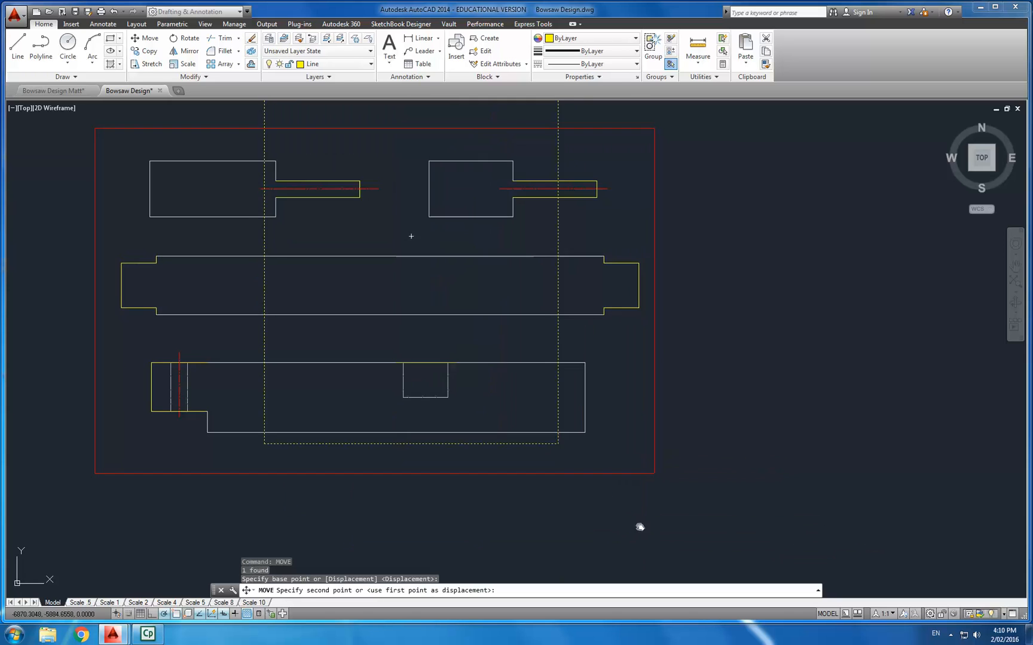
pyautogui.moveTo(640, 527); pyautogui.dragTo(625, 459, button='middle')
pyautogui.click(609, 548)
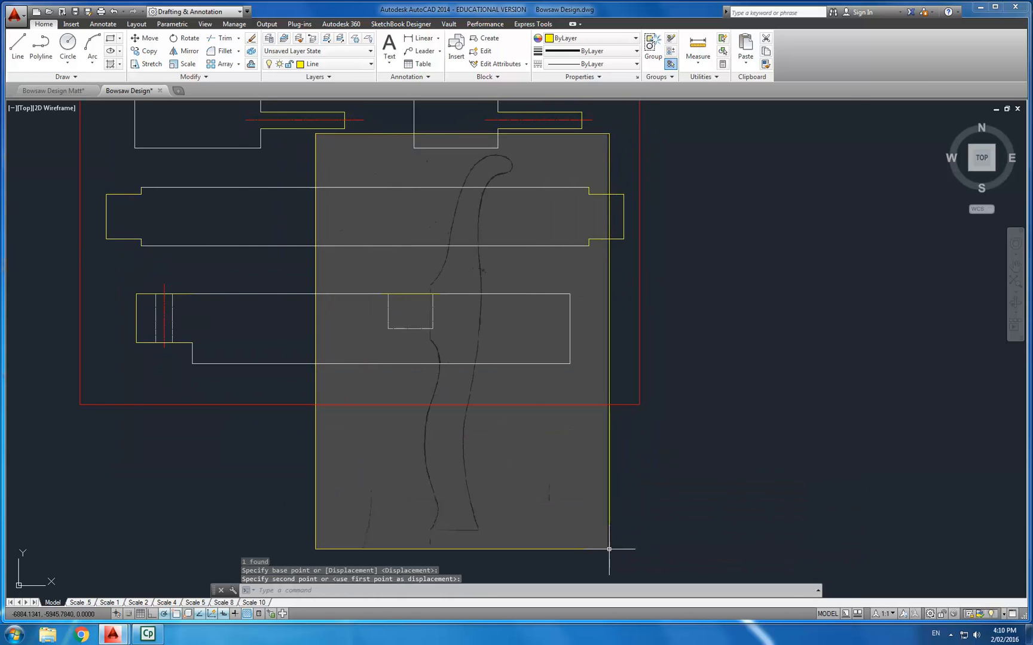
# - Rotate the sketch image 270 degrees about its lower-right corner so the cheek lies horizontally
pyautogui.scroll(-2, 497, 375)
pyautogui.moveTo(496, 374)
pyautogui.mouseDown(button='middle')
pyautogui.moveTo(482, 397)
pyautogui.moveTo(467, 392)
pyautogui.moveTo(480, 357)
pyautogui.mouseUp(button='middle')
pyautogui.scroll(2, 470, 377)
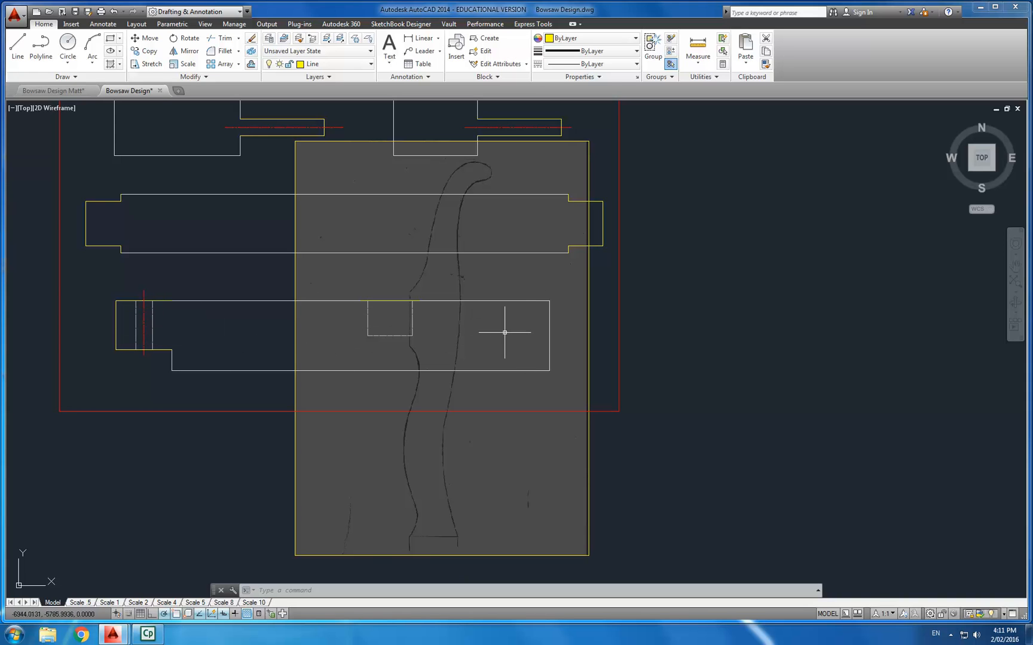
pyautogui.click(341, 148)
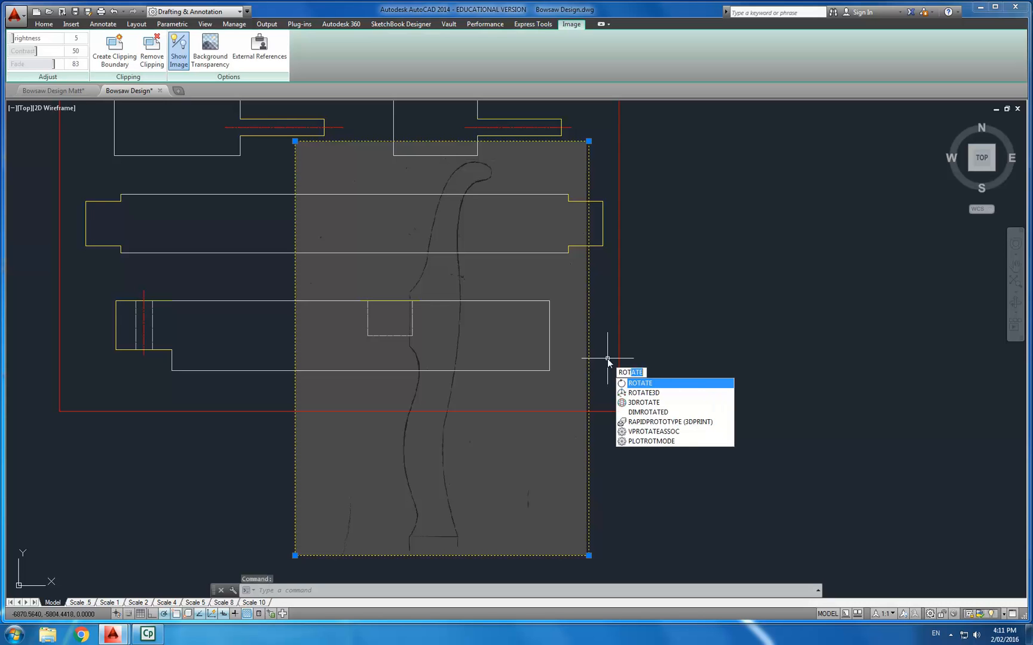
pyautogui.press('Return')
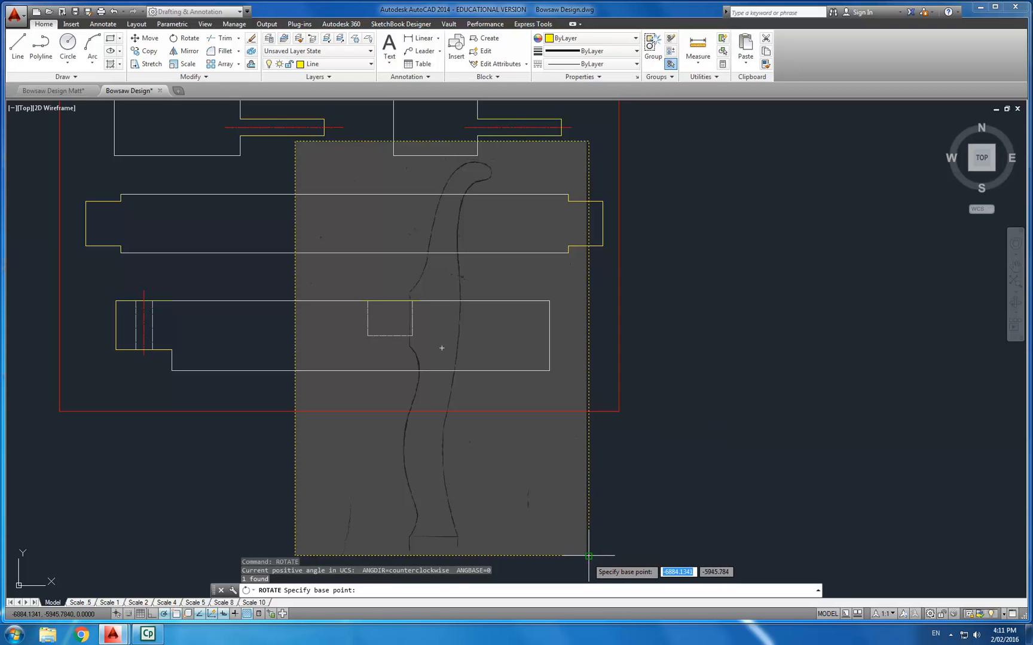
pyautogui.click(588, 554)
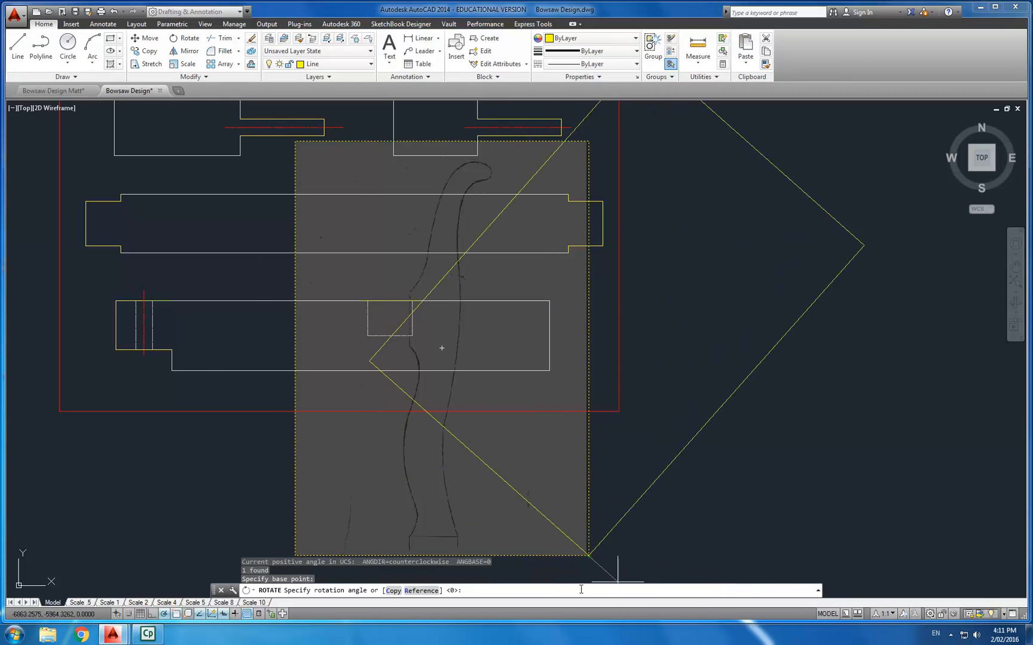
pyautogui.scroll(-4, 491, 472)
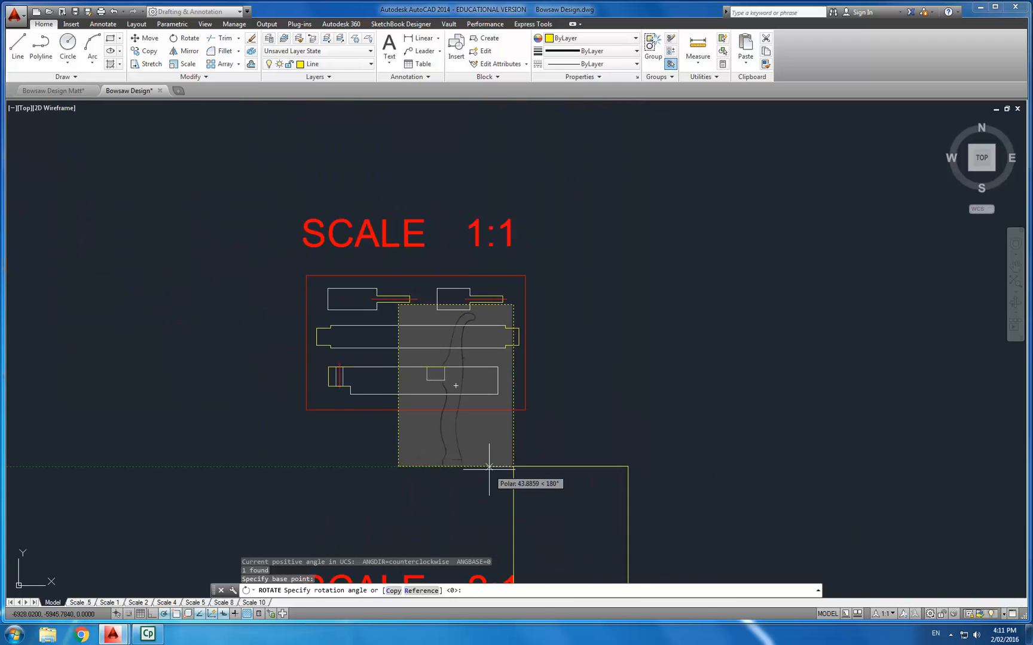
pyautogui.scroll(6, 499, 487)
pyautogui.scroll(-2, 526, 508)
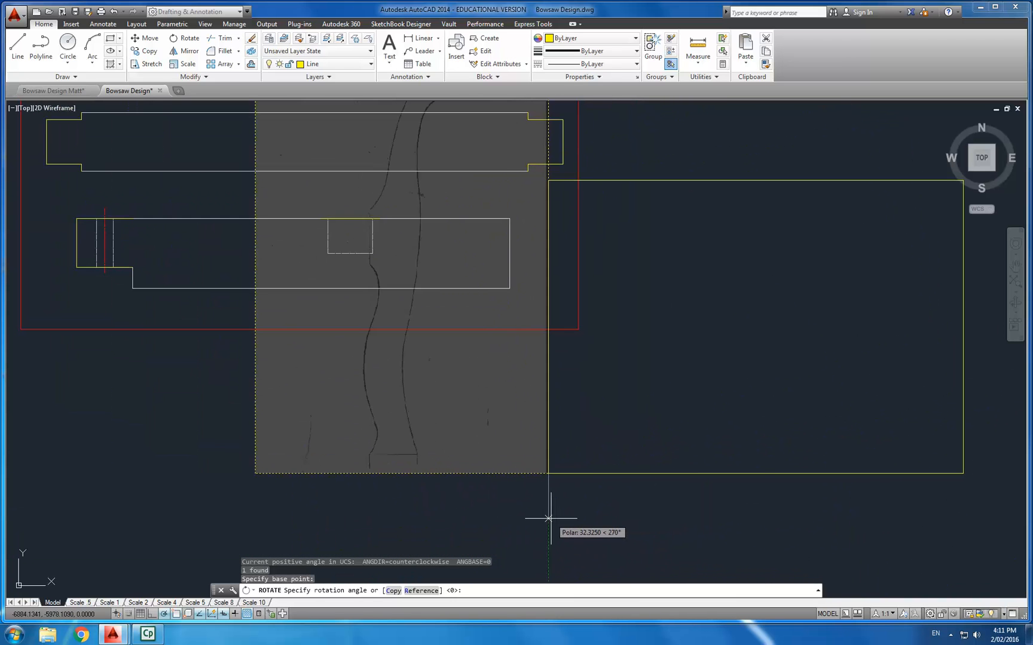
pyautogui.click(548, 519)
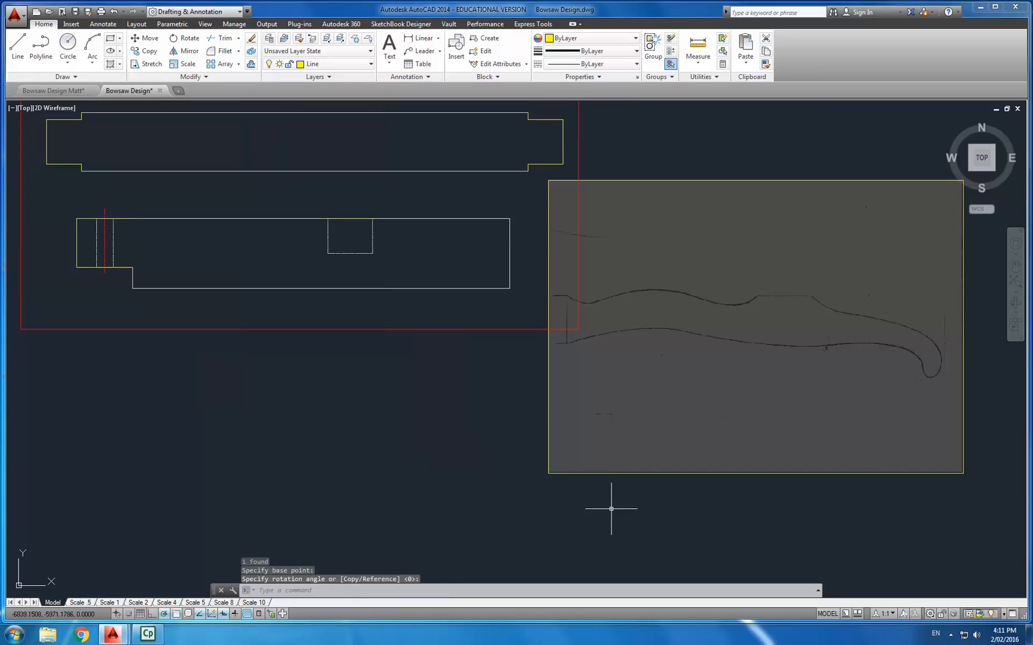
# - Move the rotated image so its lower-left corner lands on the lower-left corner of the yellow rectangle
pyautogui.scroll(4, 565, 410)
pyautogui.scroll(-4, 592, 404)
pyautogui.moveTo(592, 404); pyautogui.dragTo(502, 415, button='middle')
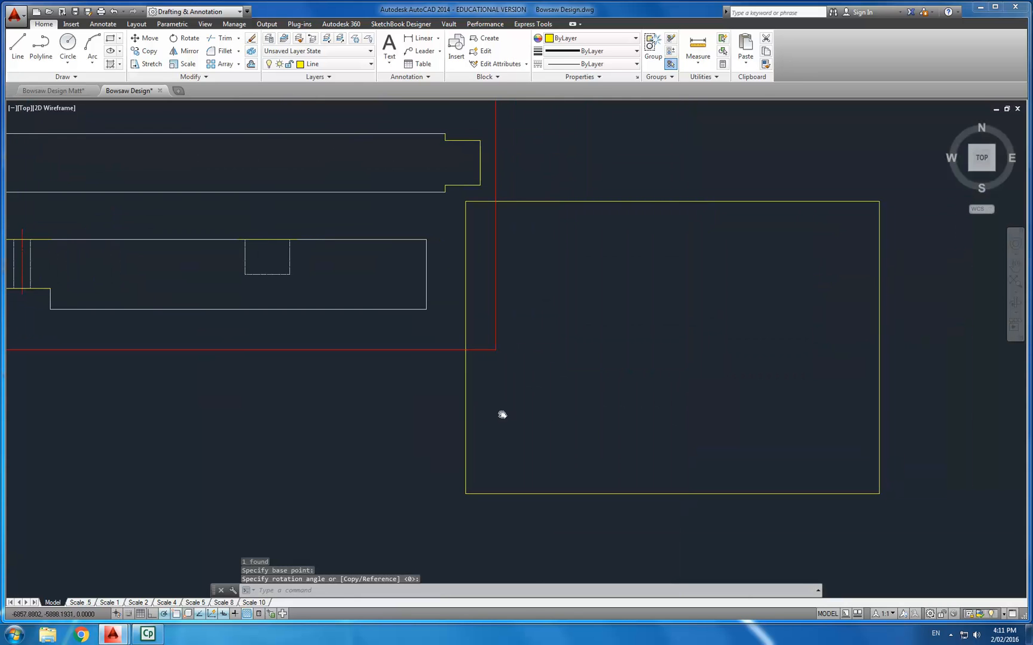
pyautogui.click(503, 526)
pyautogui.click(433, 460)
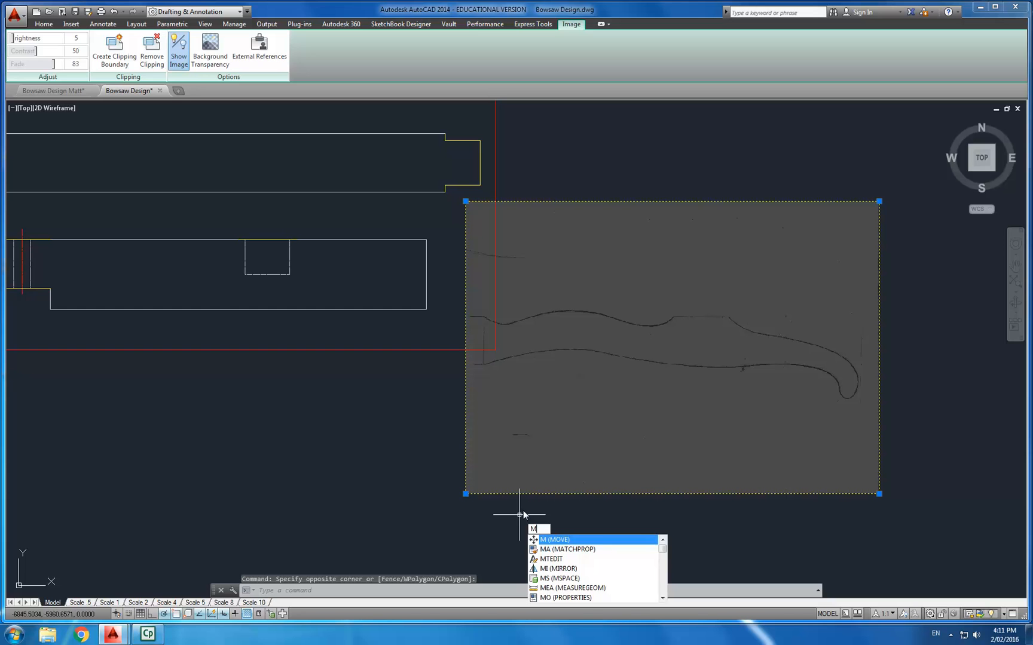
pyautogui.press('Return')
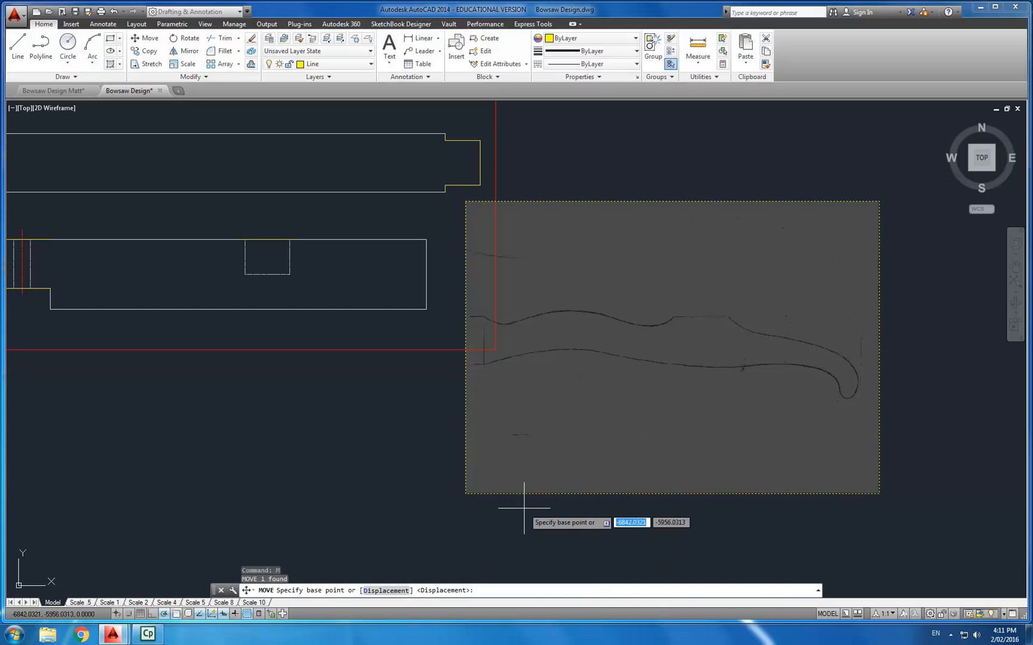
pyautogui.click(466, 494)
pyautogui.moveTo(314, 454); pyautogui.dragTo(681, 447, button='middle')
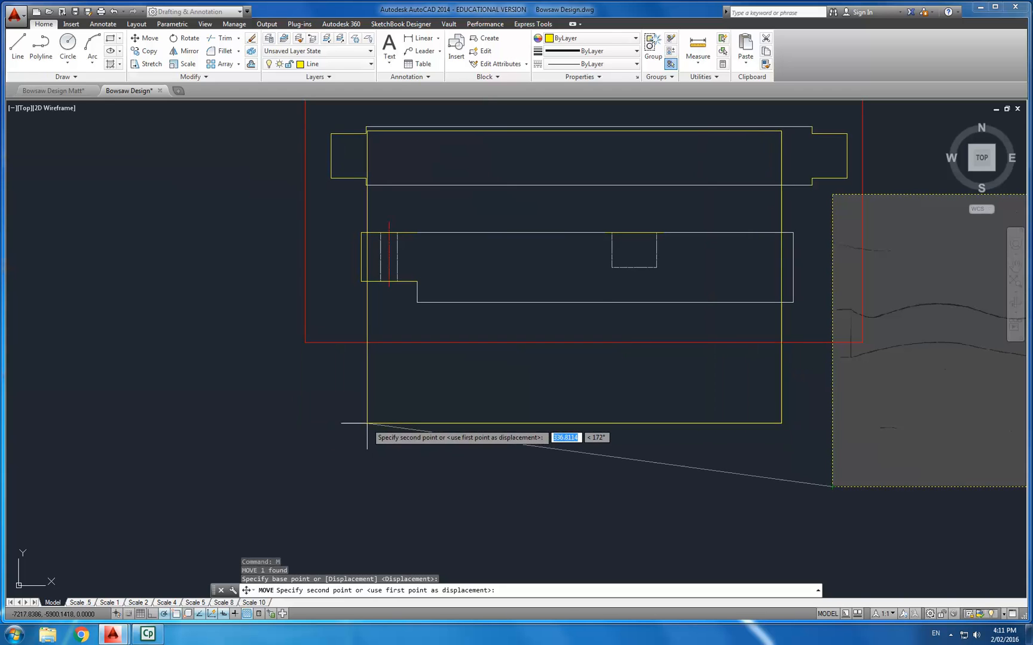
pyautogui.click(367, 420)
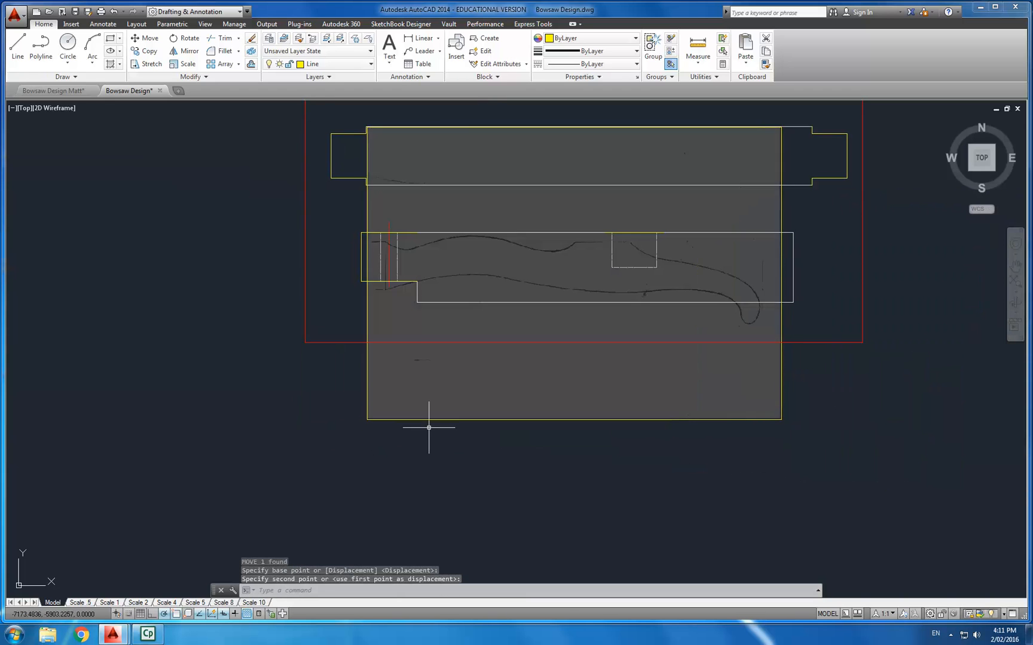
# - Move the image slightly right and up, using its lower-right corner as the base point
pyautogui.moveTo(429, 427); pyautogui.dragTo(346, 461, button='middle')
pyautogui.scroll(2, 489, 409)
pyautogui.moveTo(489, 409); pyautogui.dragTo(462, 427, button='middle')
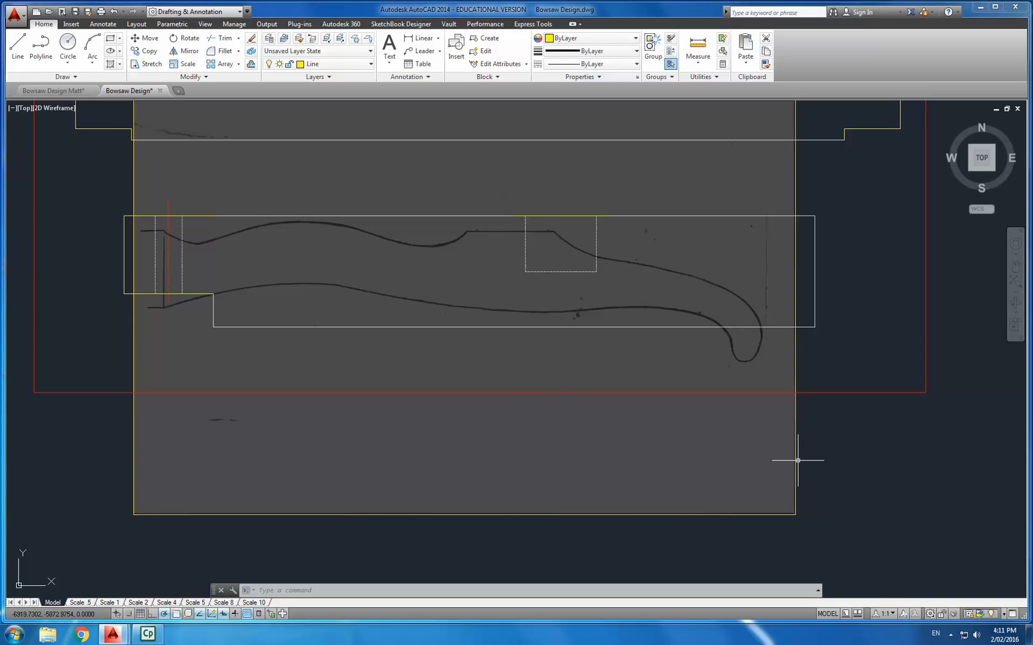
pyautogui.click(662, 516)
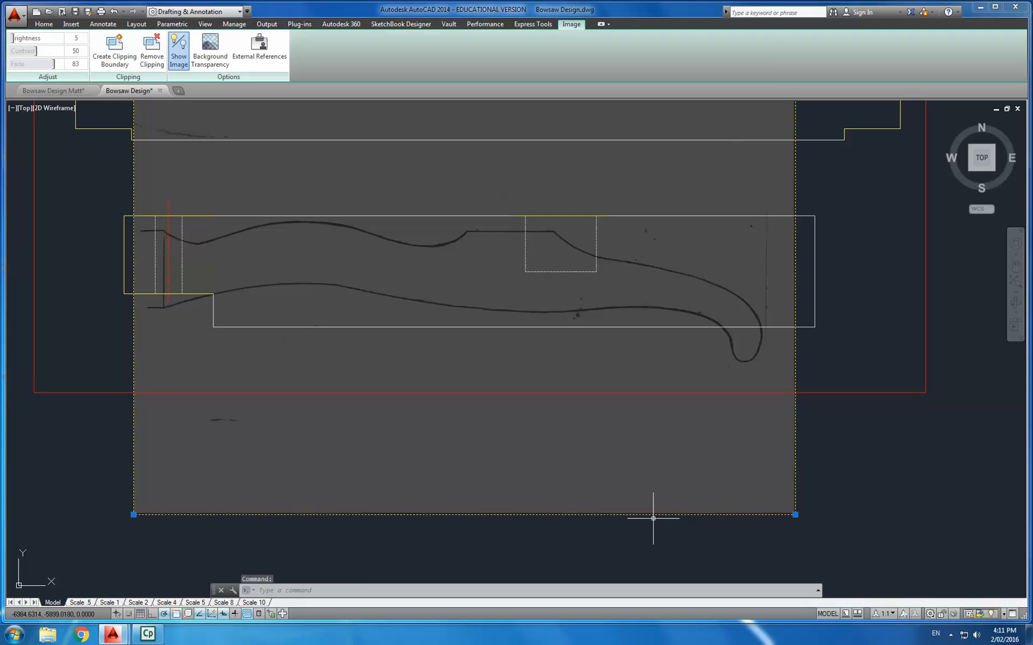
pyautogui.write('m')
pyautogui.press('Return')
pyautogui.click(795, 515)
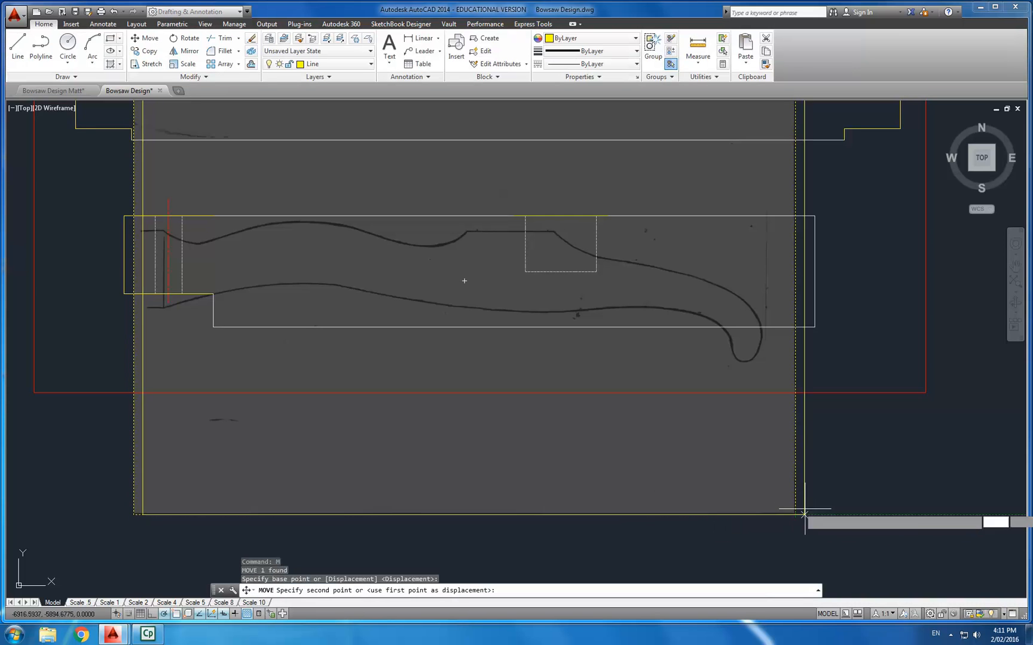
pyautogui.click(827, 506)
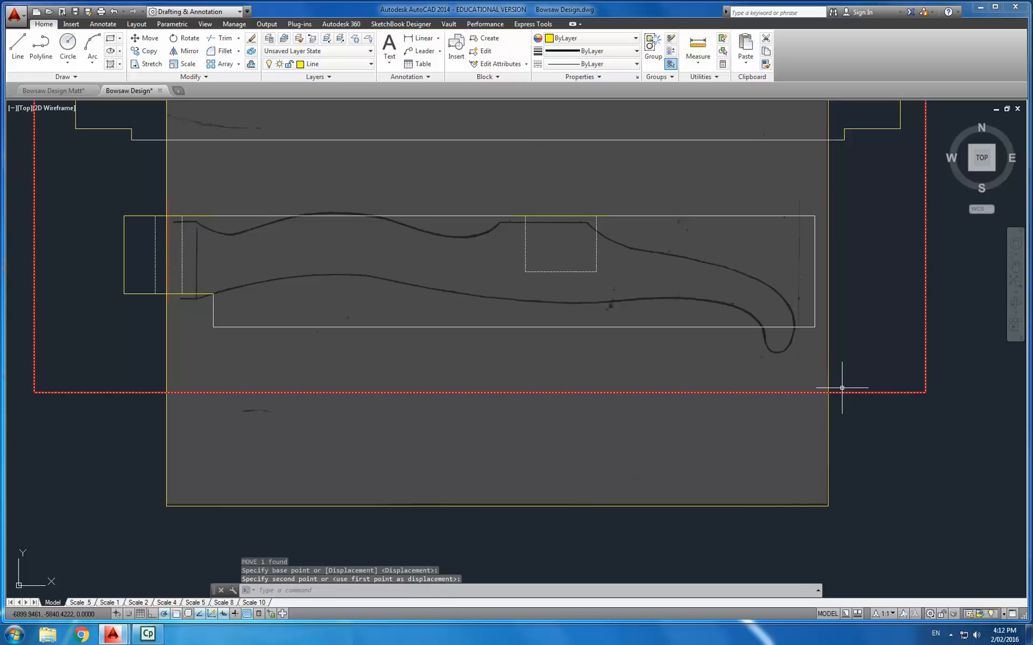
# - Fine-tune the image's position and stretch its lower-right corner slightly to better fit the outline
pyautogui.click(828, 503)
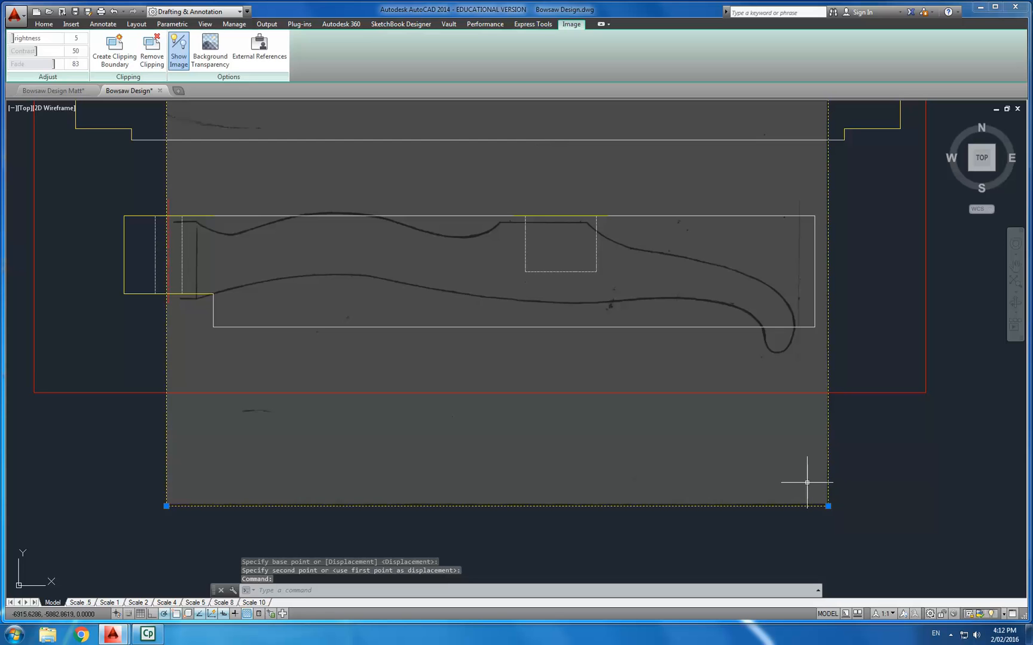
pyautogui.press('Return')
pyautogui.click(806, 472)
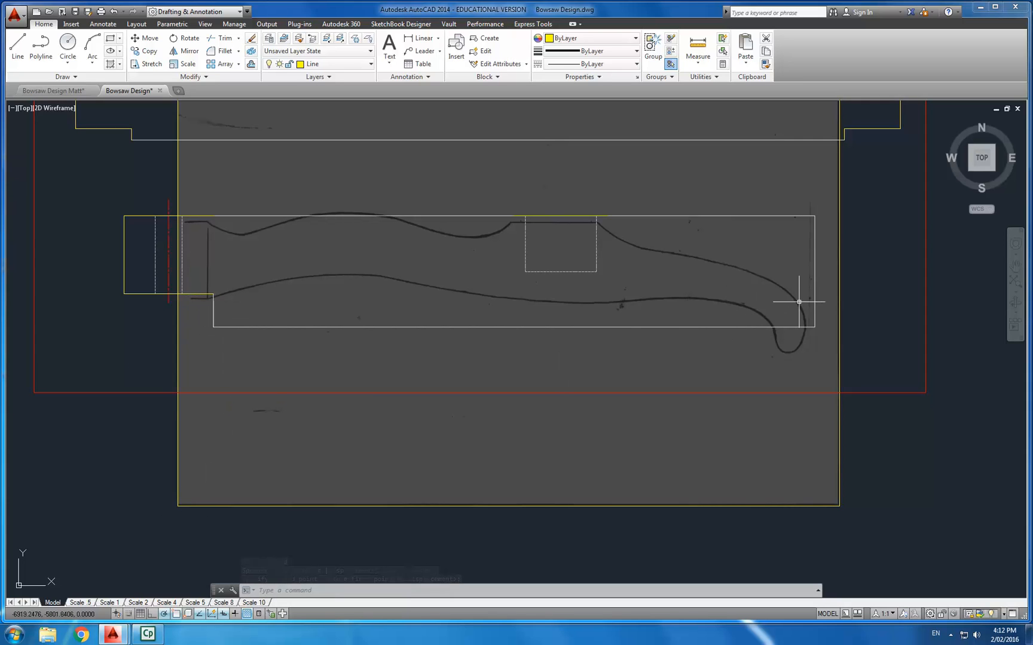
pyautogui.click(836, 503)
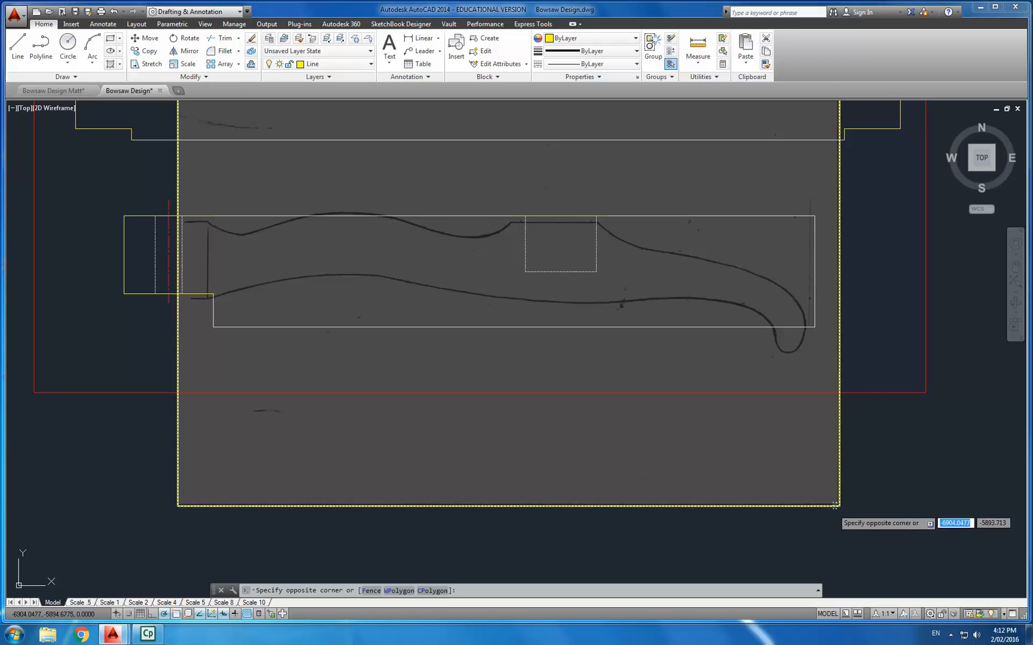
pyautogui.click(823, 512)
pyautogui.click(840, 507)
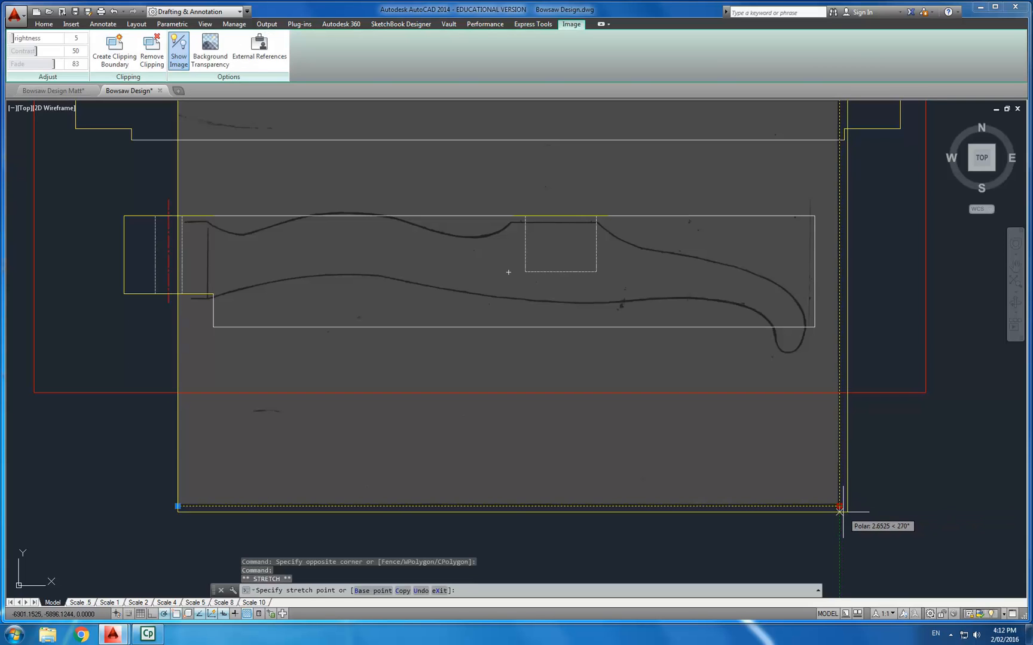
pyautogui.click(843, 512)
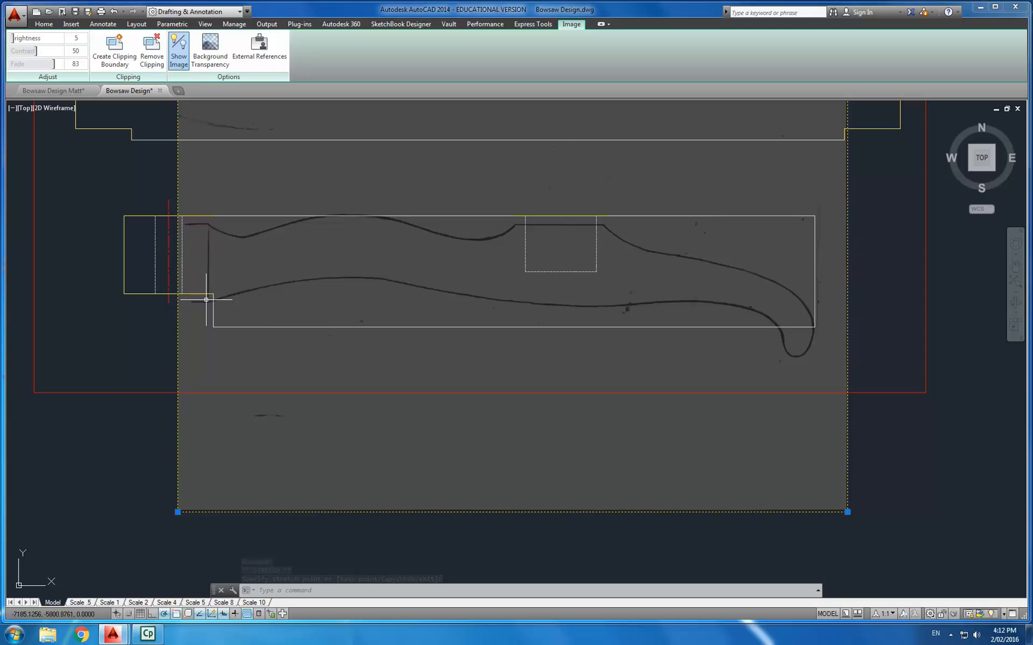
pyautogui.click(848, 512)
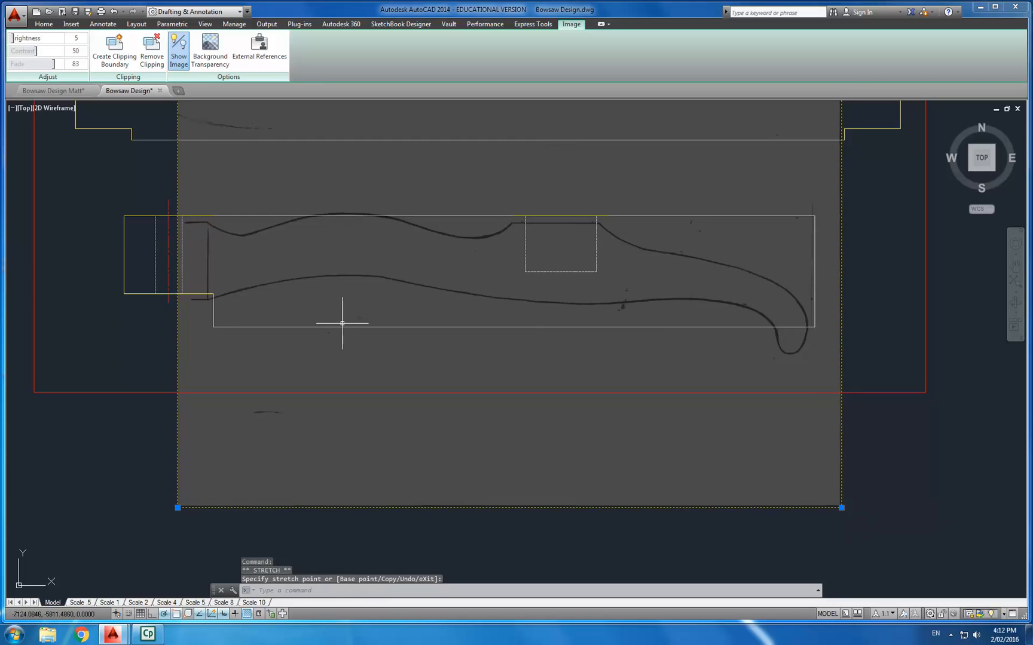
pyautogui.press('Escape')
pyautogui.press('Escape')
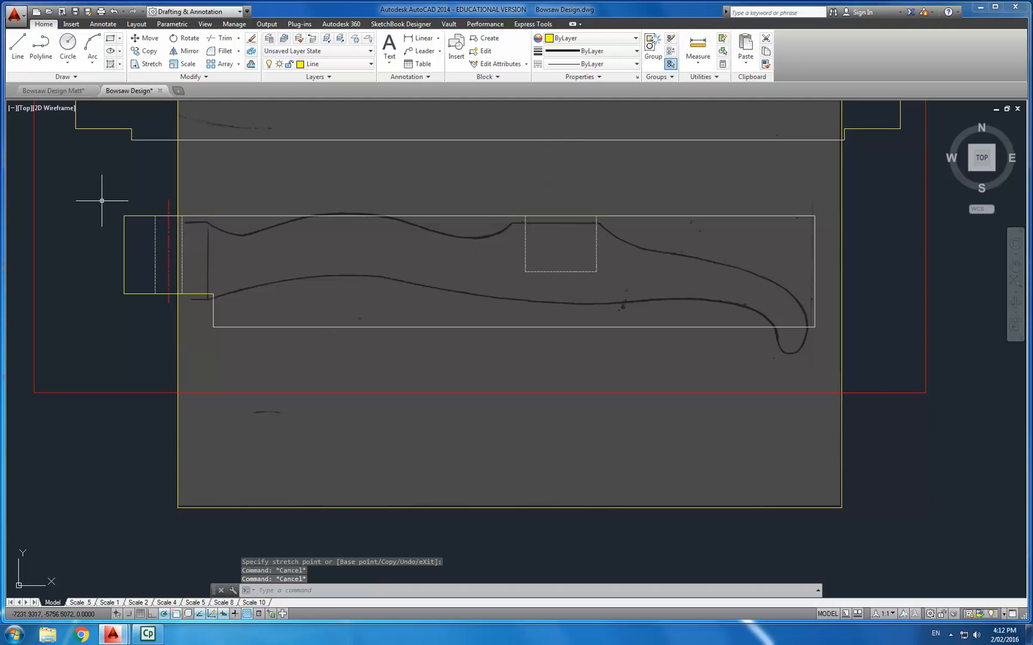
# - Select the cheek outline objects and move them slightly down and left to match the sketched profile
pyautogui.click(84, 173)
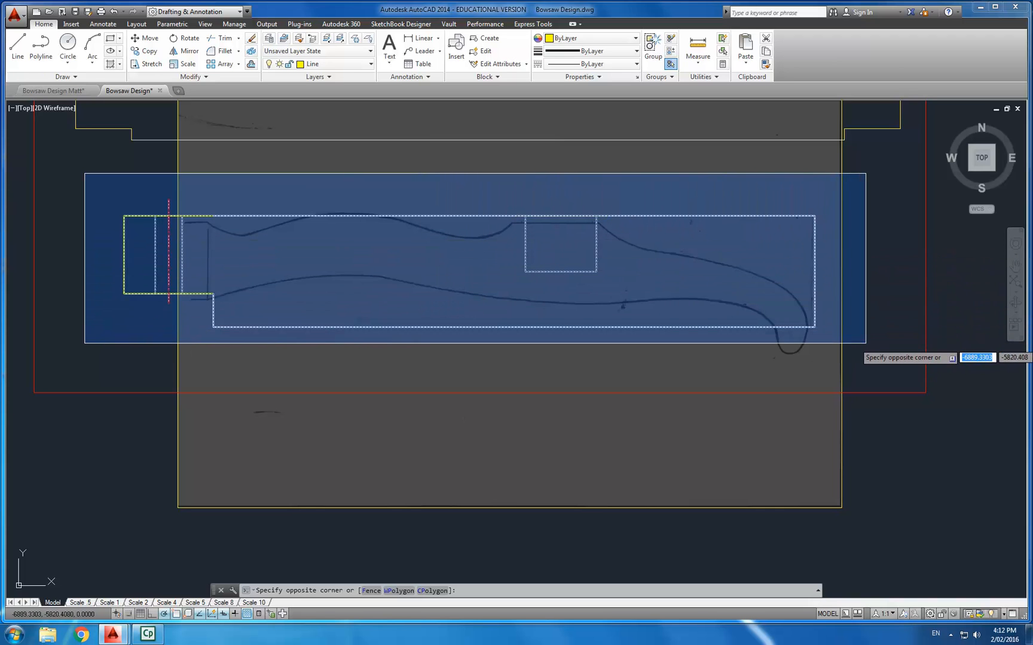
pyautogui.click(73, 195)
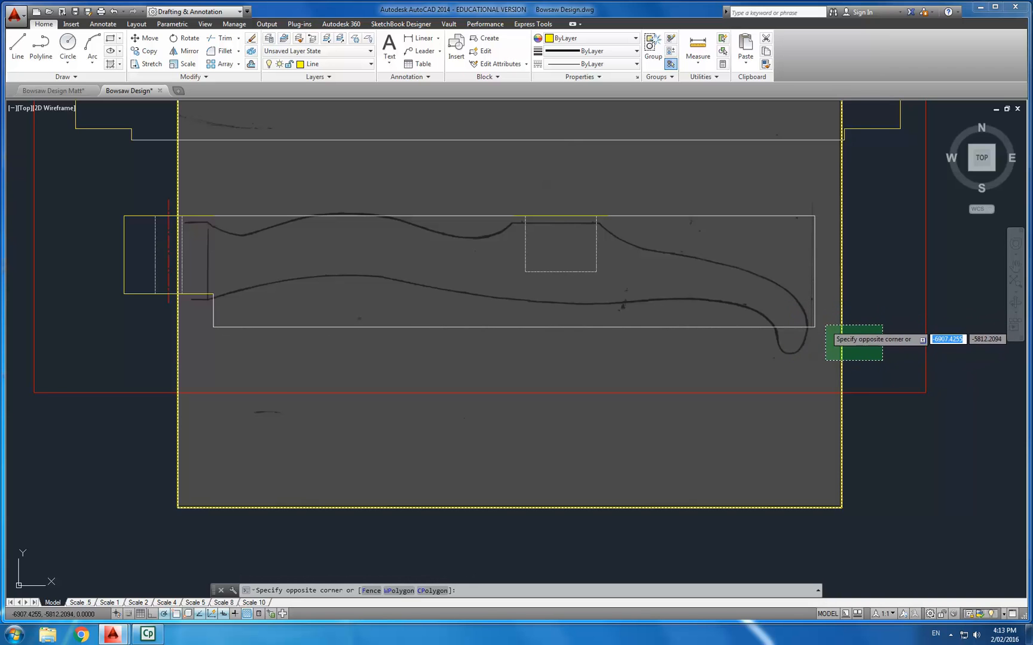
pyautogui.click(886, 335)
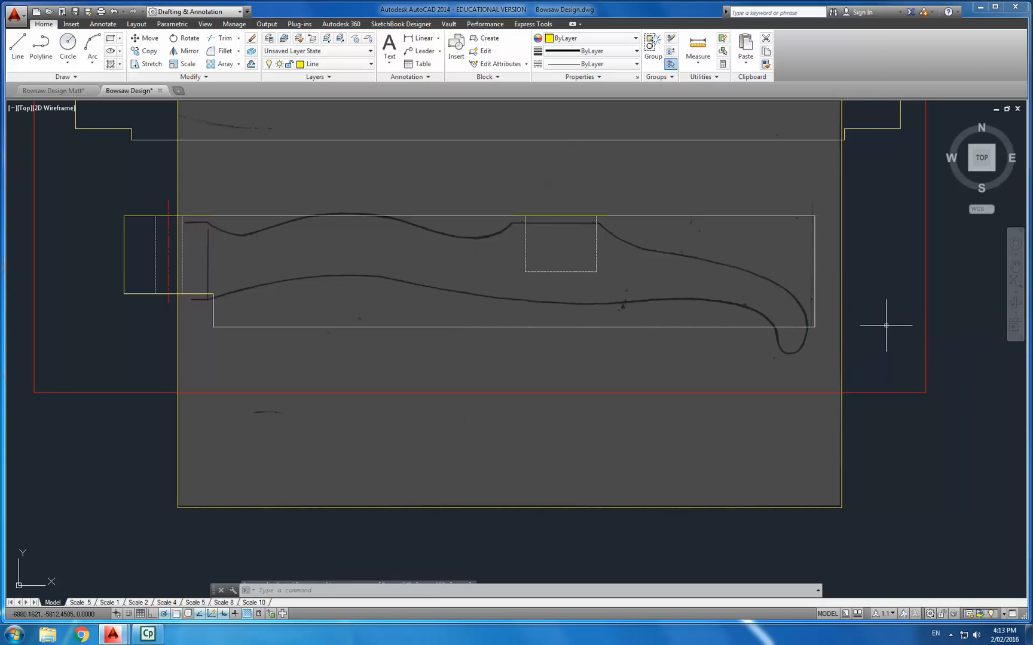
pyautogui.click(80, 184)
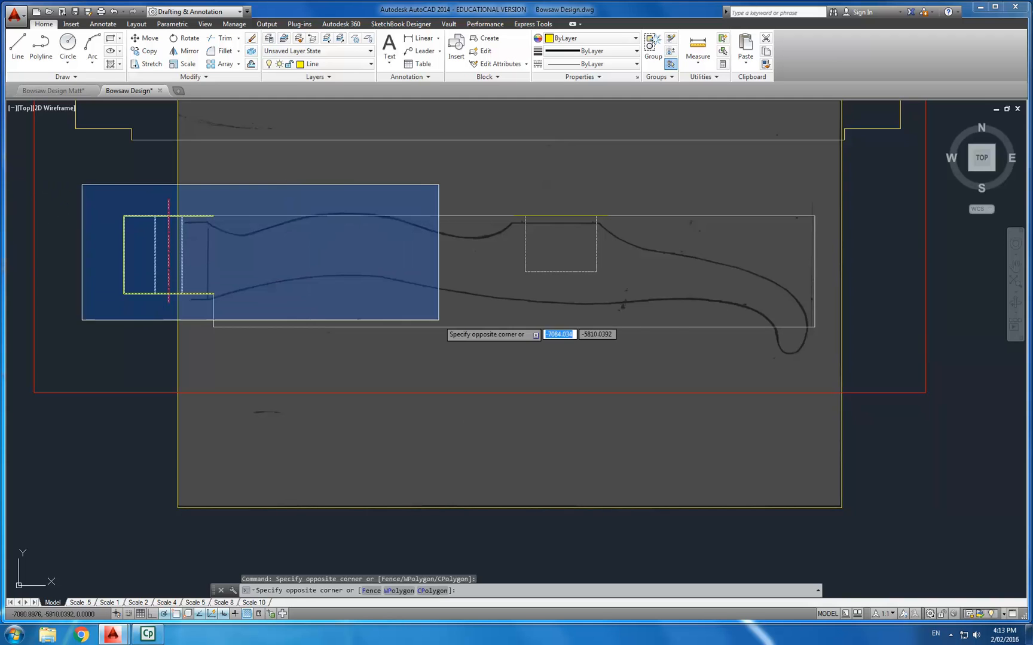
pyautogui.click(873, 370)
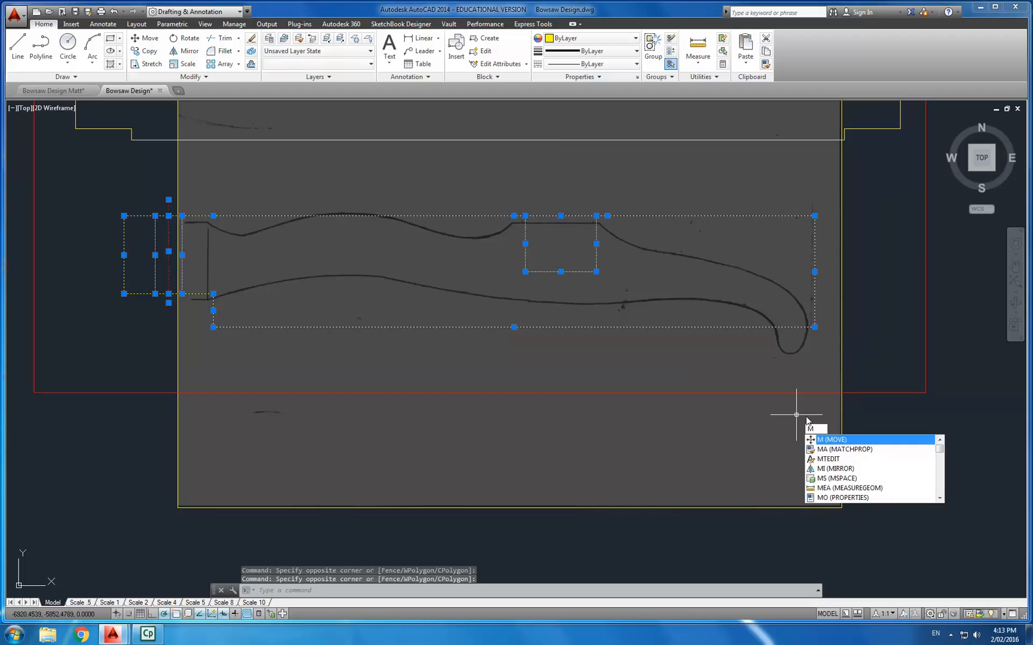
pyautogui.press('Return')
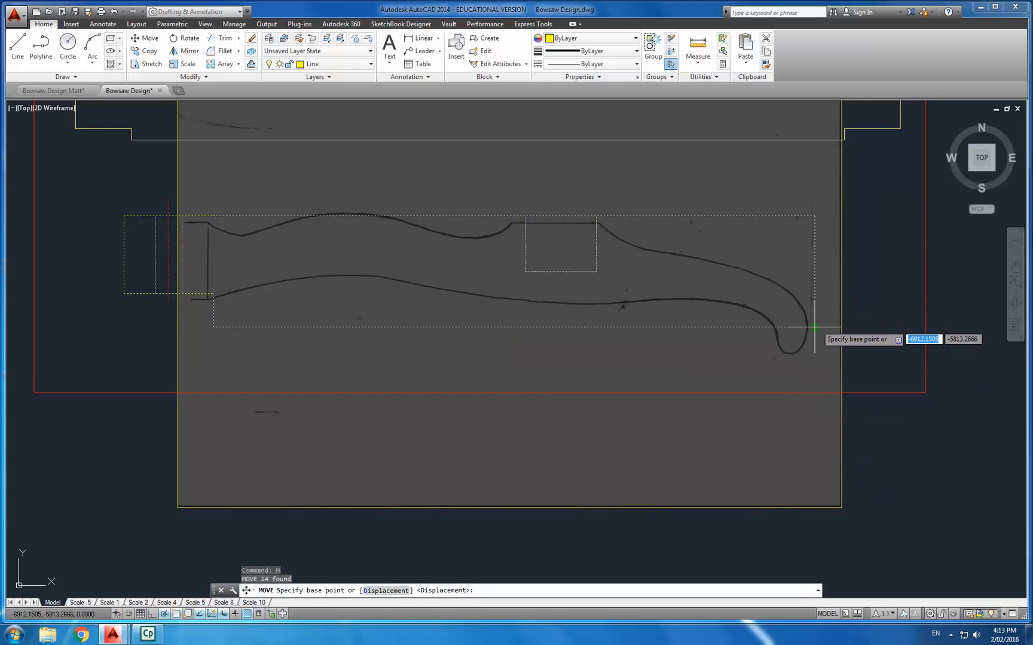
pyautogui.click(814, 327)
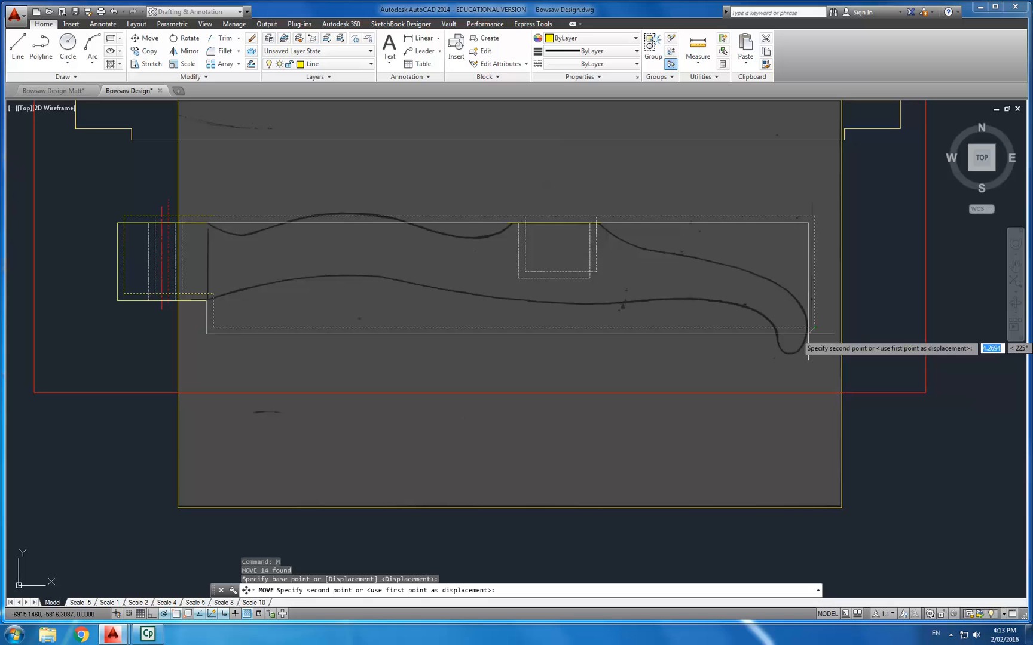
pyautogui.click(808, 334)
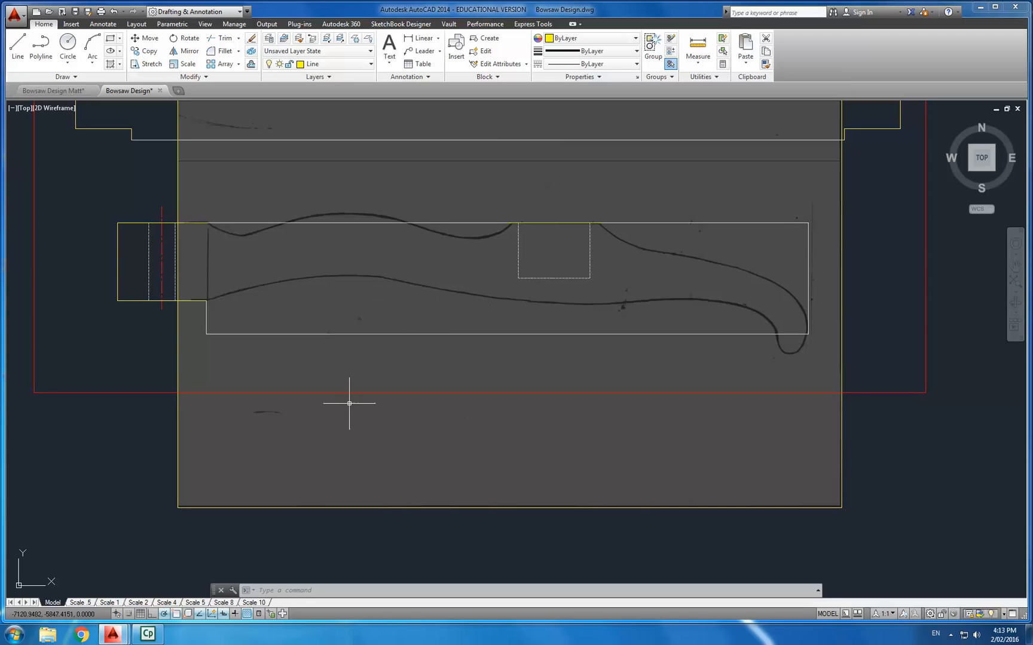
pyautogui.moveTo(274, 294)
pyautogui.mouseDown(button='middle')
pyautogui.moveTo(300, 307)
pyautogui.moveTo(300, 324)
pyautogui.mouseUp(button='middle')
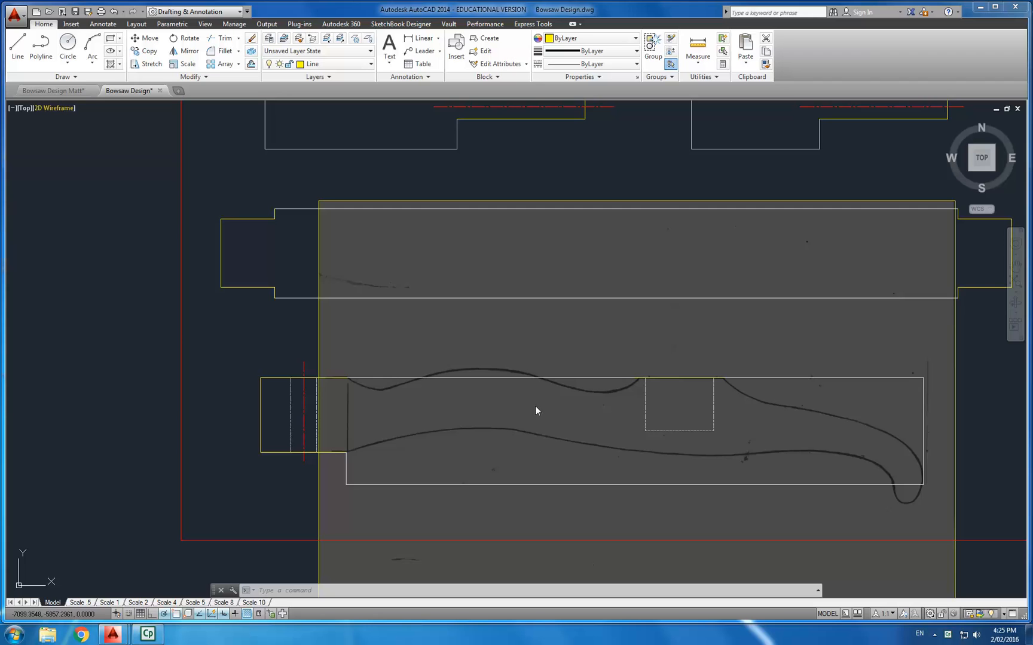
pyautogui.moveTo(524, 388); pyautogui.dragTo(489, 375, button='middle')
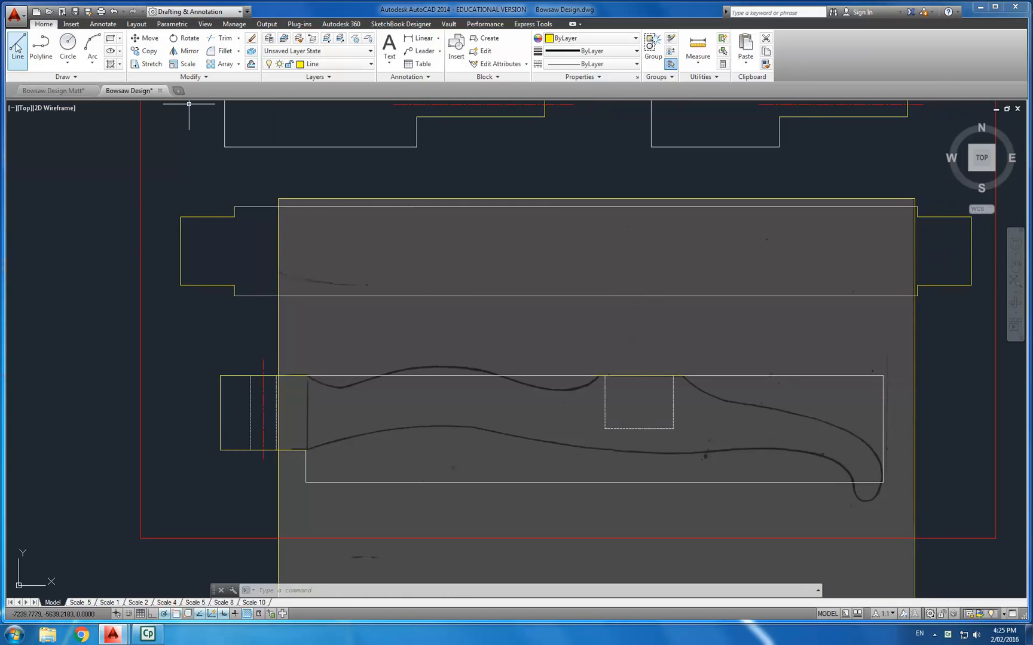
pyautogui.click(49, 78)
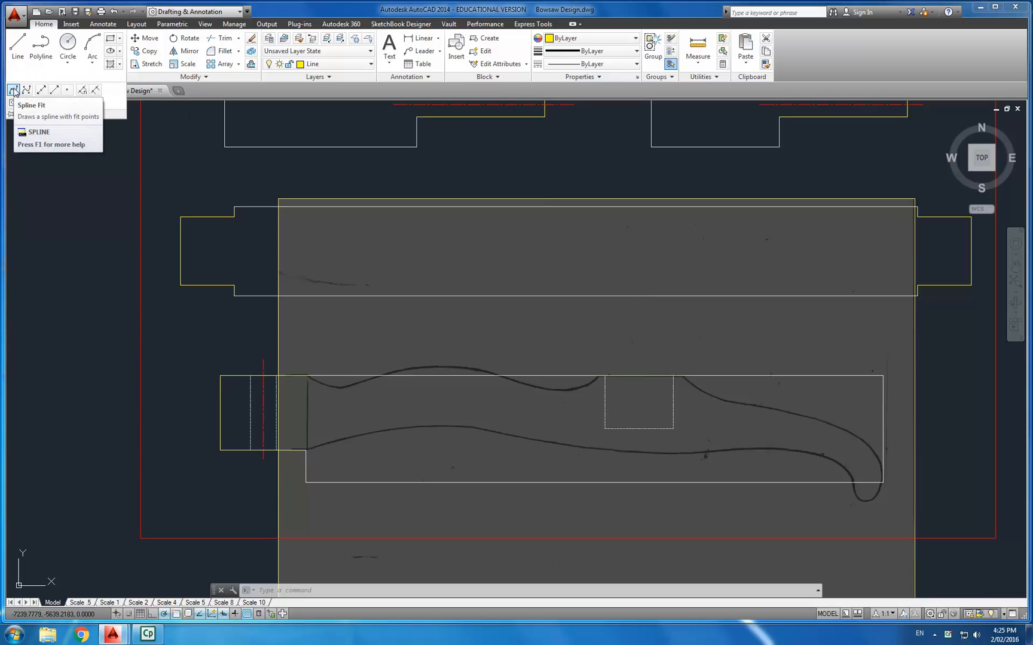
pyautogui.click(190, 163)
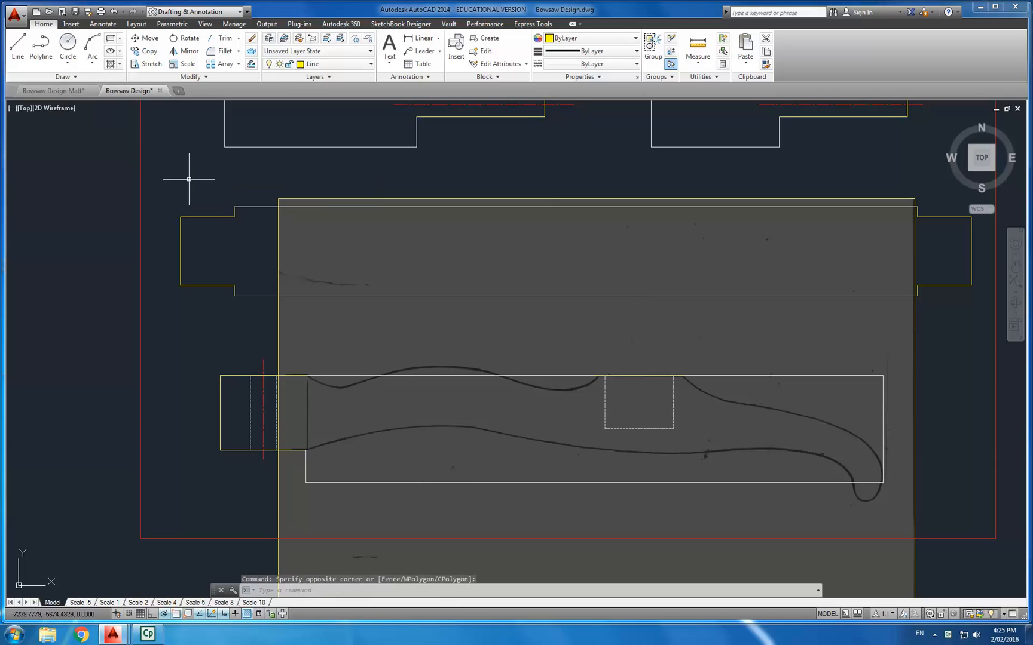
# - Start a spline at the upper-left corner of the cheek profile and trace it down into the first hollow of the sketched curve
pyautogui.write('splin')
pyautogui.press('Return')
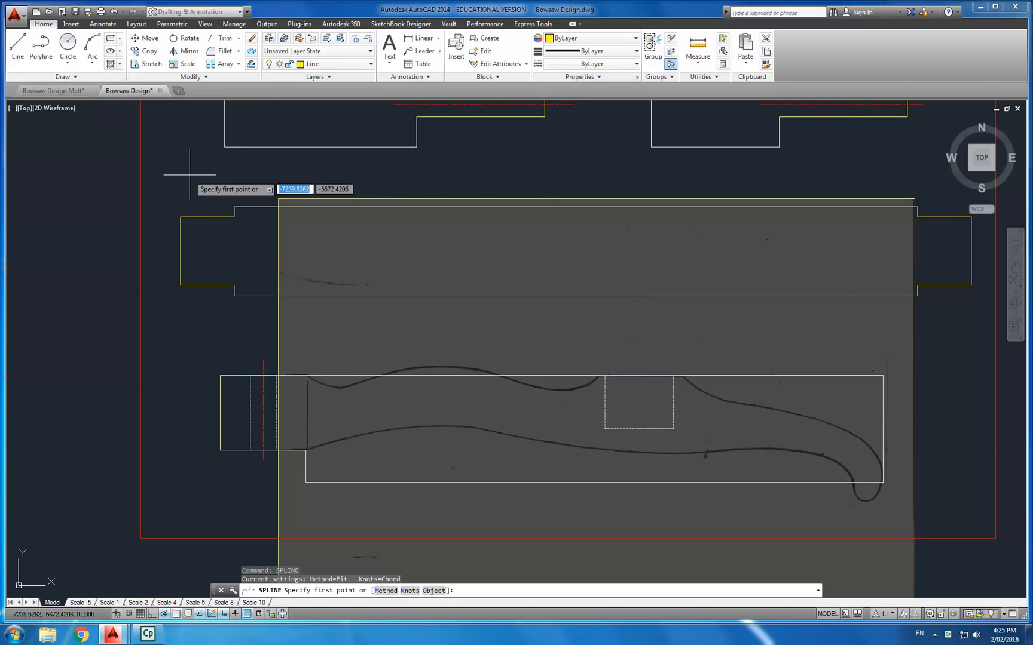
pyautogui.scroll(4, 304, 368)
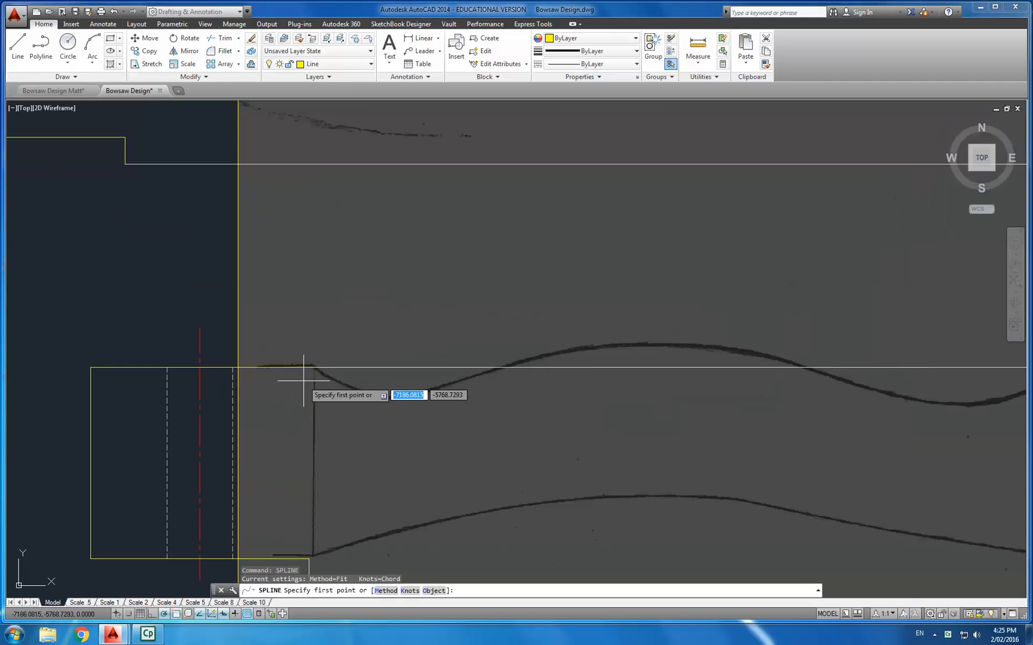
pyautogui.scroll(4, 314, 367)
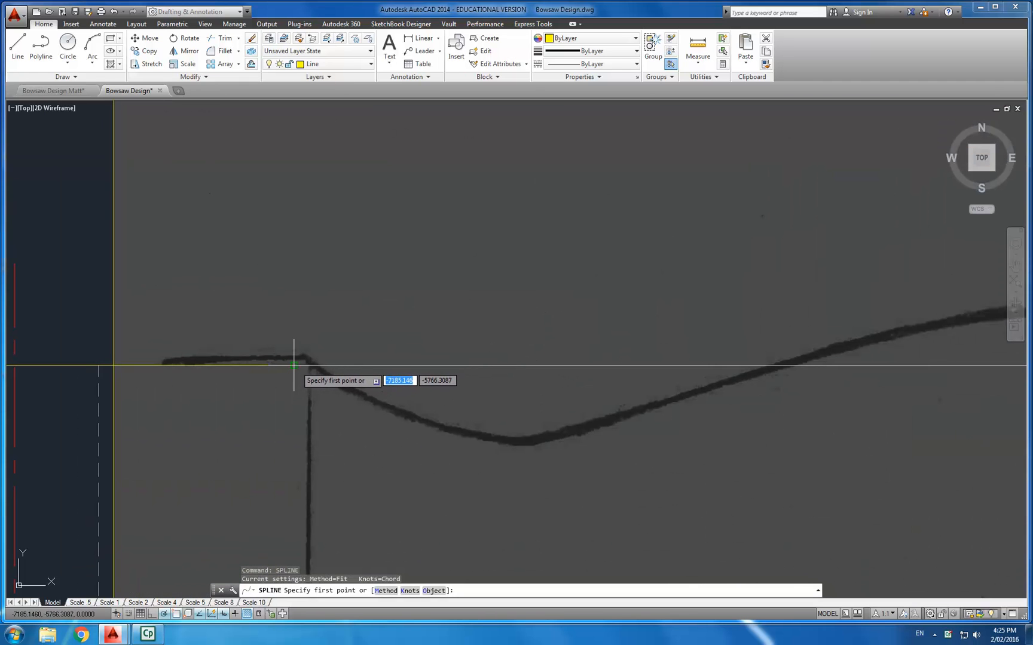
pyautogui.click(293, 364)
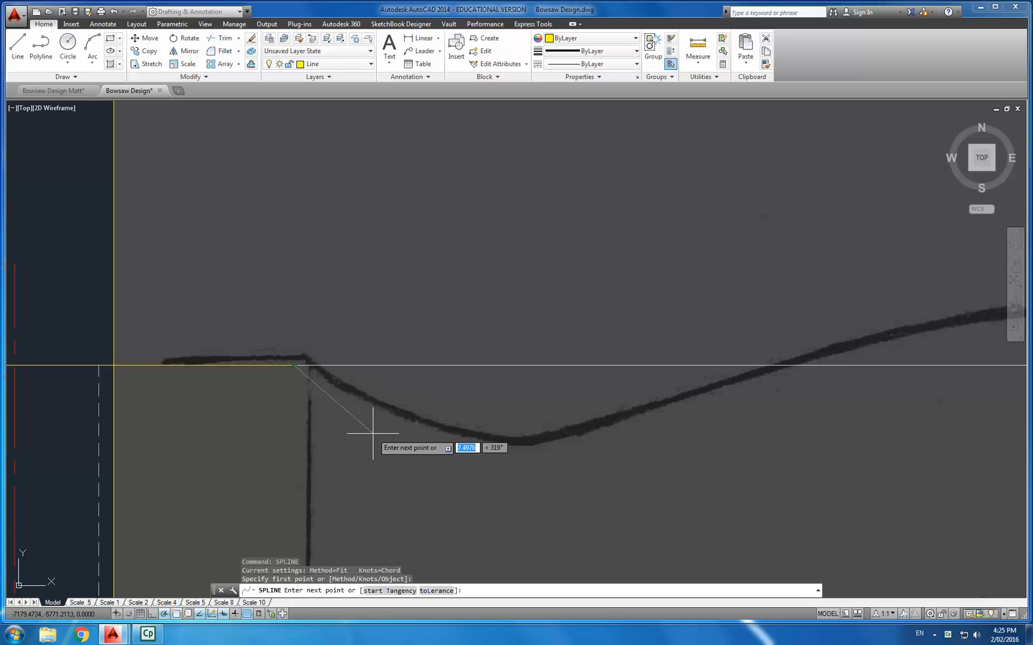
pyautogui.scroll(2, 313, 376)
pyautogui.scroll(2, 338, 395)
pyautogui.click(344, 397)
pyautogui.click(565, 472)
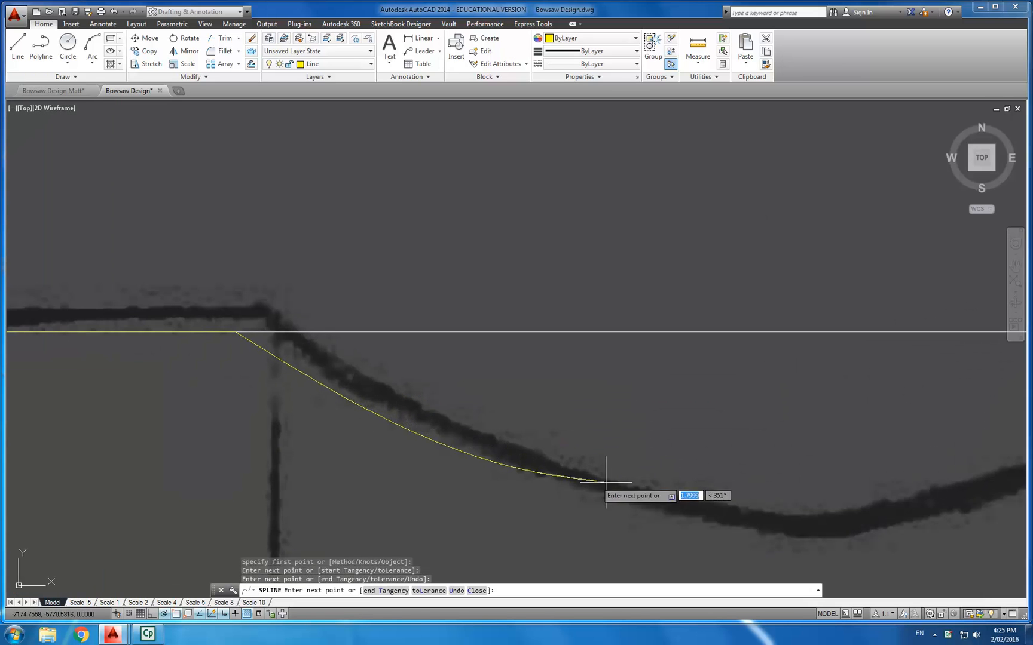
pyautogui.scroll(-4, 568, 472)
pyautogui.moveTo(646, 494); pyautogui.dragTo(570, 475, button='middle')
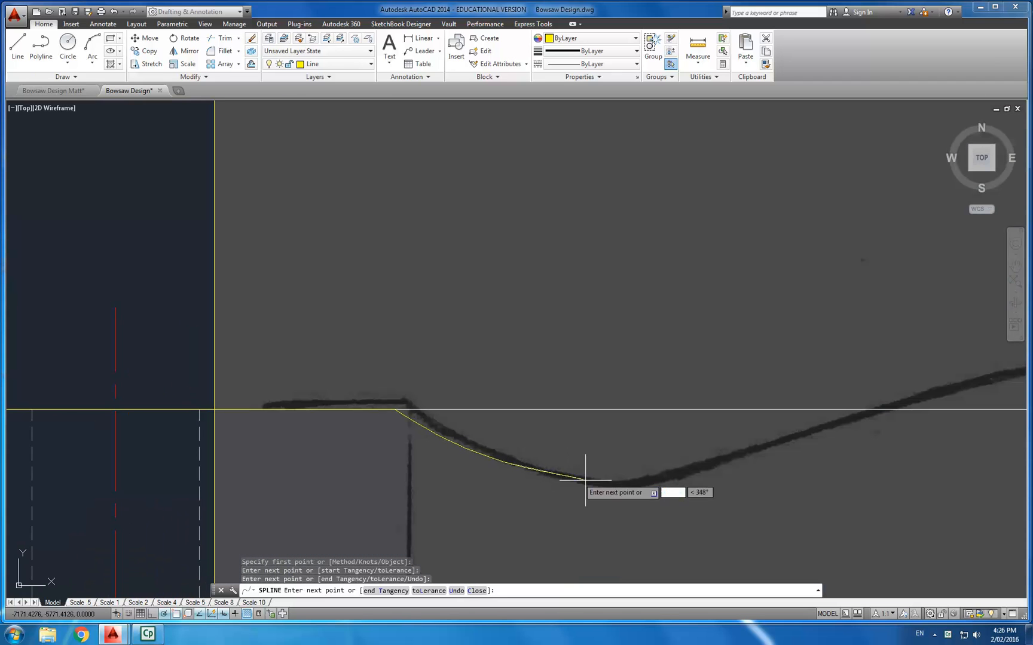
pyautogui.click(573, 475)
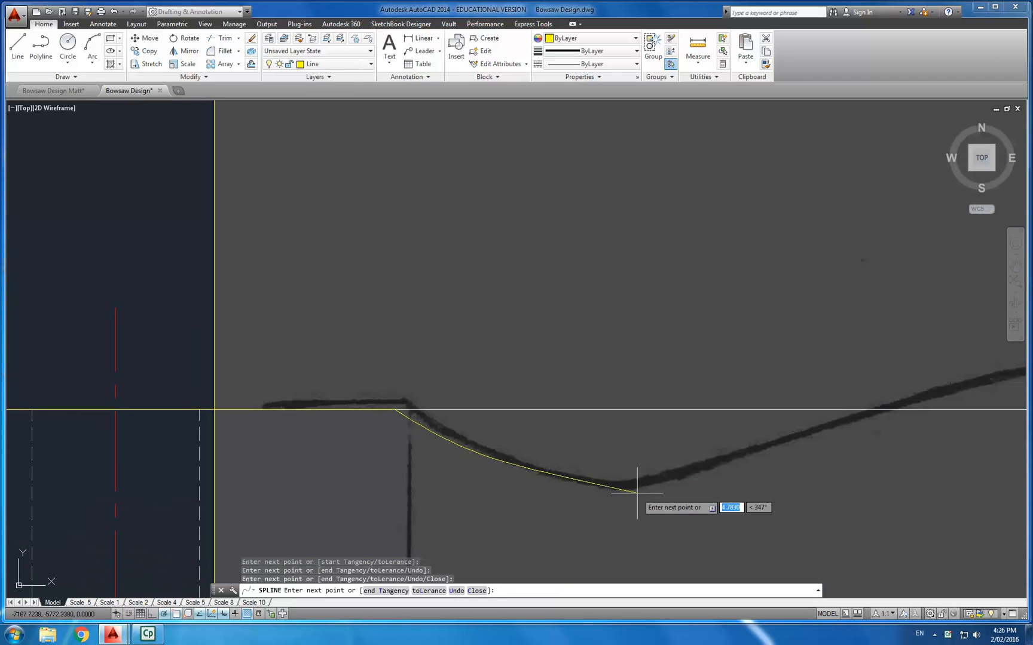
# - Continue the spline along the bottom of the first hollow and up the rising slope of the sketched profile
pyautogui.scroll(6, 639, 484)
pyautogui.click(487, 460)
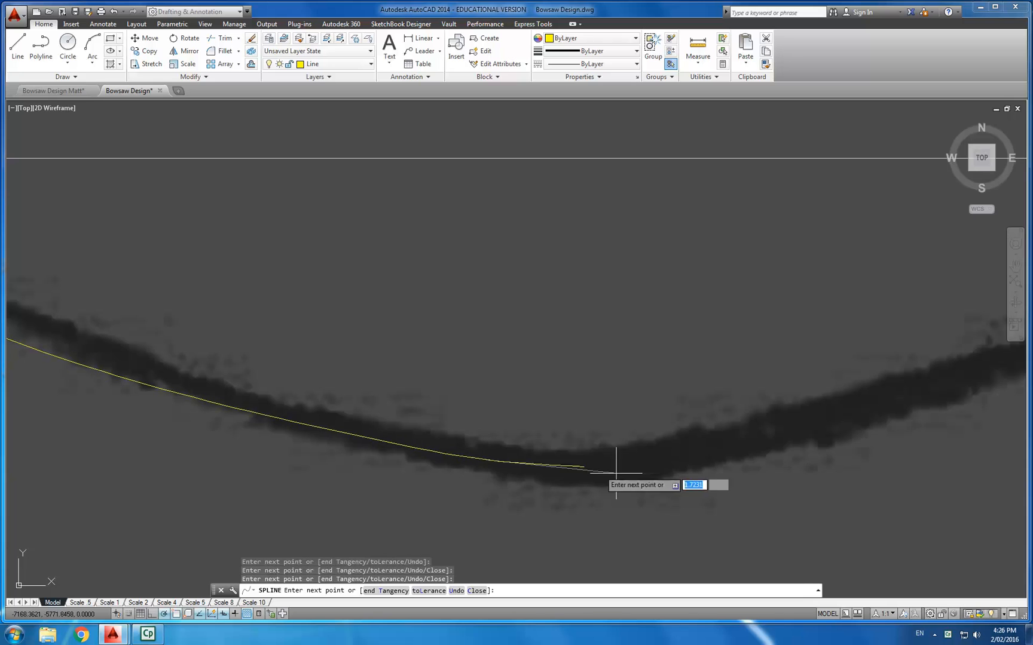
pyautogui.click(586, 468)
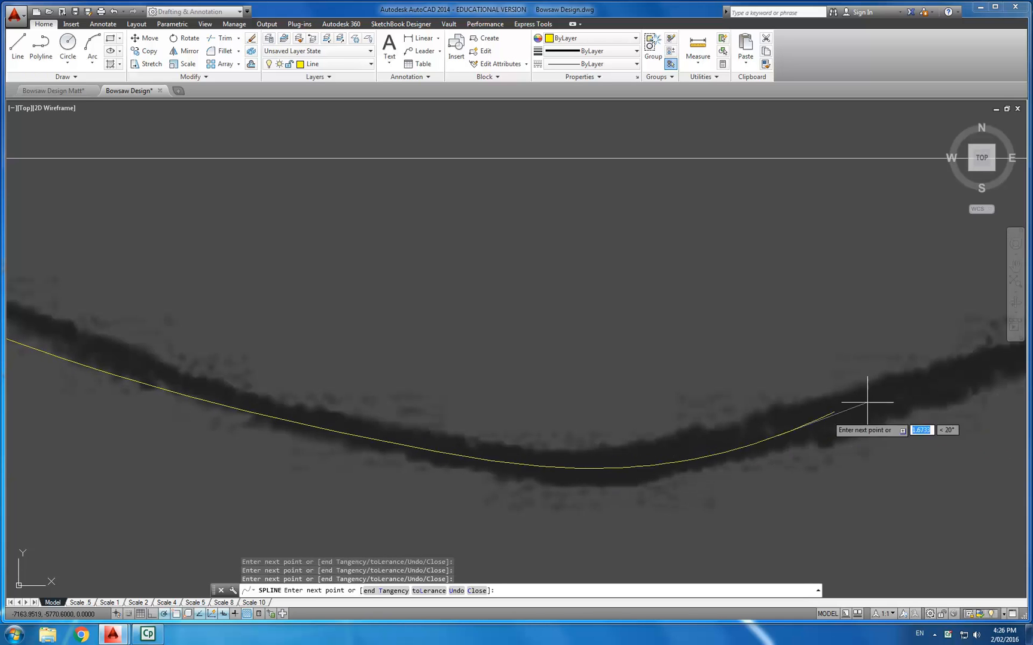
pyautogui.scroll(-5, 969, 369)
pyautogui.moveTo(921, 378); pyautogui.dragTo(537, 450, button='middle')
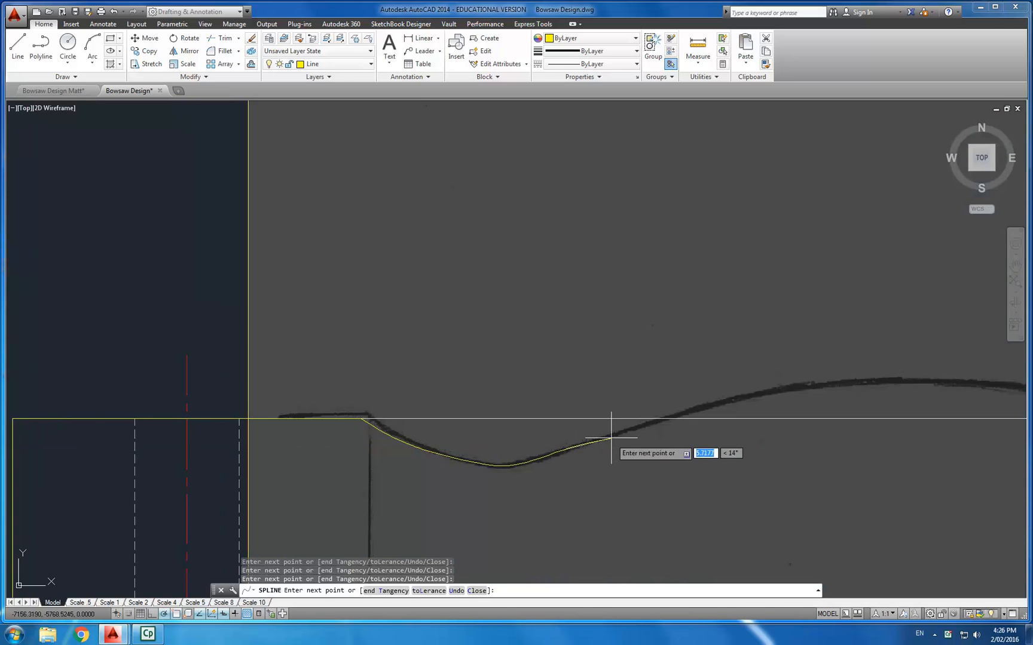
pyautogui.scroll(6, 610, 439)
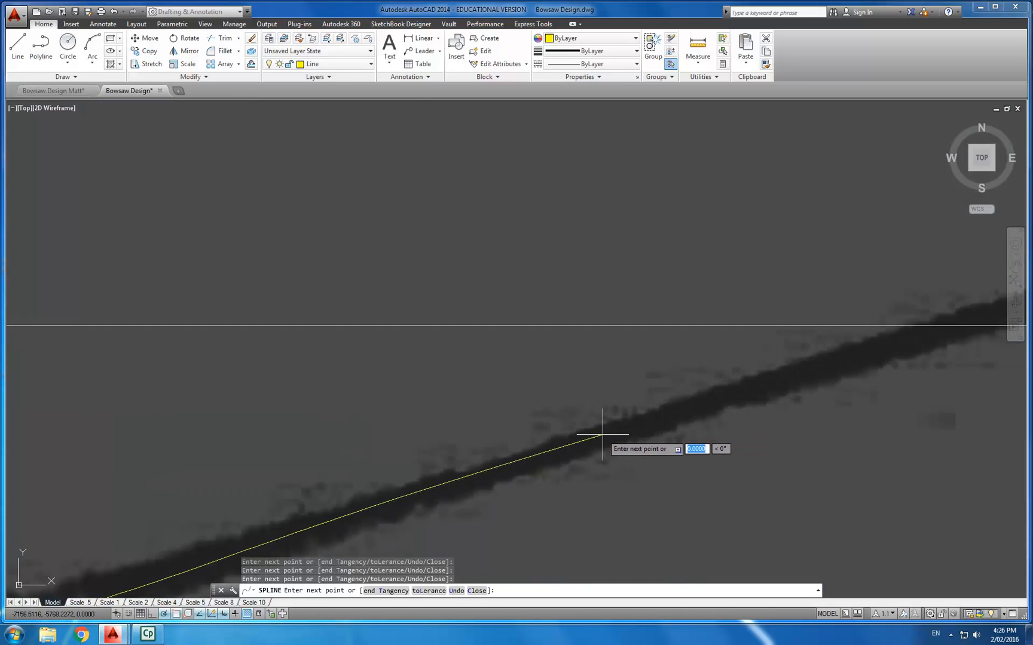
pyautogui.scroll(-5, 616, 432)
pyautogui.scroll(5, 673, 422)
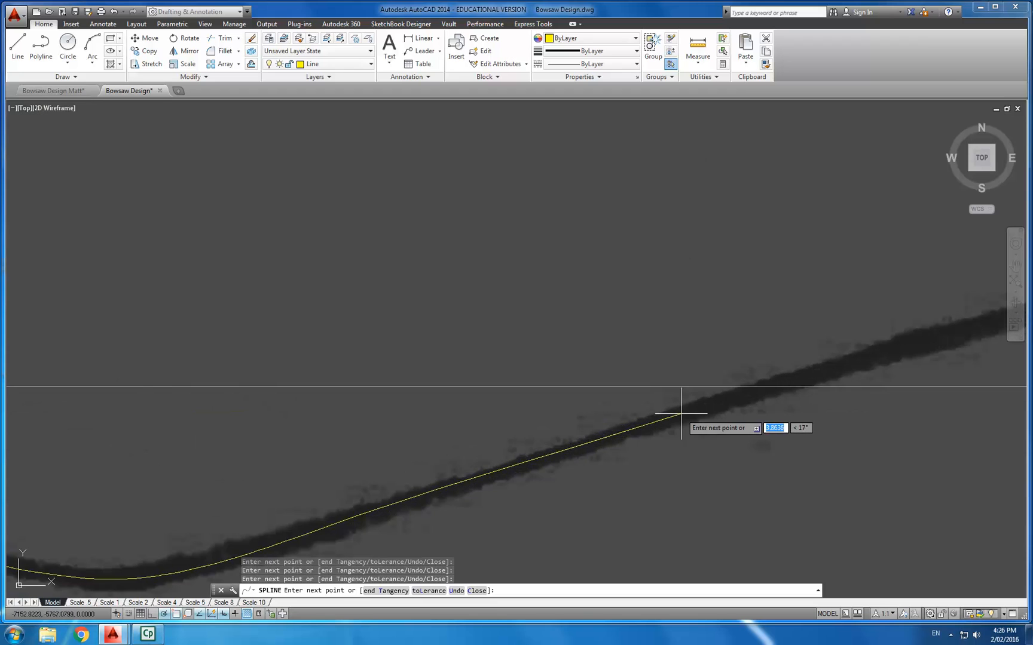
pyautogui.click(945, 334)
pyautogui.moveTo(953, 333); pyautogui.dragTo(402, 414, button='middle')
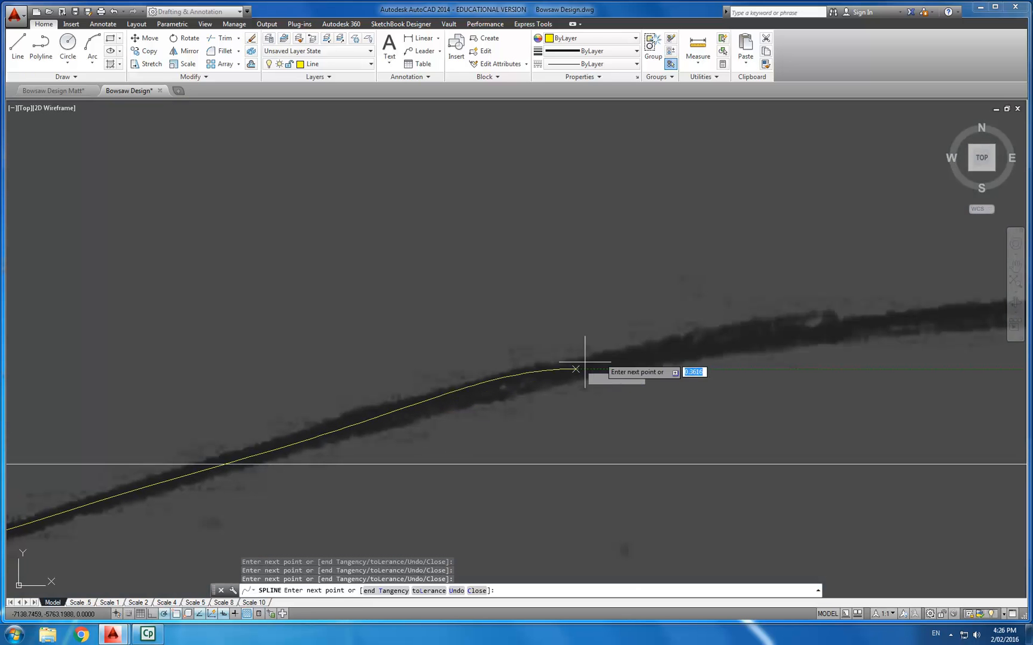
pyautogui.click(793, 331)
# - Continue the spline over the crest of the sketched profile and down the following descending curve
pyautogui.scroll(2, 797, 331)
pyautogui.scroll(-1, 796, 336)
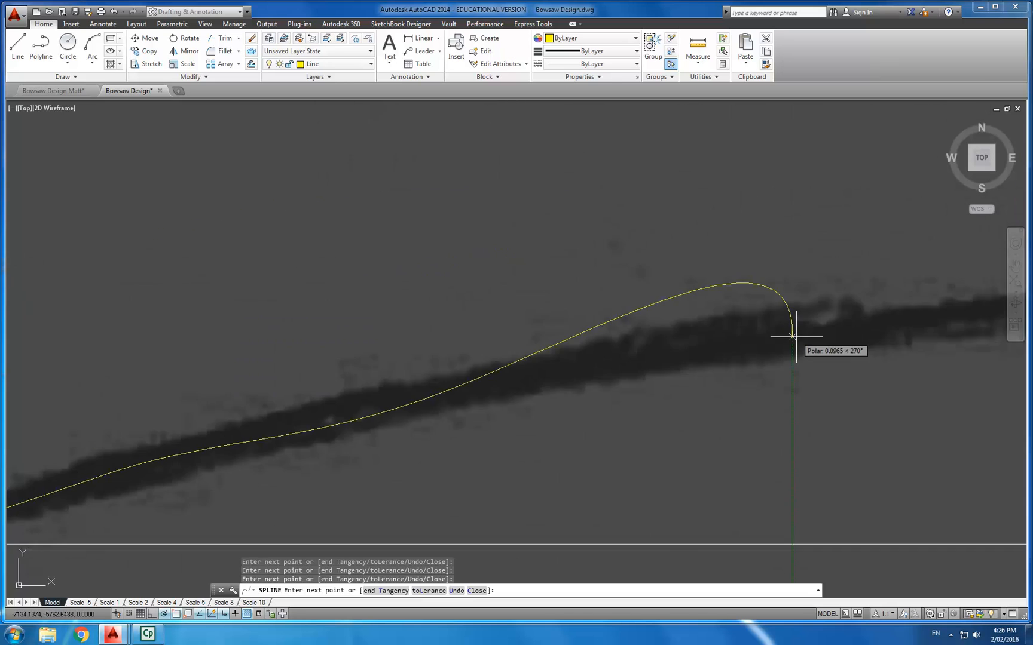
pyautogui.scroll(-3, 794, 338)
pyautogui.scroll(2, 895, 335)
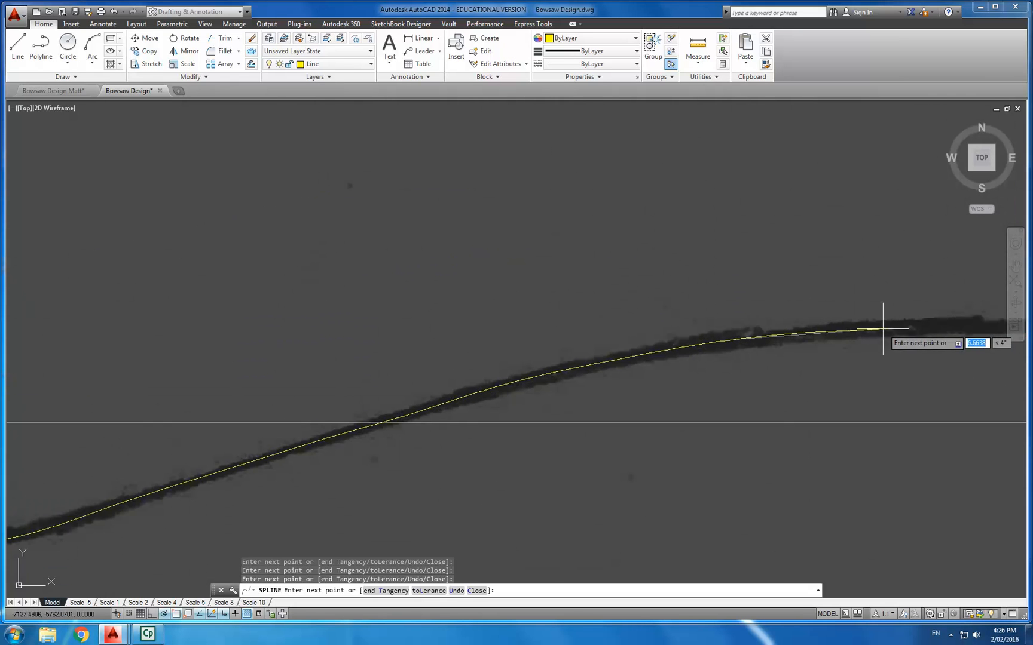
pyautogui.scroll(-3, 823, 341)
pyautogui.scroll(3, 491, 362)
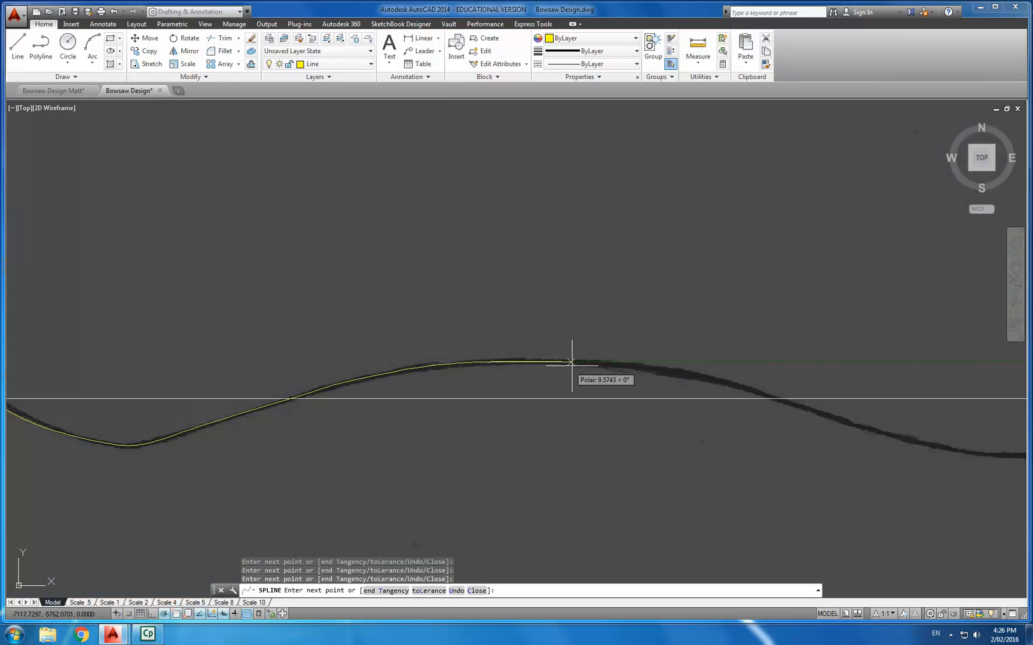
pyautogui.scroll(2, 576, 360)
pyautogui.click(720, 368)
pyautogui.click(852, 383)
pyautogui.scroll(-4, 872, 389)
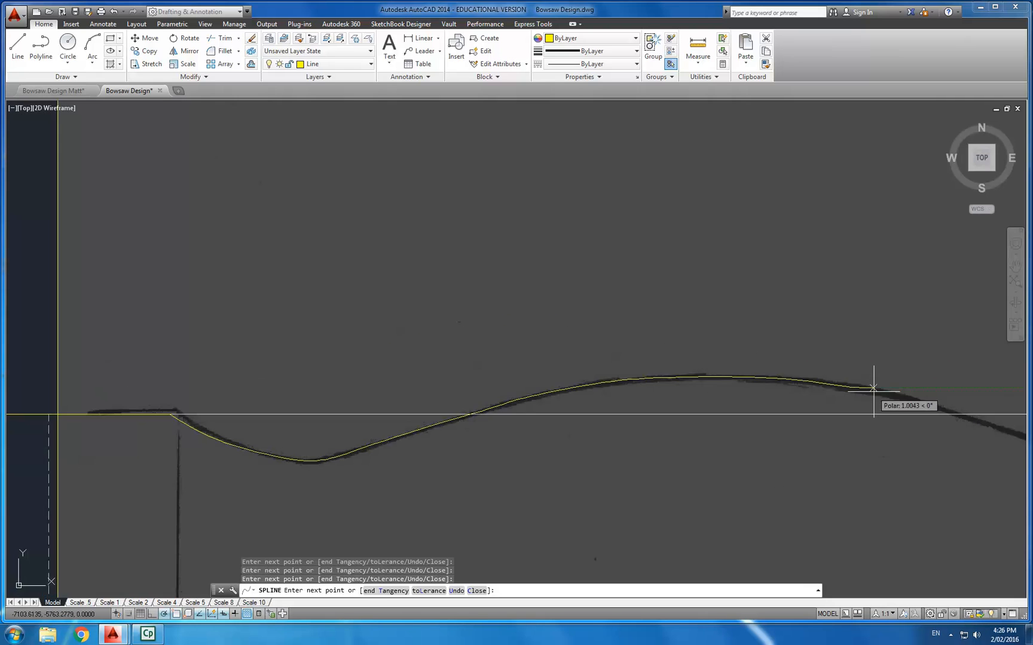
pyautogui.moveTo(899, 399); pyautogui.dragTo(819, 392, button='middle')
pyautogui.scroll(-2, 735, 385)
pyautogui.moveTo(735, 386); pyautogui.dragTo(386, 343, button='middle')
pyautogui.scroll(6, 512, 365)
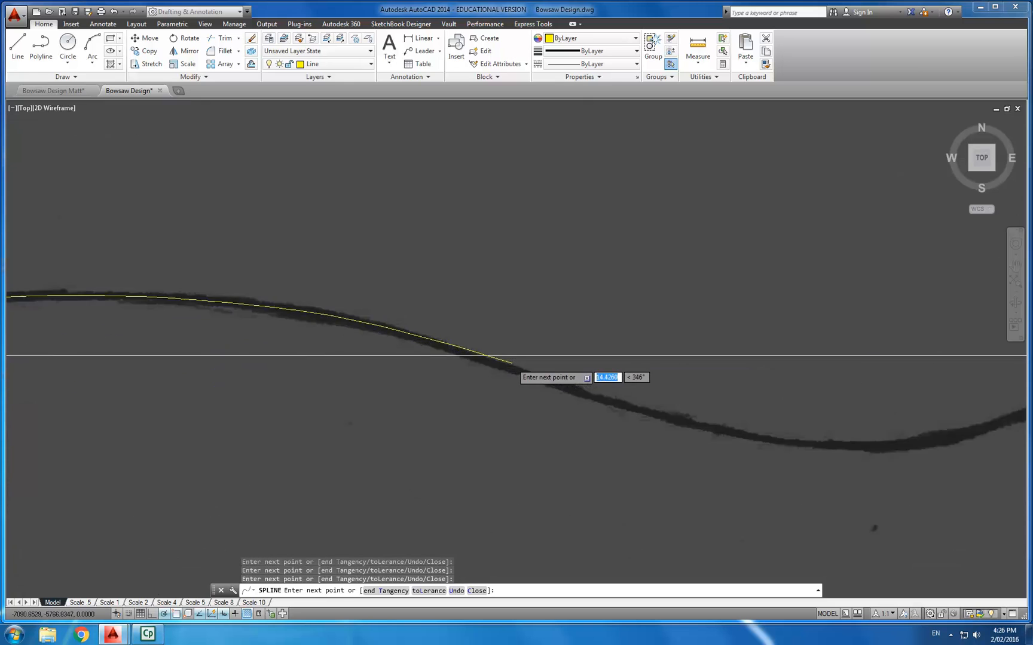
pyautogui.click(499, 367)
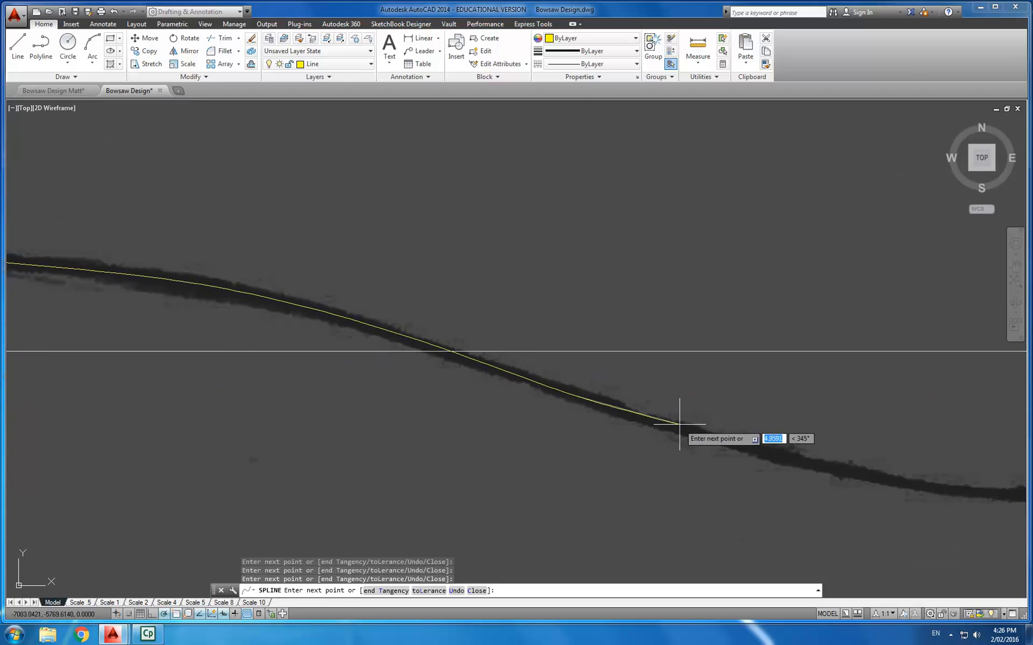
# - Continue placing spline points along the second hollow of the sketched profile
pyautogui.moveTo(829, 461); pyautogui.dragTo(689, 426, button='middle')
pyautogui.scroll(-2, 689, 426)
pyautogui.moveTo(689, 425); pyautogui.dragTo(622, 419, button='middle')
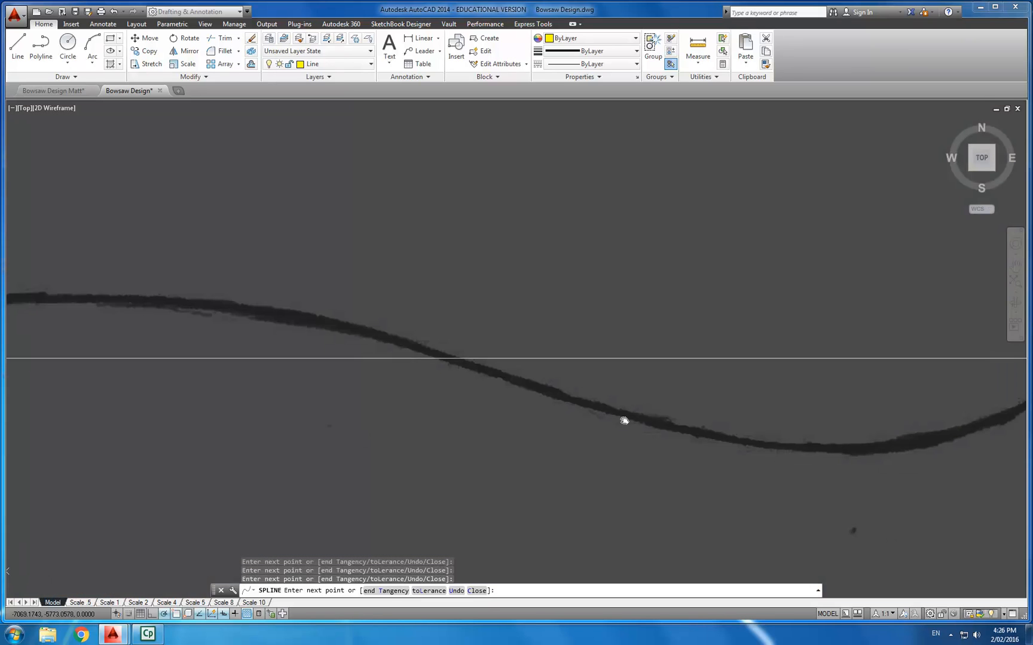
pyautogui.scroll(2, 622, 425)
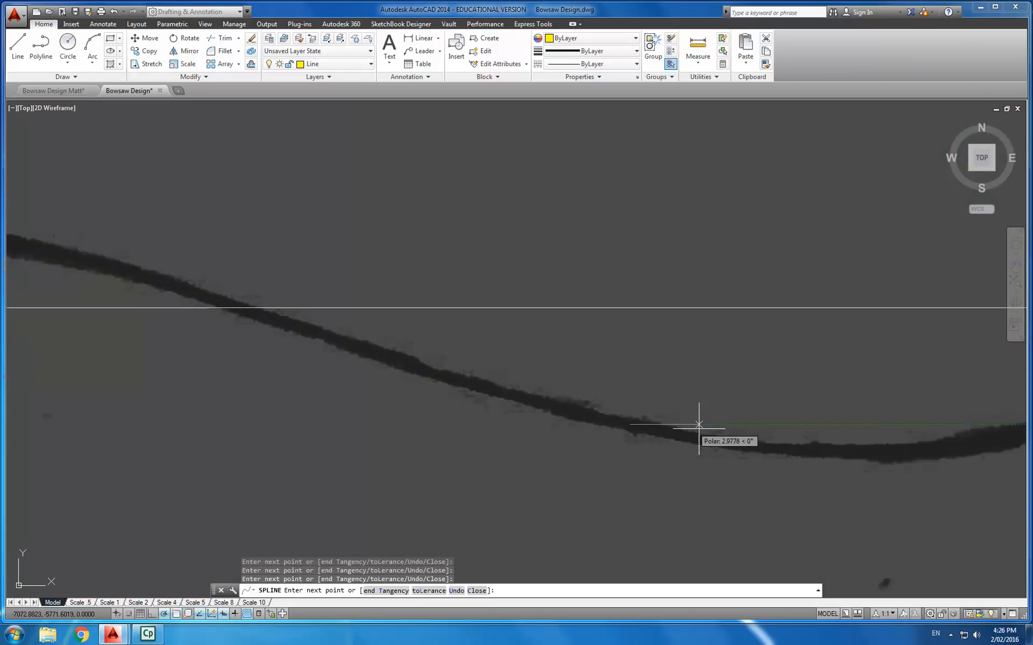
pyautogui.click(720, 440)
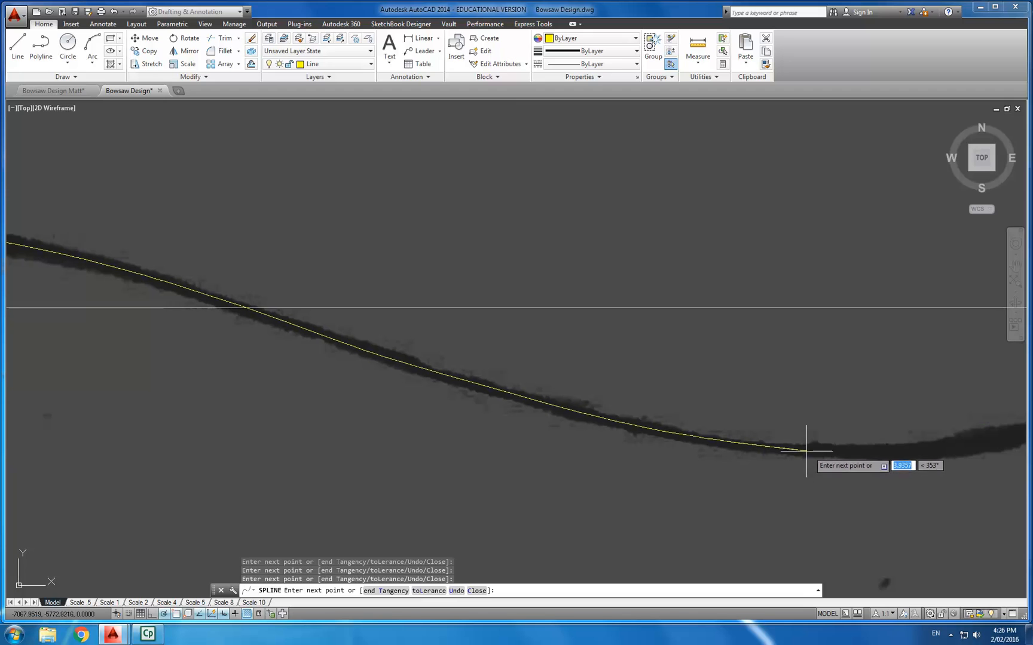
pyautogui.click(871, 450)
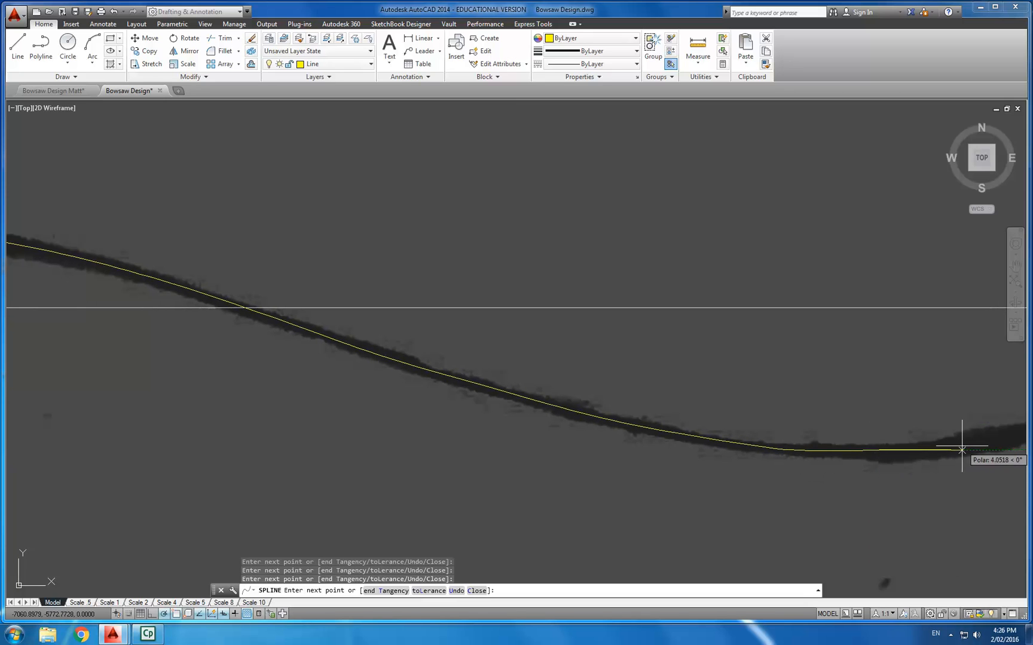
pyautogui.scroll(-6, 965, 448)
pyautogui.scroll(6, 965, 449)
pyautogui.scroll(-2, 966, 449)
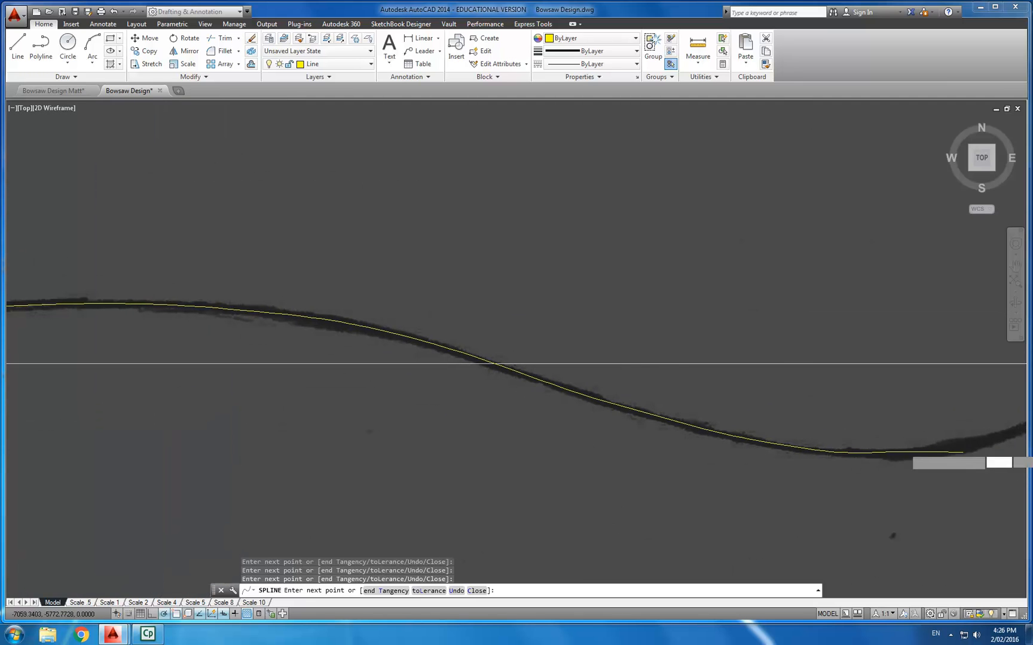
pyautogui.scroll(4, 965, 447)
pyautogui.click(955, 446)
pyautogui.scroll(-2, 956, 447)
pyautogui.moveTo(955, 449); pyautogui.dragTo(681, 457, button='middle')
pyautogui.scroll(4, 683, 457)
pyautogui.scroll(-4, 702, 458)
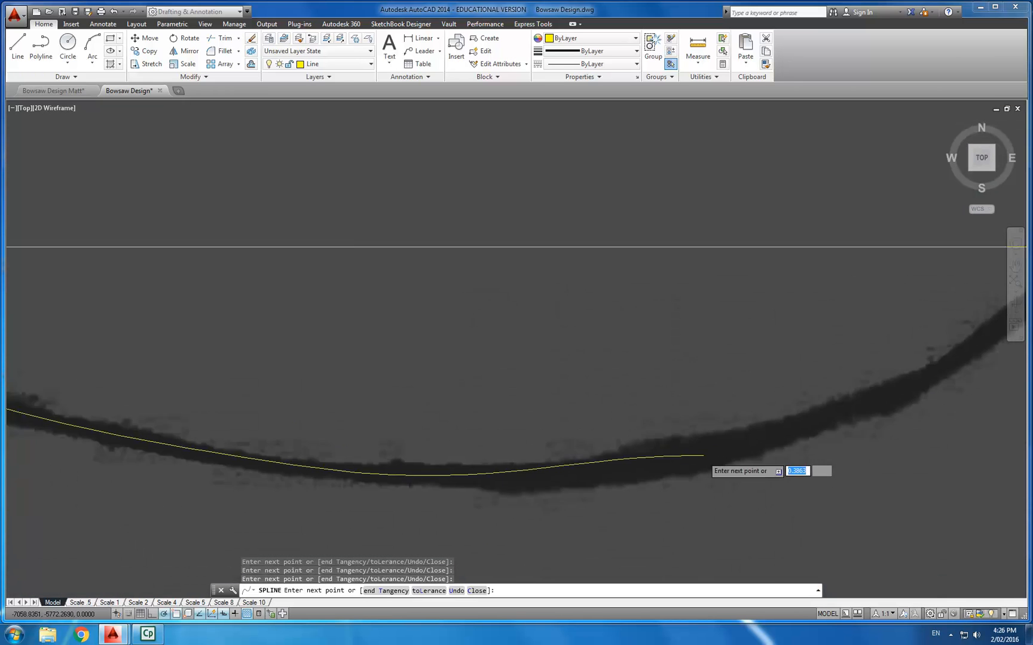
pyautogui.scroll(-2, 703, 456)
pyautogui.click(848, 405)
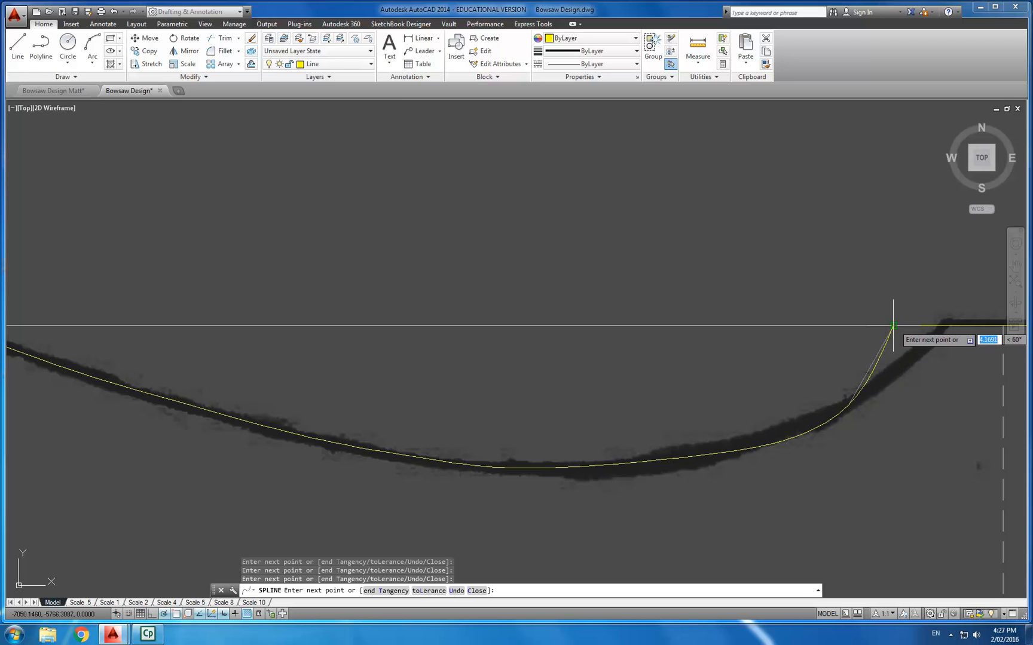
# - Finish the spline at the point where the curve meets the straight top edge of the cheek outline
pyautogui.scroll(-4, 903, 330)
pyautogui.moveTo(929, 350); pyautogui.dragTo(781, 382, button='middle')
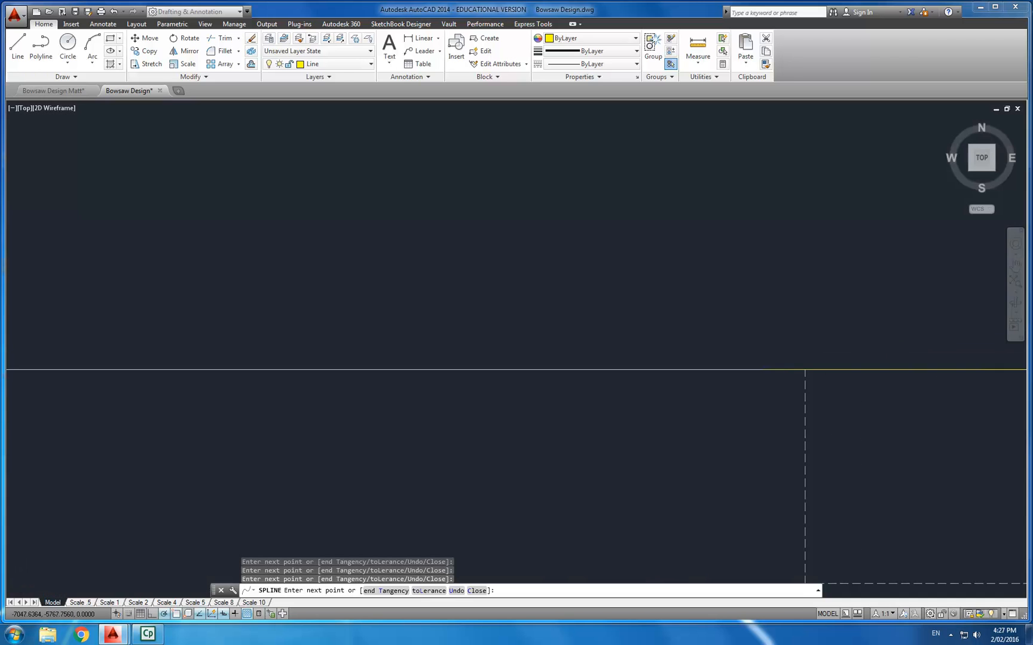
pyautogui.scroll(5, 761, 369)
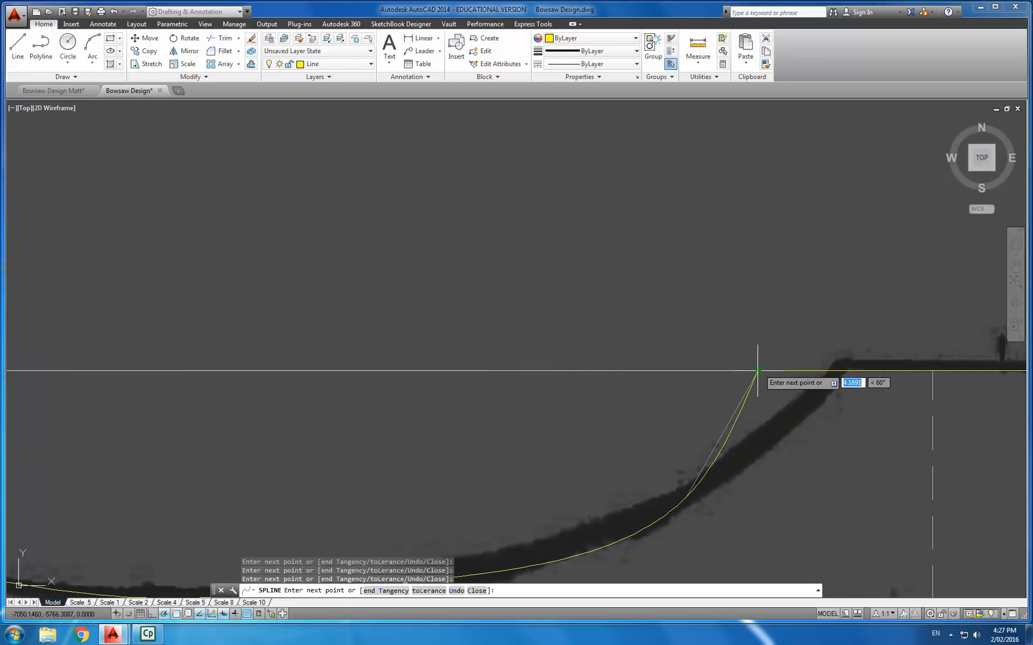
pyautogui.click(757, 371)
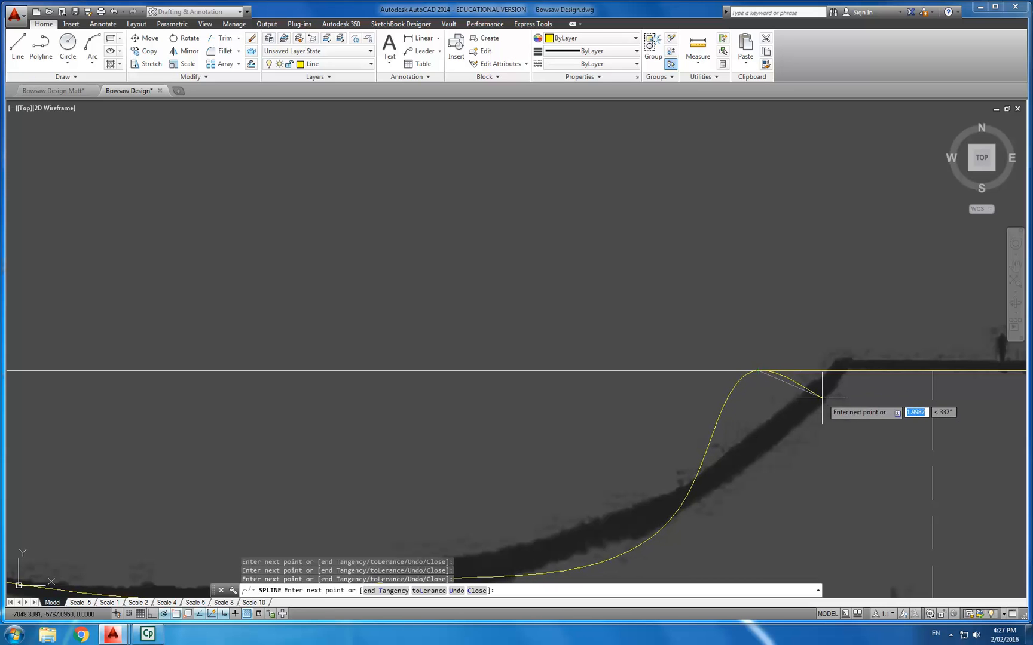
pyautogui.press('Return')
# - End the spline and drag its fit points on the rising side of the second hollow to follow the sketched line more closely
pyautogui.scroll(-5, 814, 409)
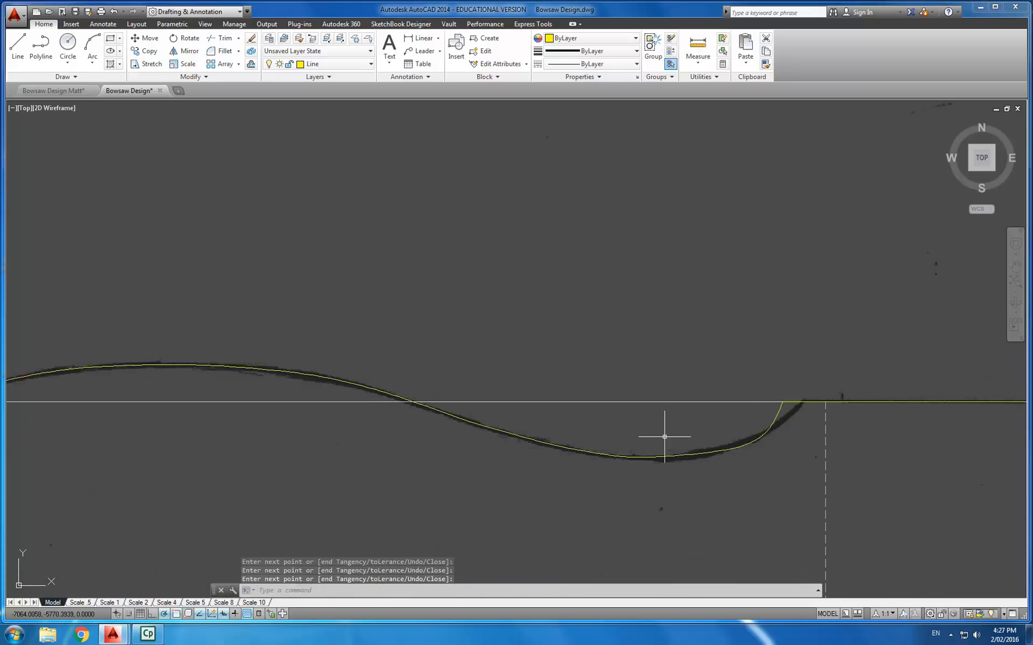
pyautogui.scroll(-2, 694, 436)
pyautogui.scroll(5, 710, 425)
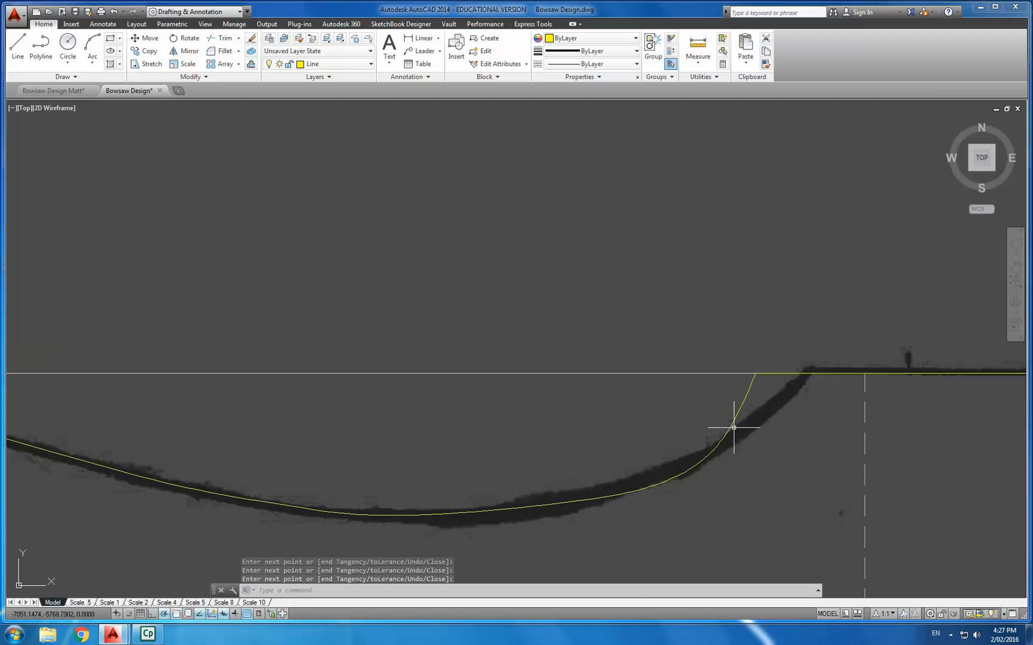
pyautogui.press('Return')
pyautogui.click(729, 429)
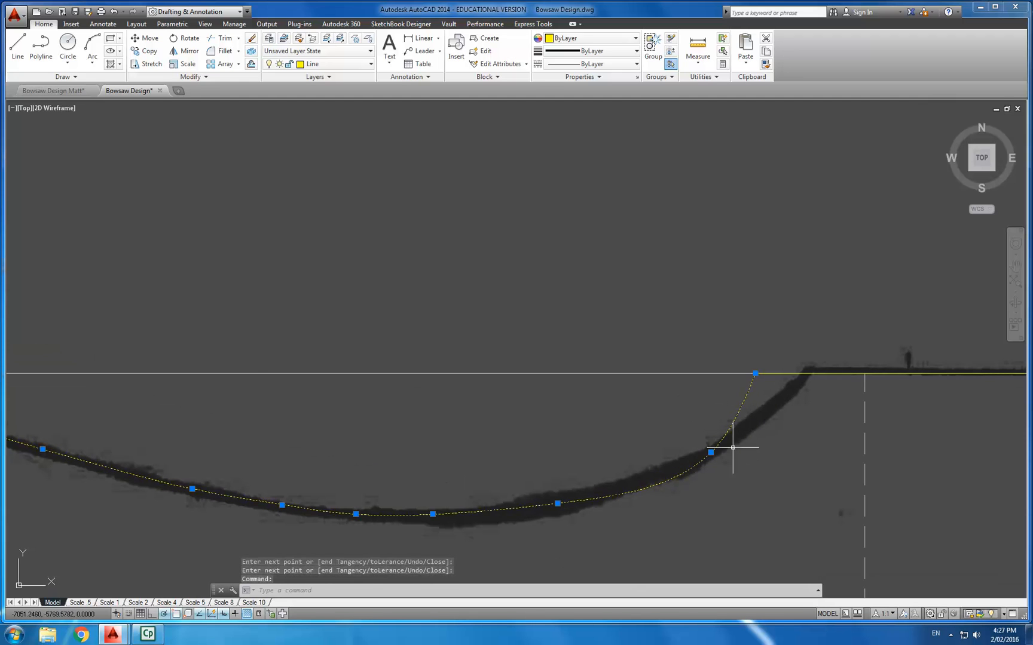
pyautogui.scroll(2, 711, 455)
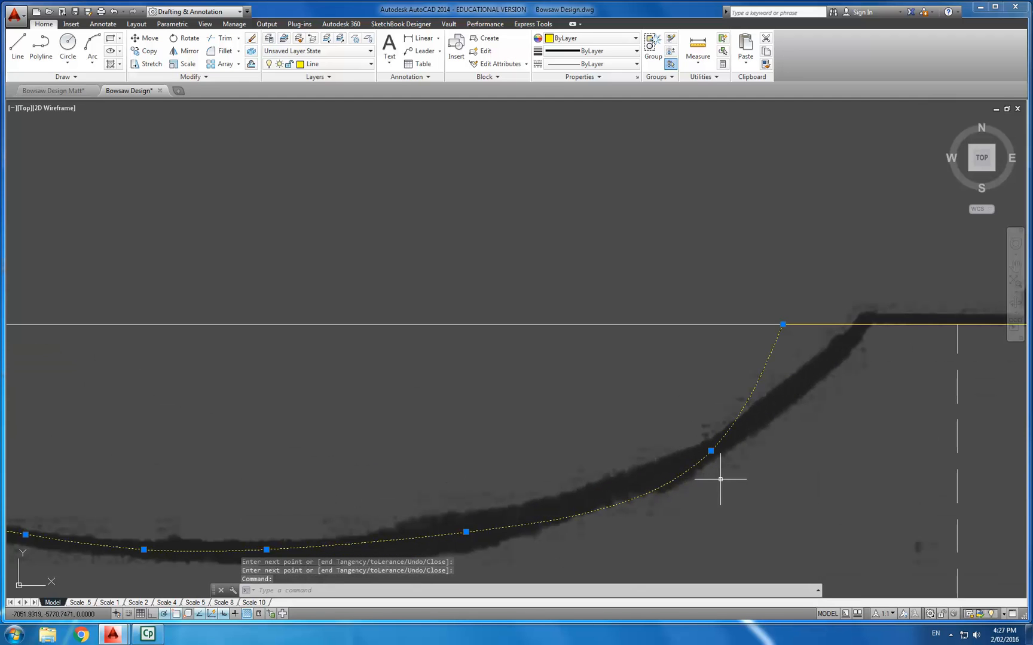
pyautogui.click(710, 451)
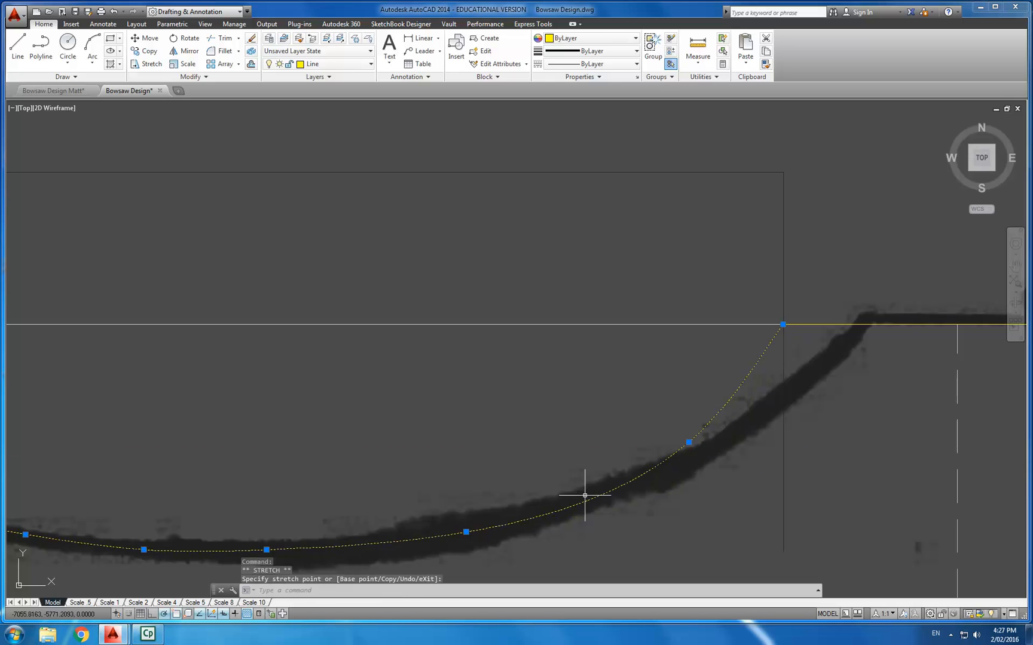
pyautogui.click(467, 531)
pyautogui.click(466, 531)
pyautogui.click(466, 531)
pyautogui.click(458, 532)
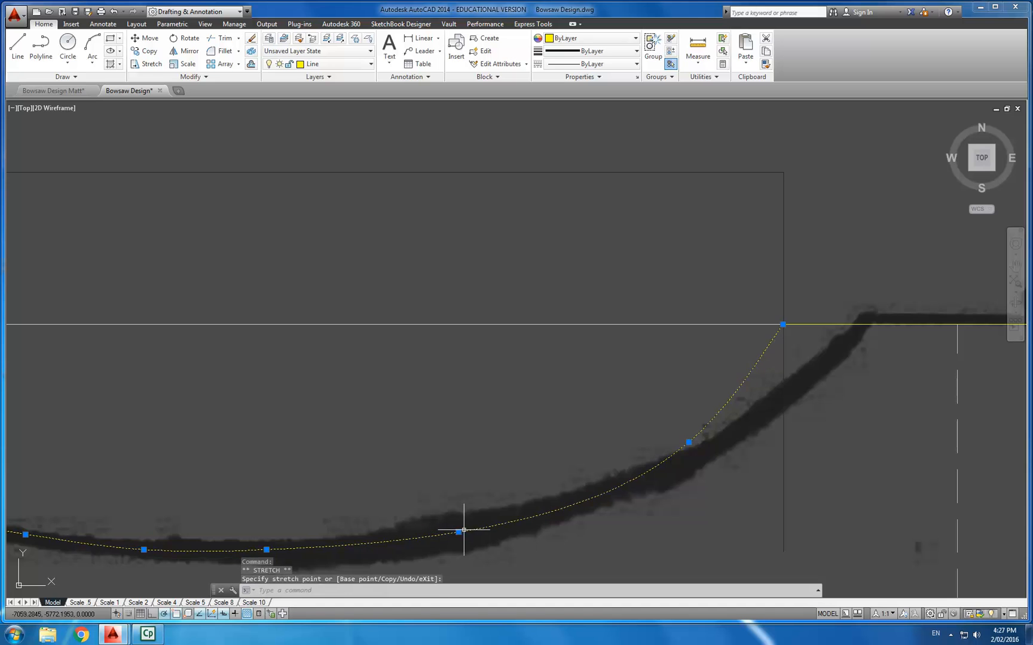
pyautogui.click(459, 531)
pyautogui.click(458, 516)
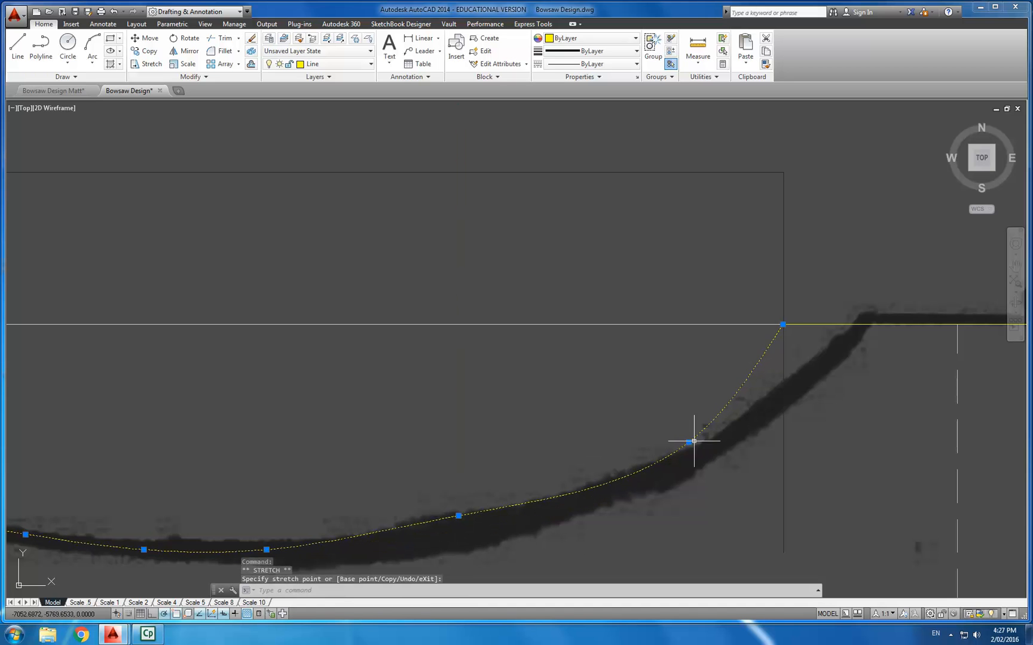
pyautogui.click(689, 443)
pyautogui.click(676, 428)
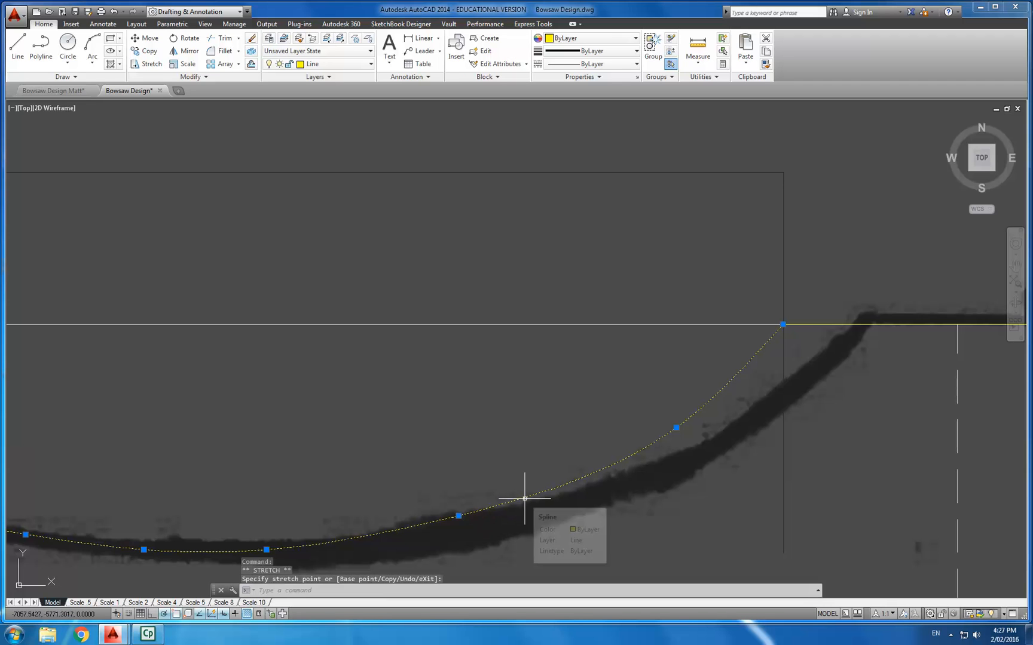
pyautogui.scroll(-2, 526, 493)
pyautogui.press('Escape')
pyautogui.scroll(-3, 309, 461)
pyautogui.scroll(-5, 512, 428)
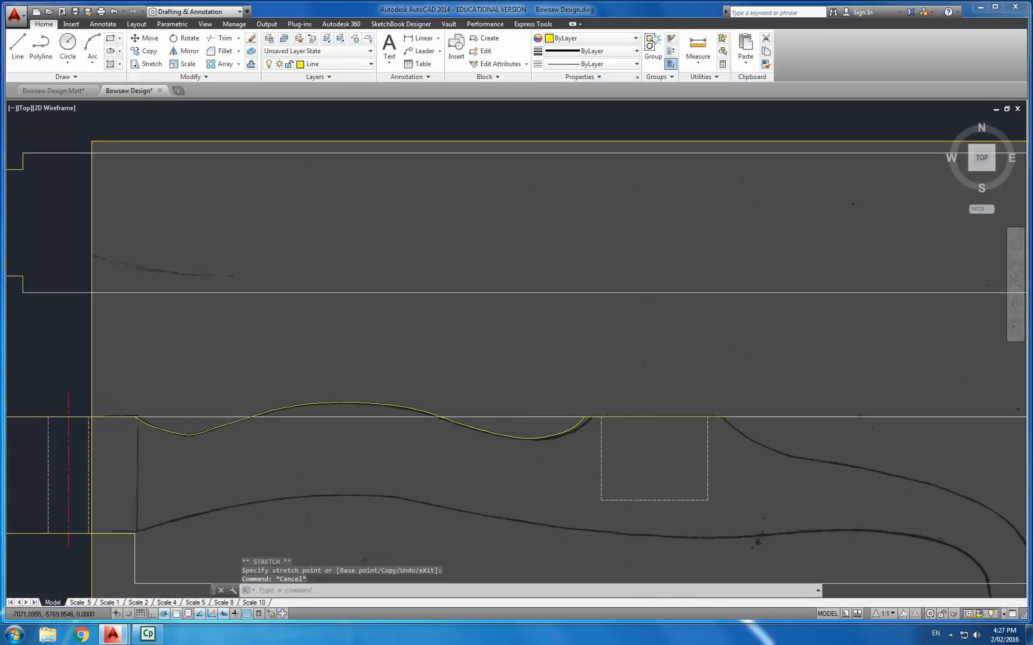
pyautogui.press('Escape')
pyautogui.press('Escape')
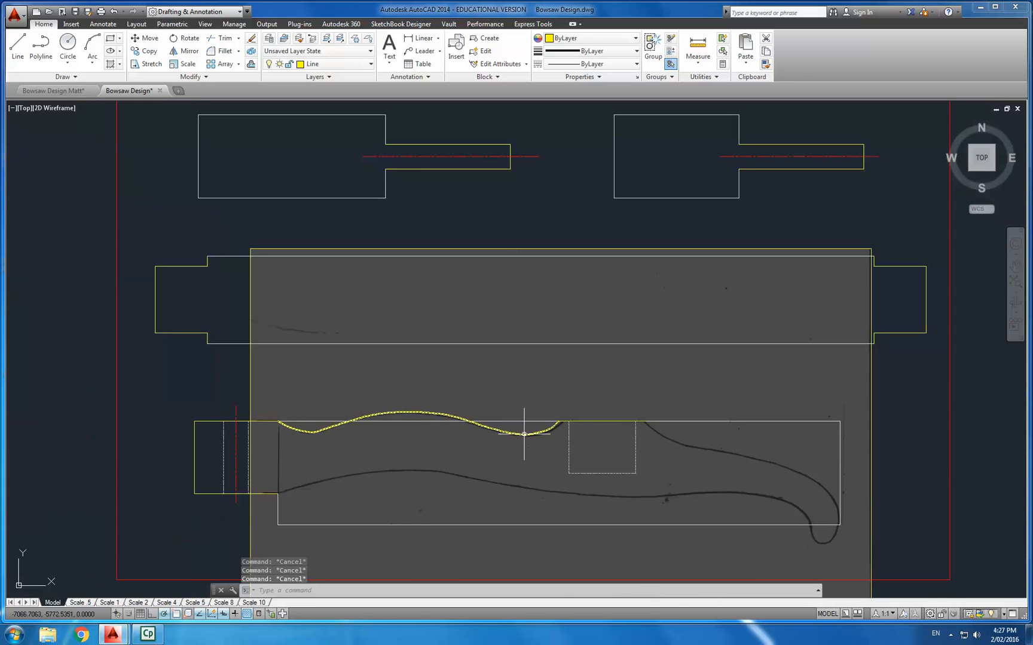
# - Start a new spline at the end of the straight top edge and trace down the descending front curve of the sketched profile
pyautogui.scroll(2, 526, 422)
pyautogui.scroll(-2, 504, 431)
pyautogui.moveTo(540, 435); pyautogui.dragTo(385, 418, button='middle')
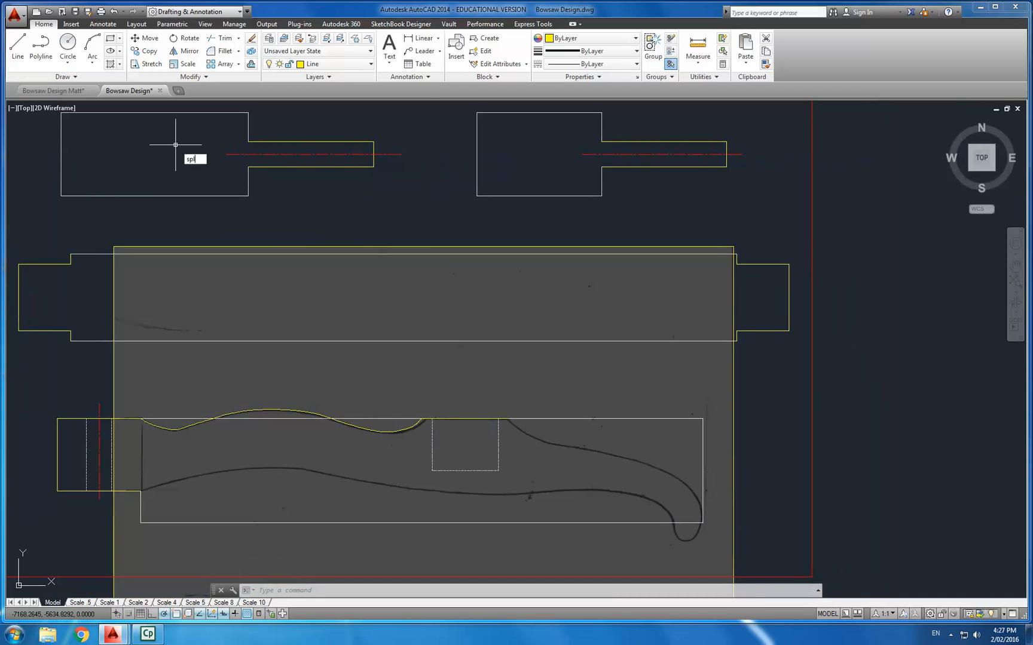
pyautogui.press('Return')
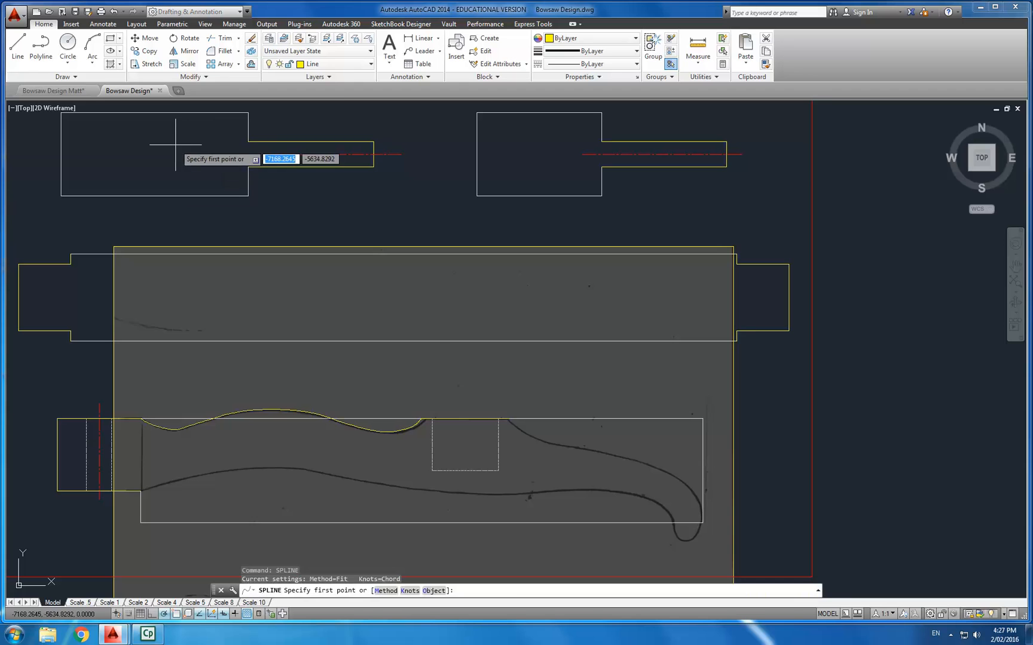
pyautogui.scroll(4, 514, 423)
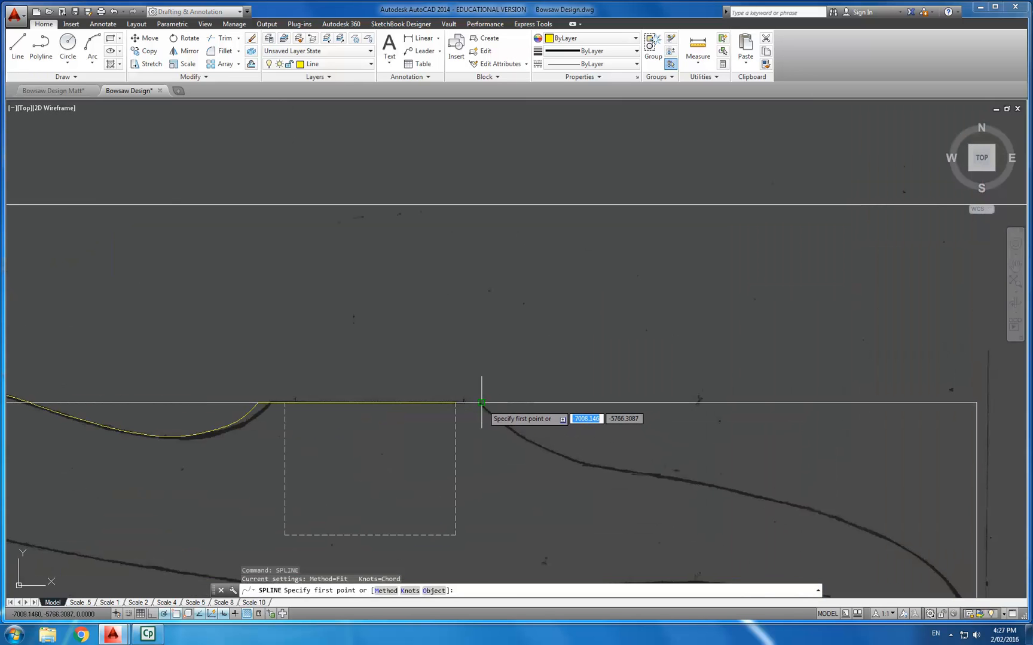
pyautogui.click(482, 402)
pyautogui.scroll(3, 482, 400)
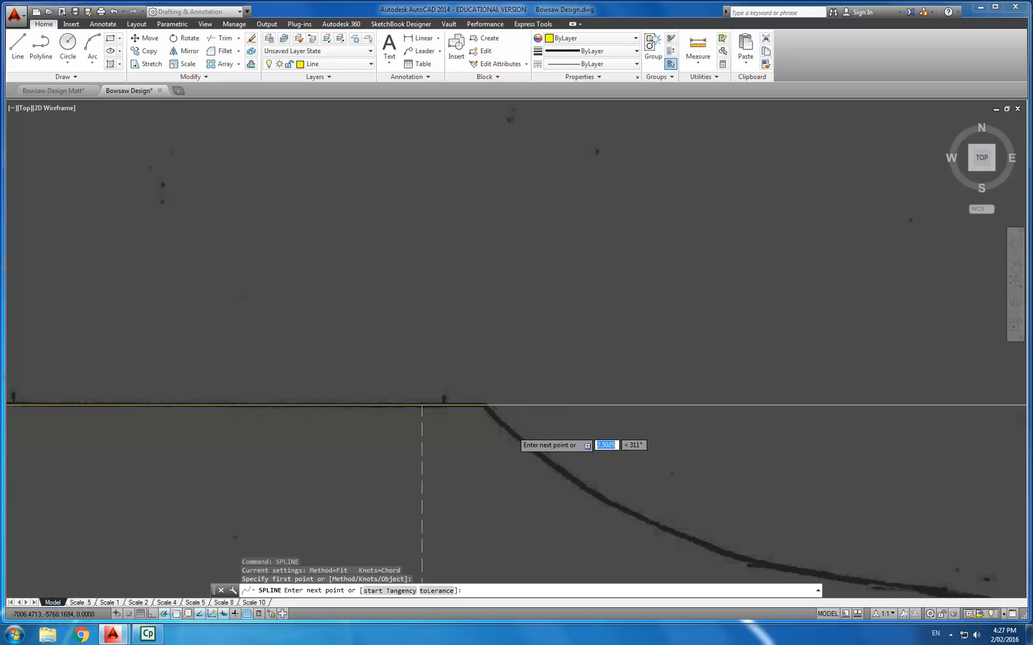
pyautogui.scroll(4, 513, 431)
pyautogui.click(526, 439)
pyautogui.click(580, 494)
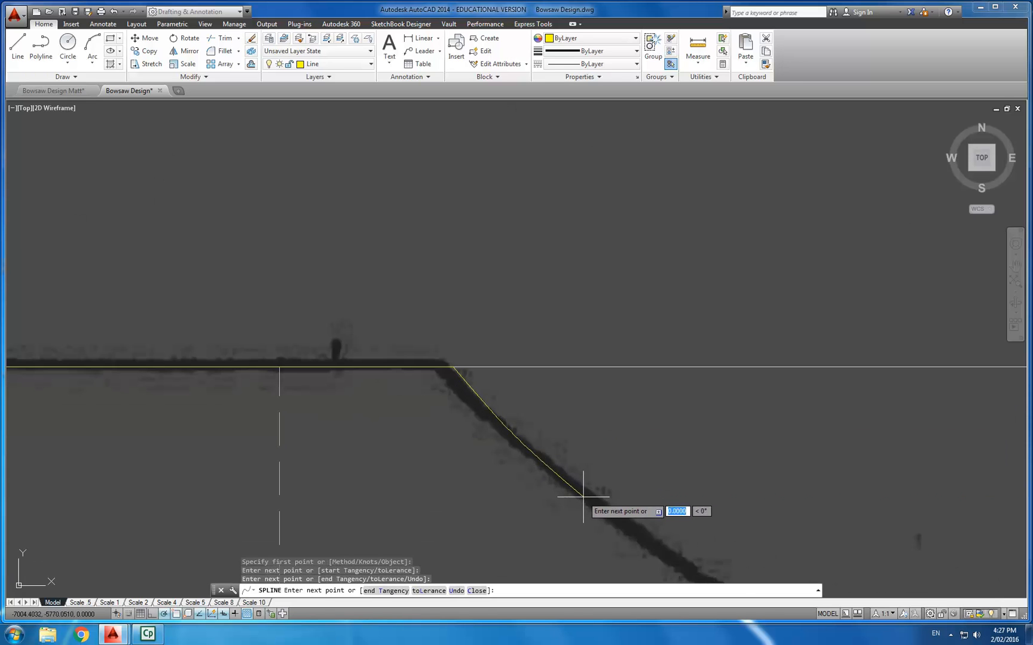
pyautogui.scroll(-6, 592, 498)
pyautogui.moveTo(636, 525); pyautogui.dragTo(563, 452, button='middle')
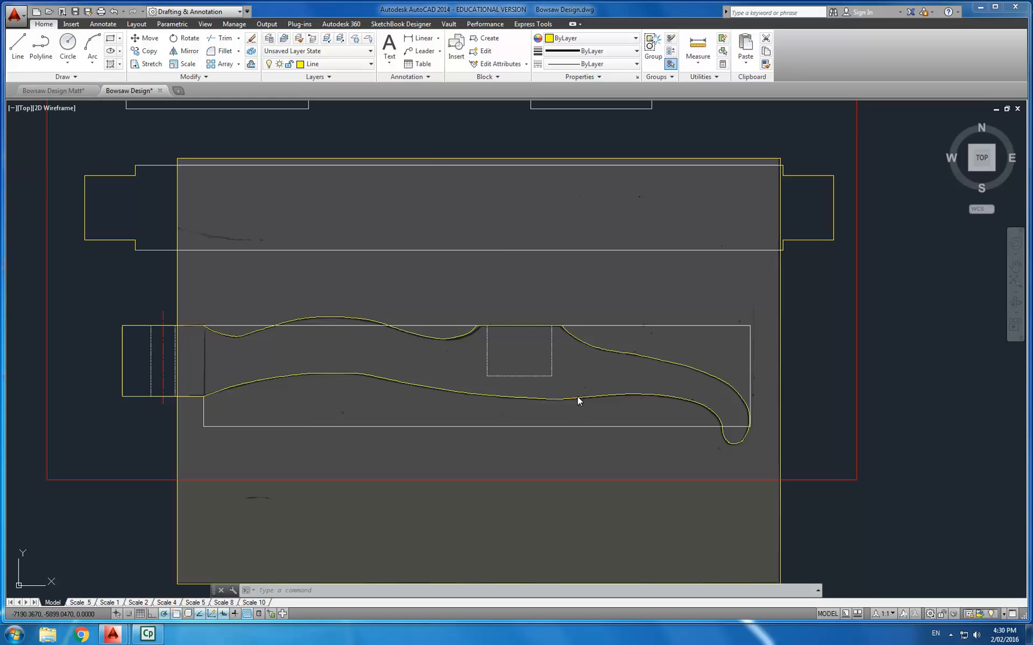
# - Copy the whole traced cheek outline with its construction lines down into the LASERCUTTER sheet area
pyautogui.scroll(-3, 592, 358)
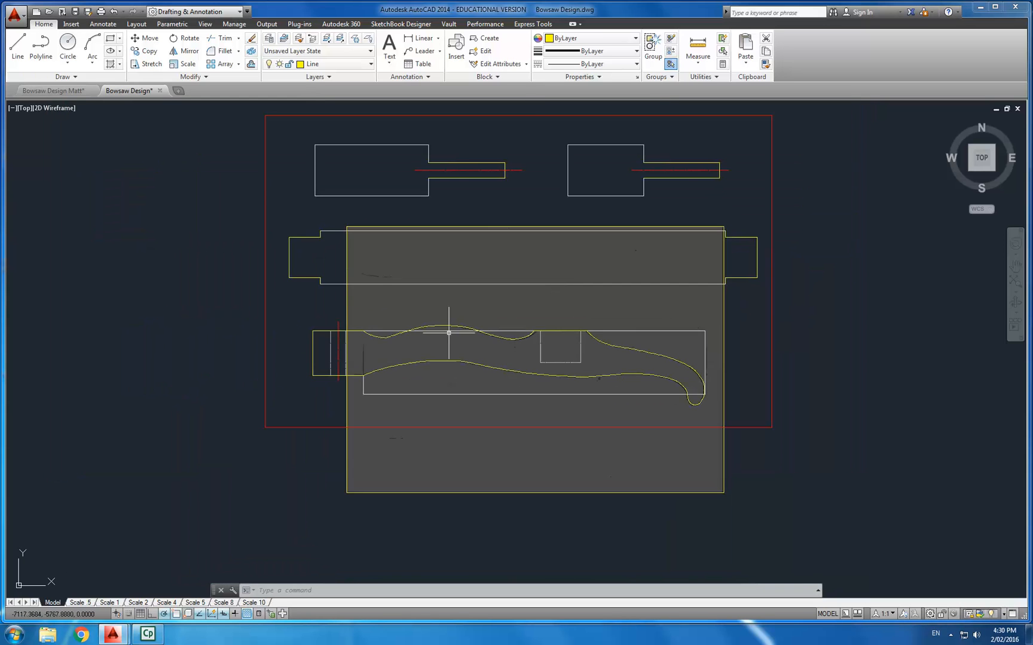
pyautogui.scroll(3, 596, 369)
pyautogui.moveTo(597, 342); pyautogui.dragTo(613, 345, button='middle')
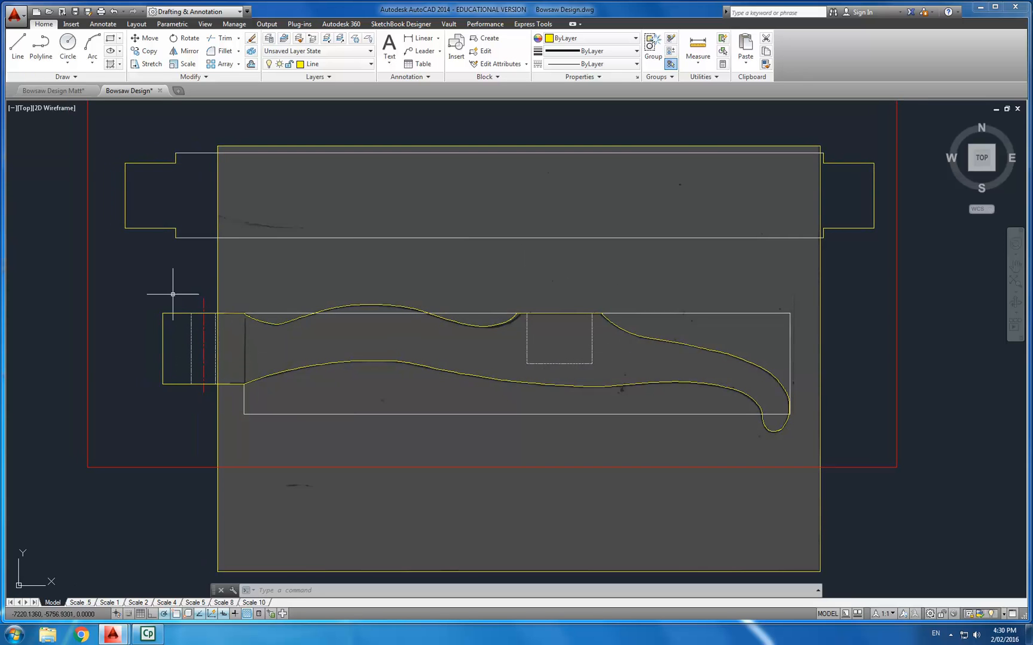
pyautogui.scroll(-2, 578, 368)
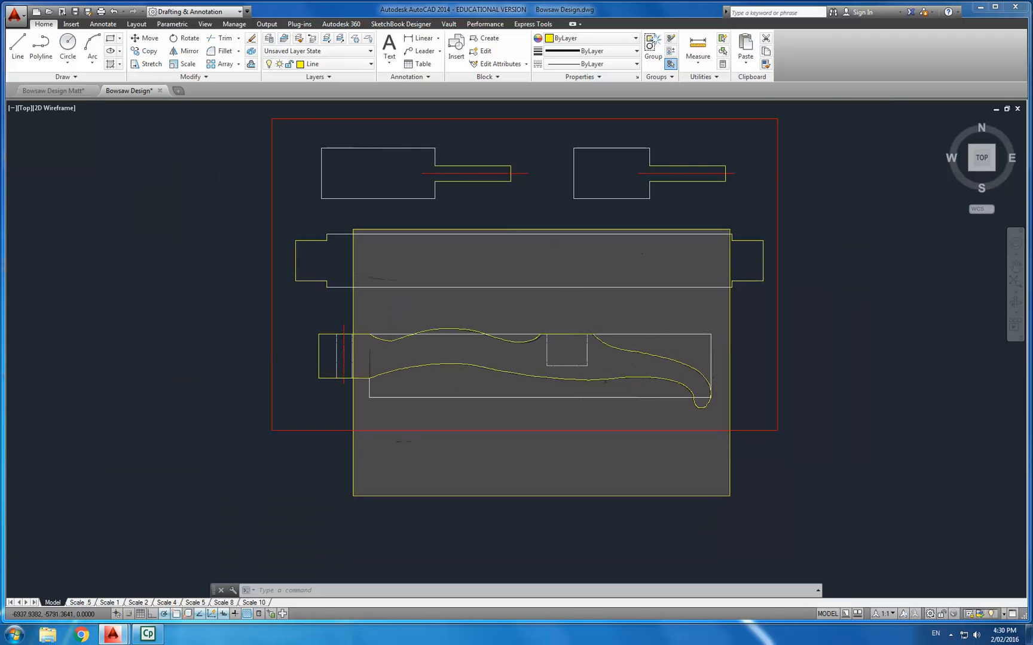
pyautogui.scroll(2, 682, 366)
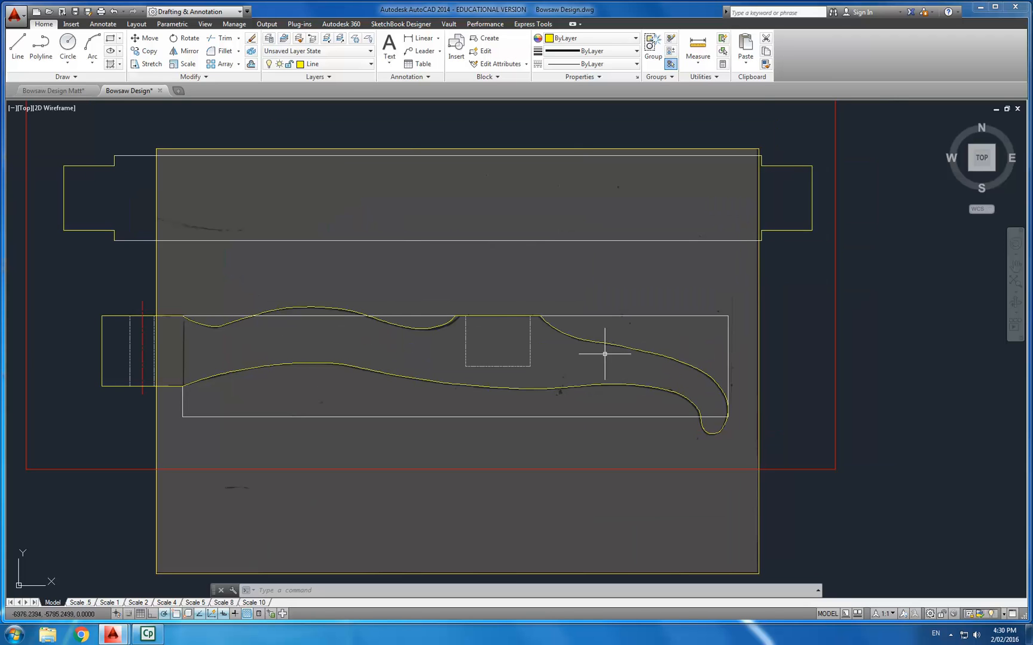
pyautogui.click(67, 282)
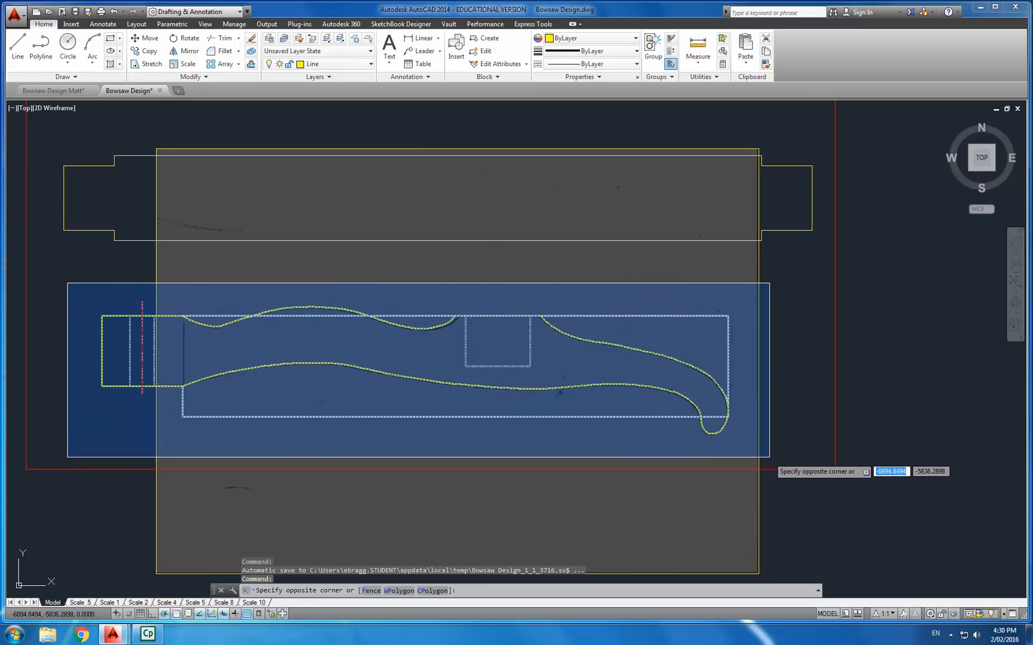
pyautogui.click(789, 459)
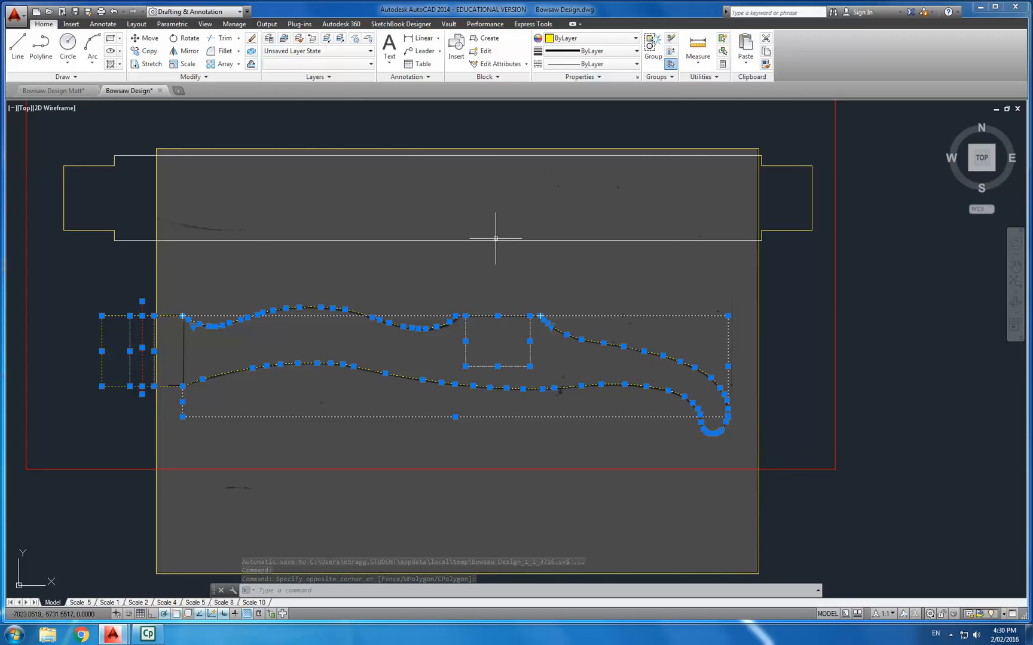
pyautogui.click(139, 52)
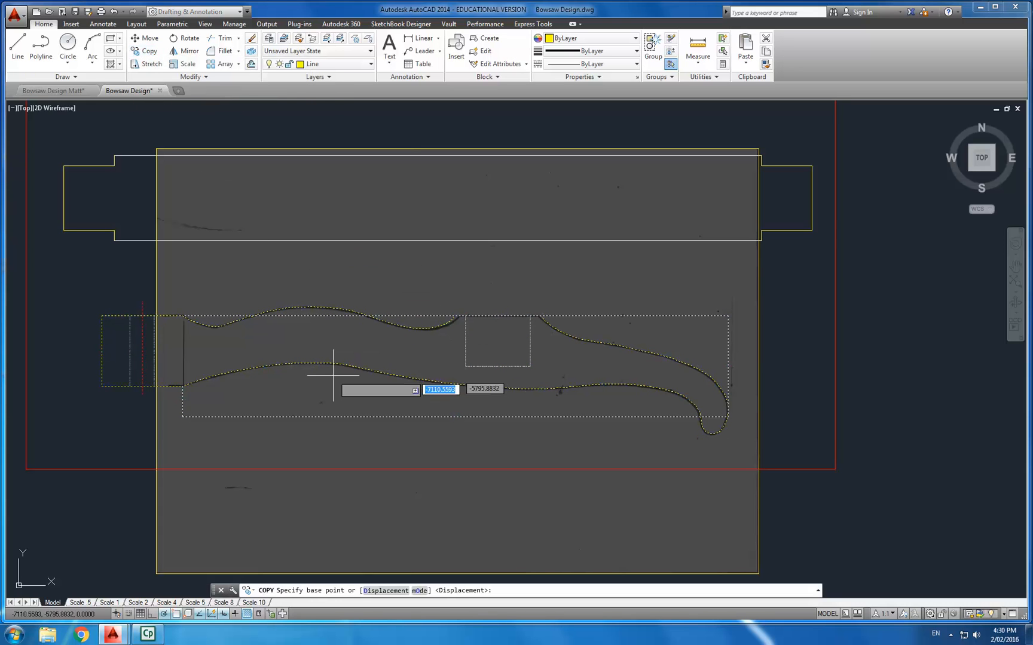
pyautogui.moveTo(255, 395); pyautogui.dragTo(342, 335, button='middle')
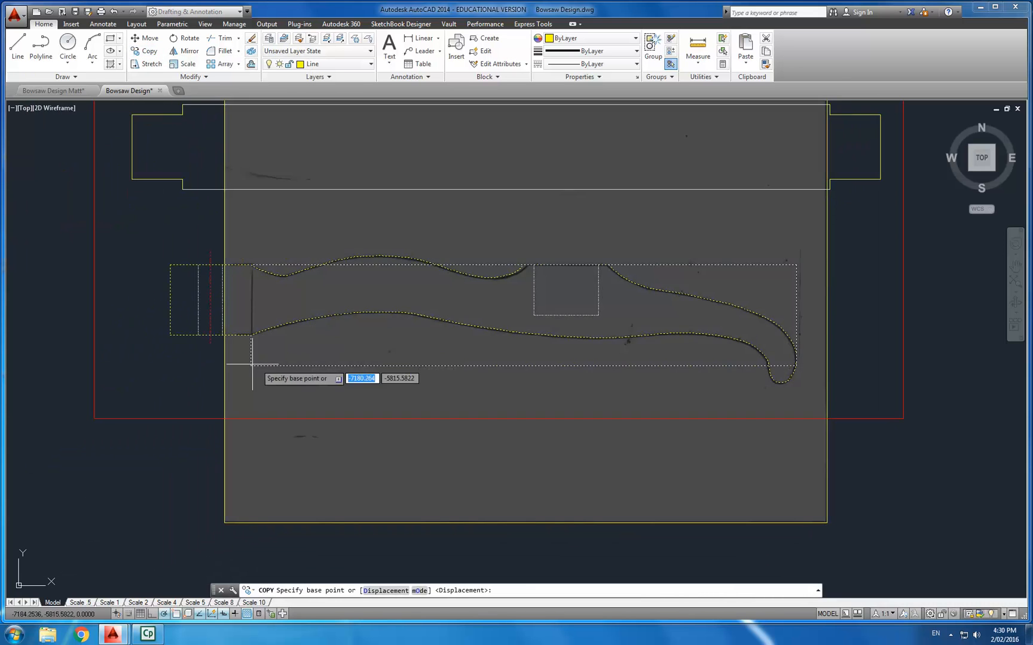
pyautogui.click(169, 335)
pyautogui.moveTo(170, 514); pyautogui.dragTo(168, 466, button='middle')
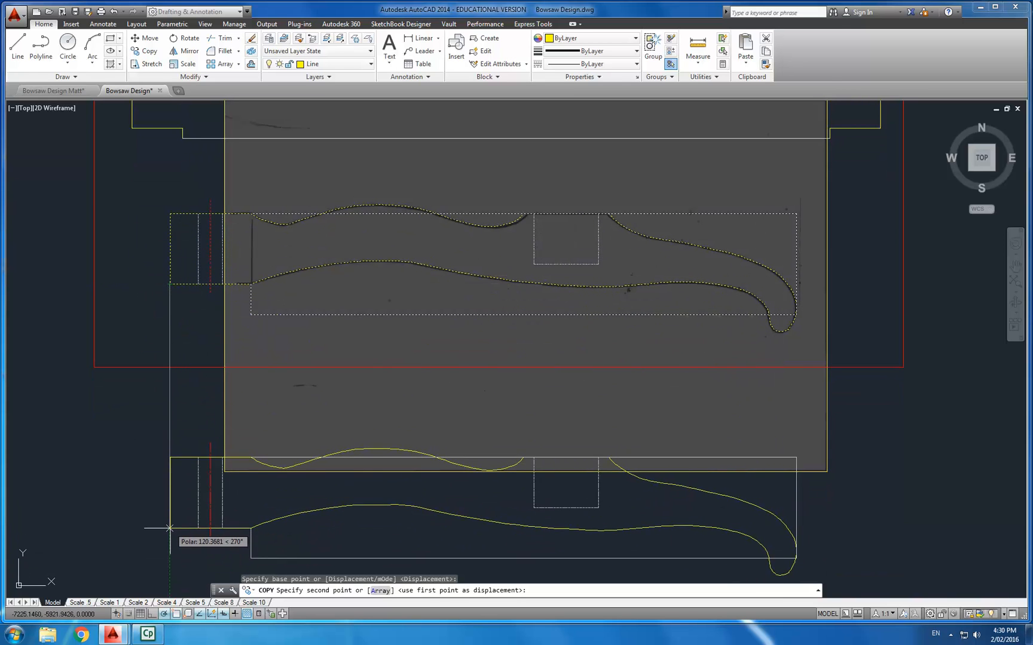
pyautogui.scroll(-10, 169, 529)
pyautogui.moveTo(199, 450)
pyautogui.mouseDown(button='middle')
pyautogui.moveTo(282, 298)
pyautogui.moveTo(293, 216)
pyautogui.mouseUp(button='middle')
pyautogui.scroll(3, 291, 431)
pyautogui.scroll(6, 291, 431)
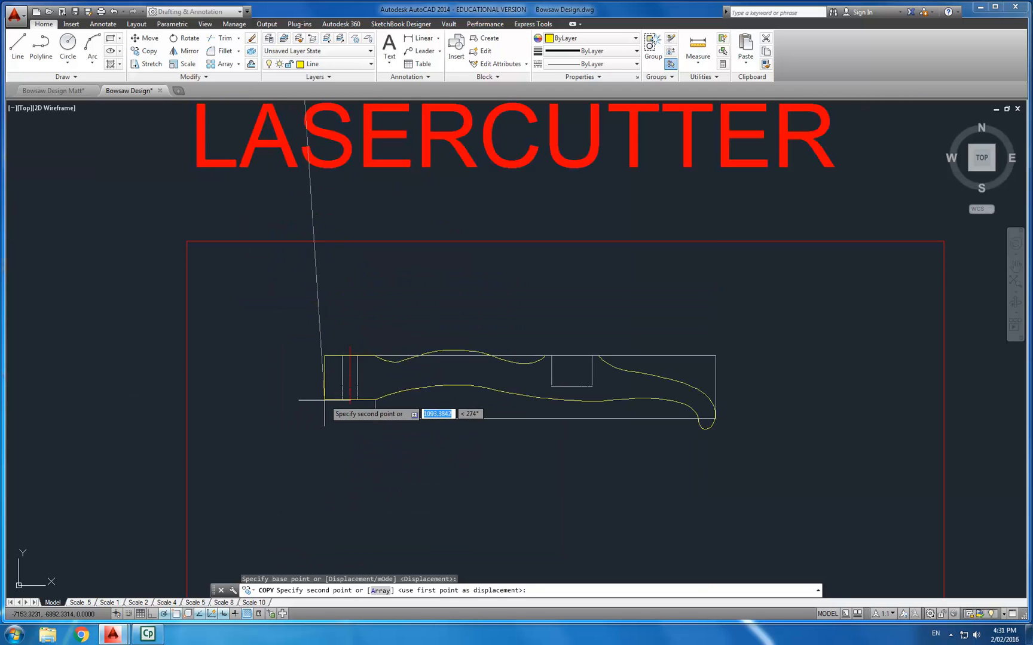
pyautogui.click(329, 411)
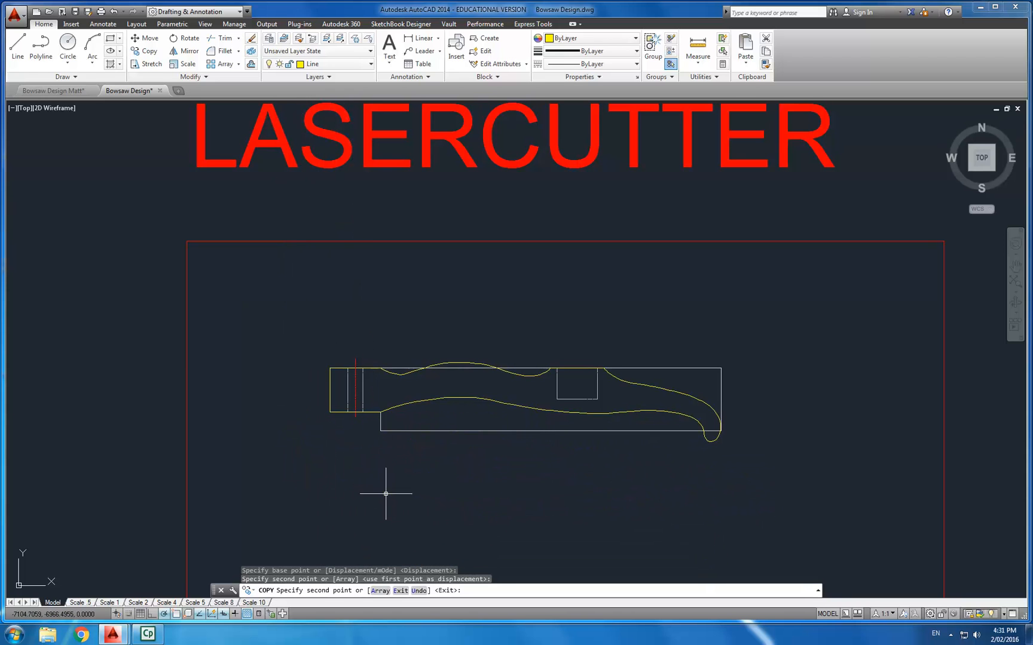
pyautogui.press('Escape')
pyautogui.press('Escape')
pyautogui.press('Escape')
# - Turn off the Construction and Centre Line layers
pyautogui.scroll(-4, 418, 394)
pyautogui.moveTo(444, 405); pyautogui.dragTo(410, 413, button='middle')
pyautogui.scroll(4, 410, 413)
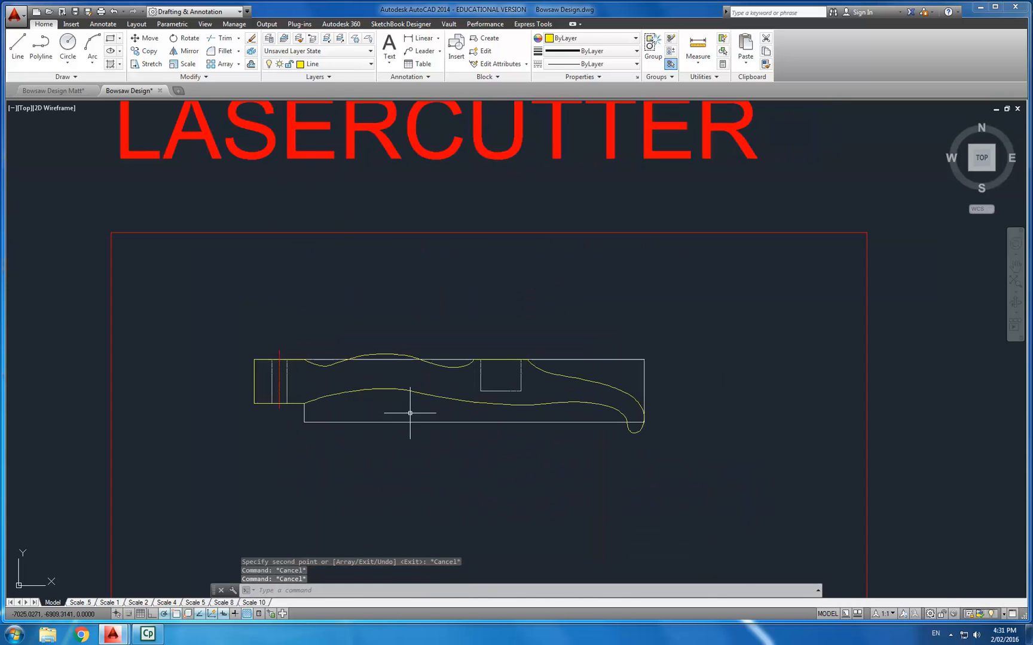
pyautogui.scroll(2, 477, 328)
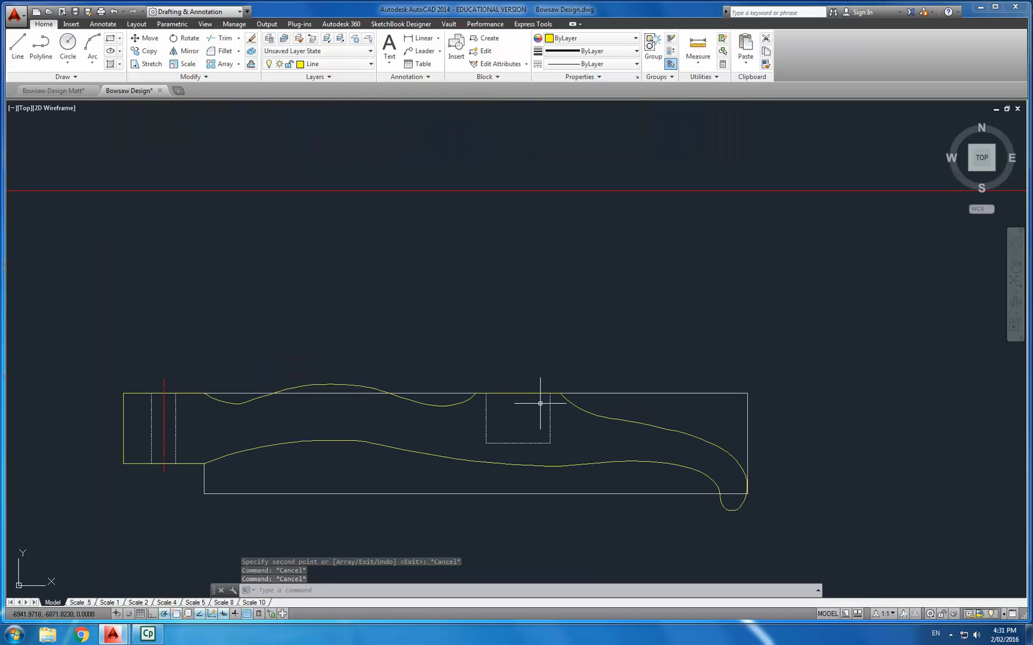
pyautogui.scroll(-6, 473, 419)
pyautogui.scroll(6, 482, 368)
pyautogui.moveTo(463, 382); pyautogui.dragTo(508, 361, button='middle')
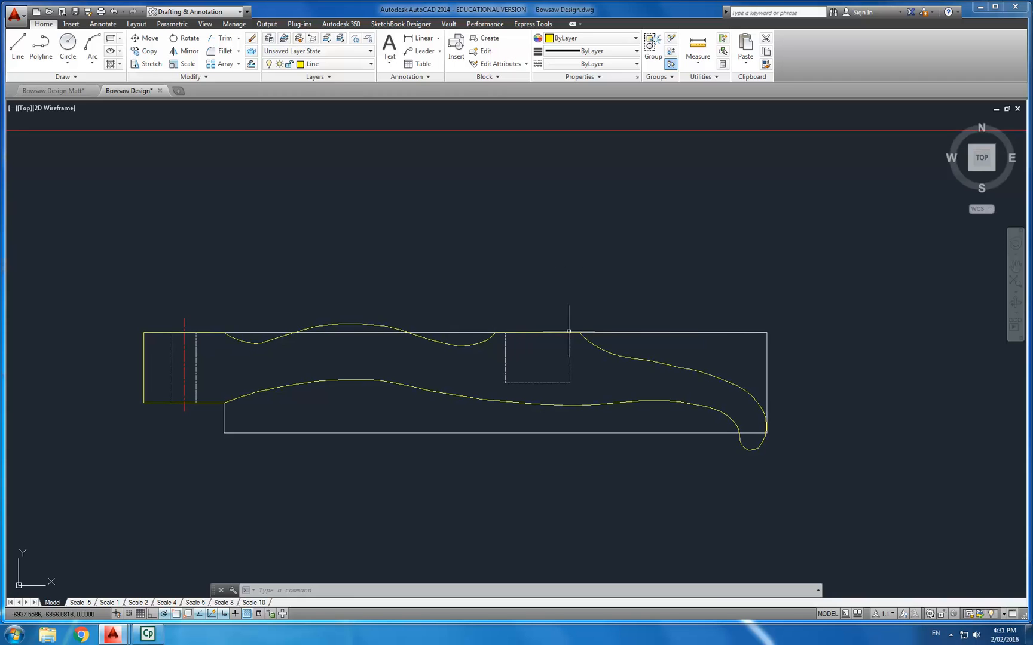
pyautogui.click(322, 64)
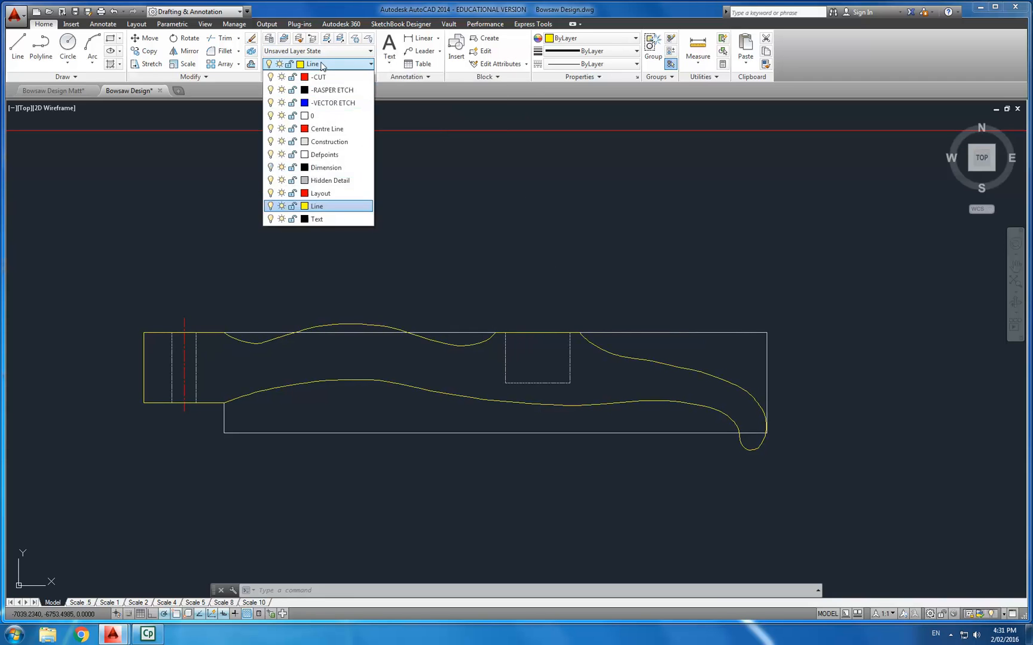
pyautogui.click(270, 142)
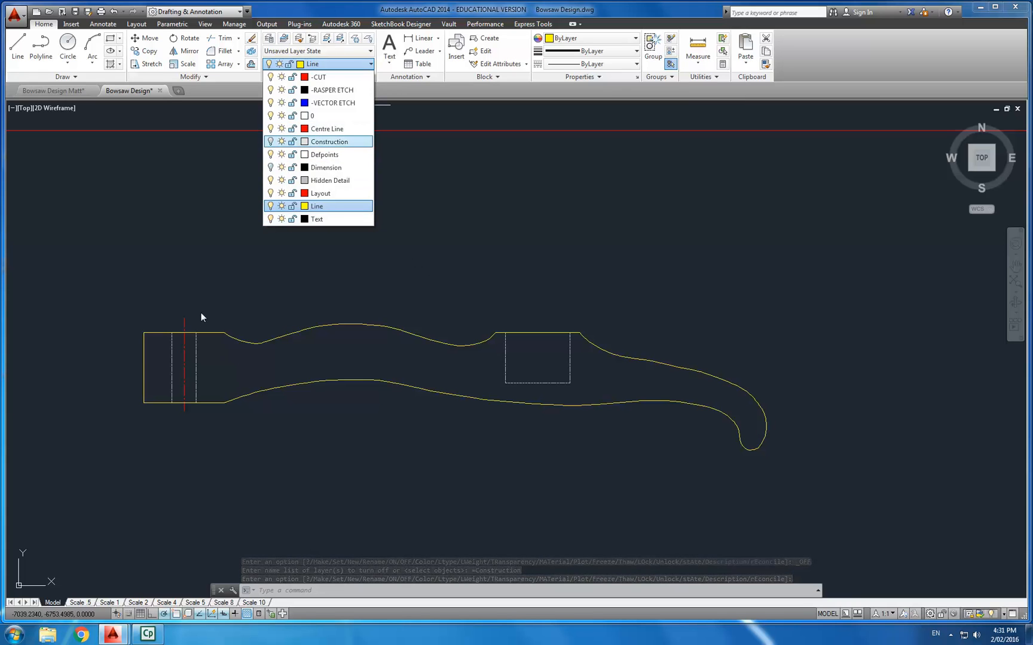
pyautogui.click(271, 129)
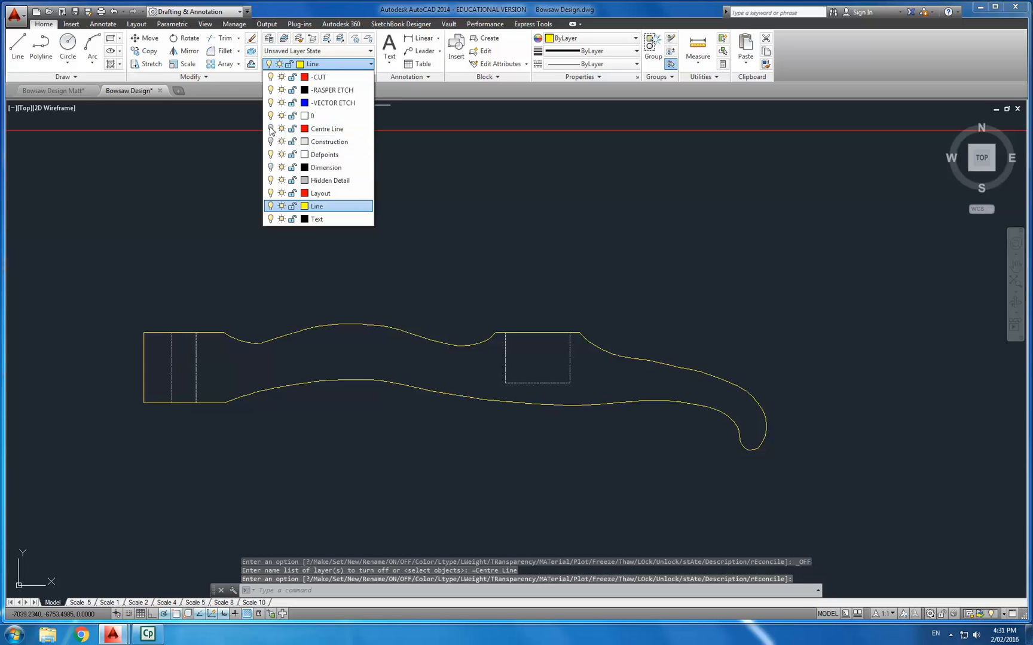
pyautogui.click(300, 291)
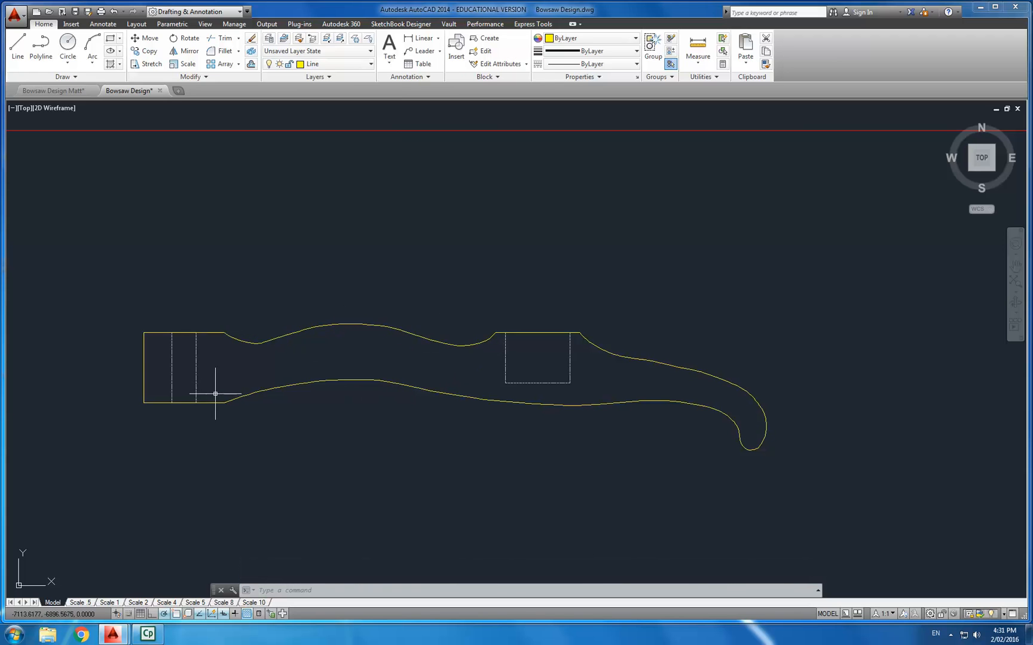
# - Select the cheek's outline splines and end lines in the LASERCUTTER copy and move them onto the -CUT layer
pyautogui.click(472, 445)
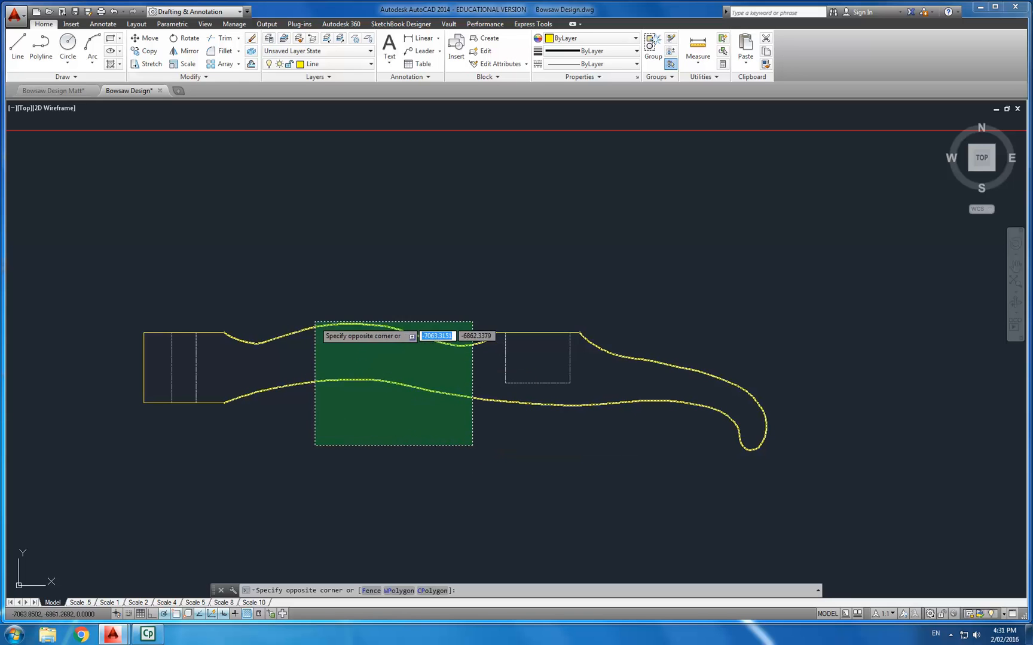
pyautogui.click(219, 294)
pyautogui.click(213, 399)
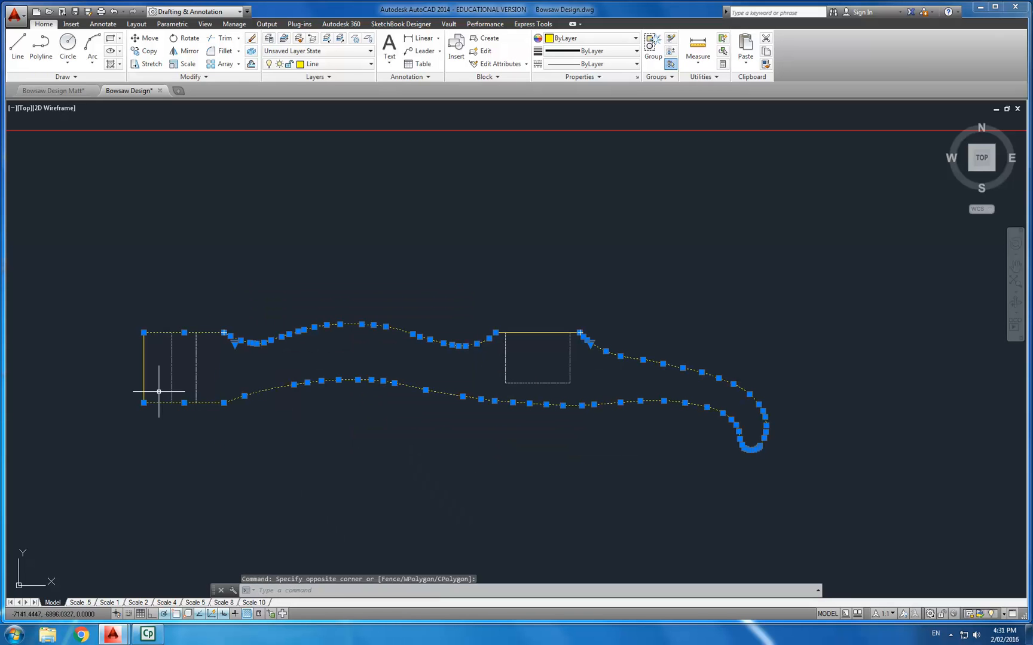
pyautogui.click(135, 362)
pyautogui.click(545, 346)
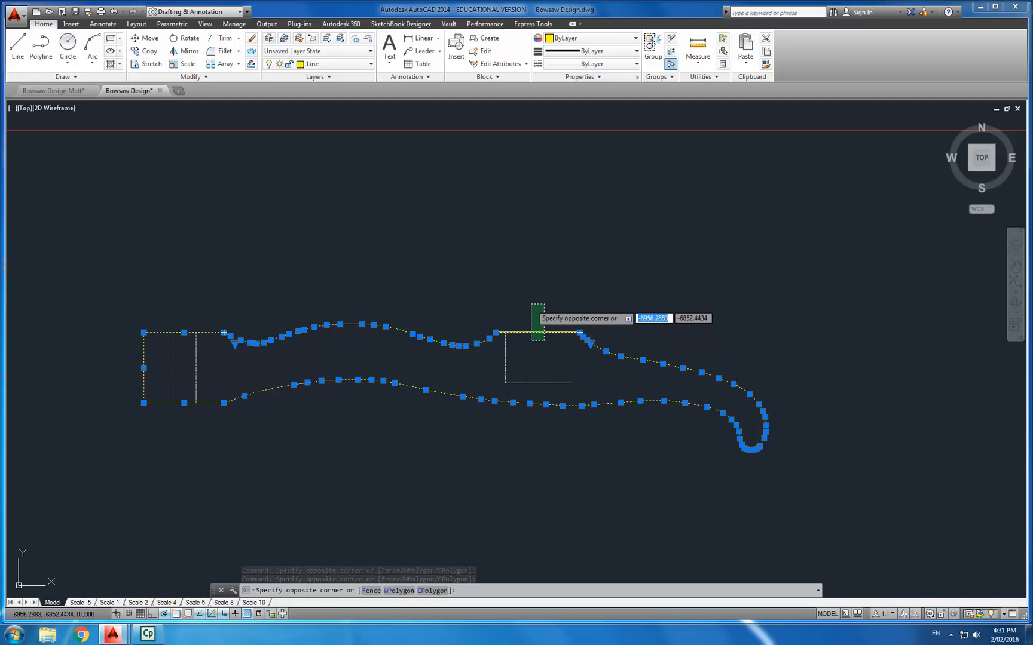
pyautogui.click(533, 306)
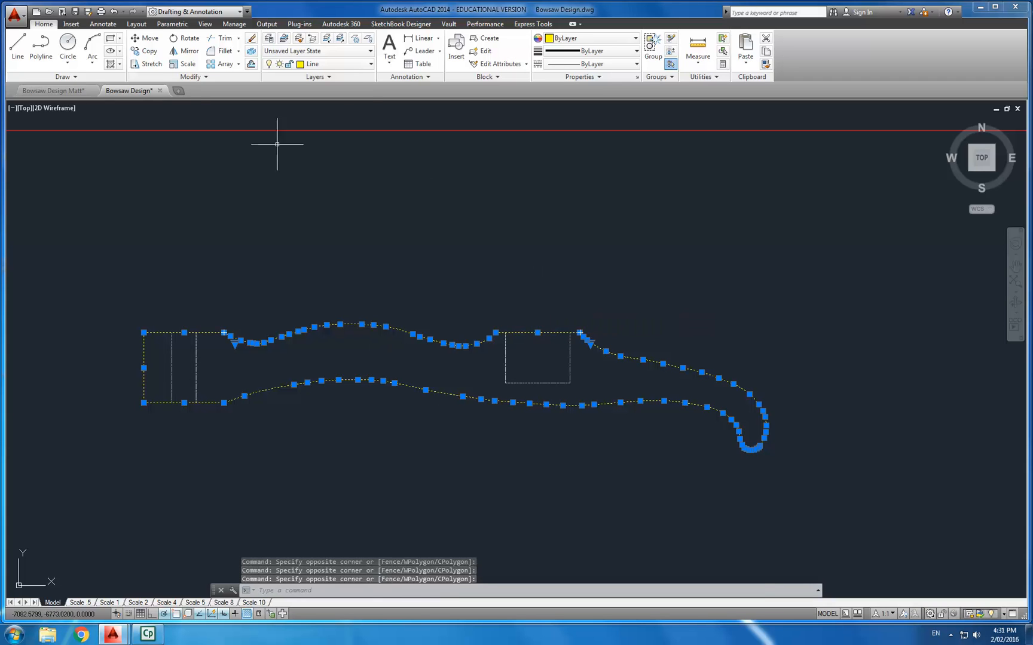
pyautogui.click(319, 64)
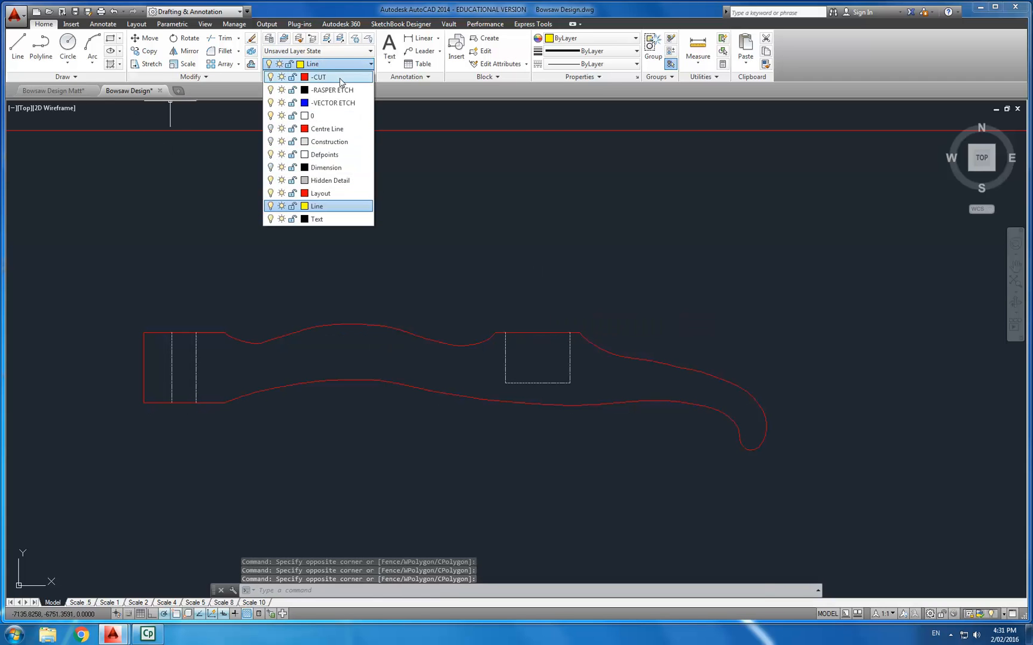
pyautogui.click(328, 78)
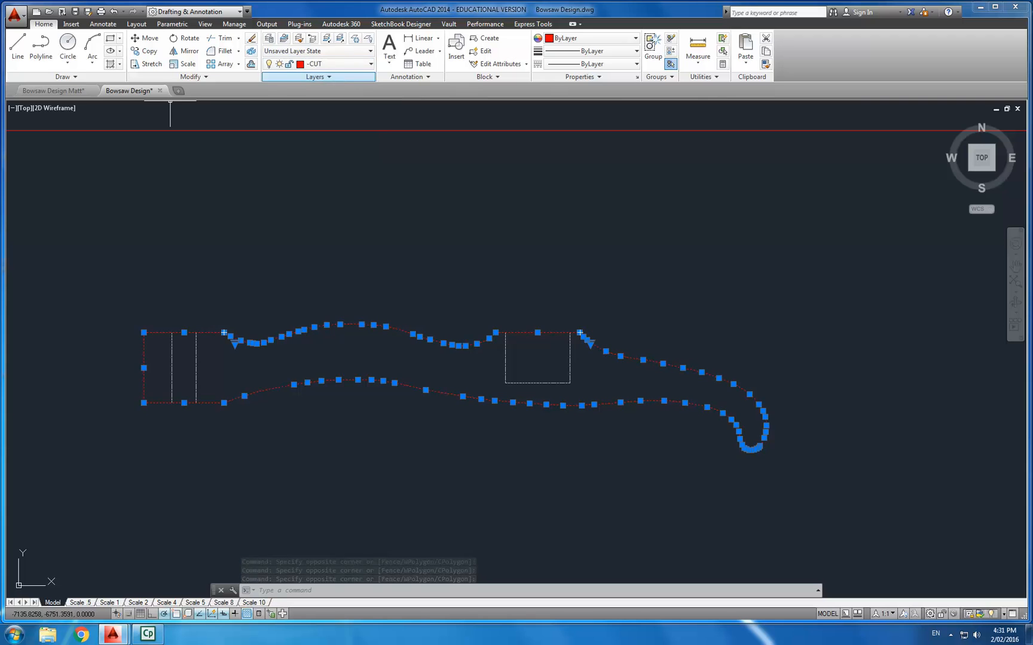
pyautogui.press('Escape')
pyautogui.press('Escape')
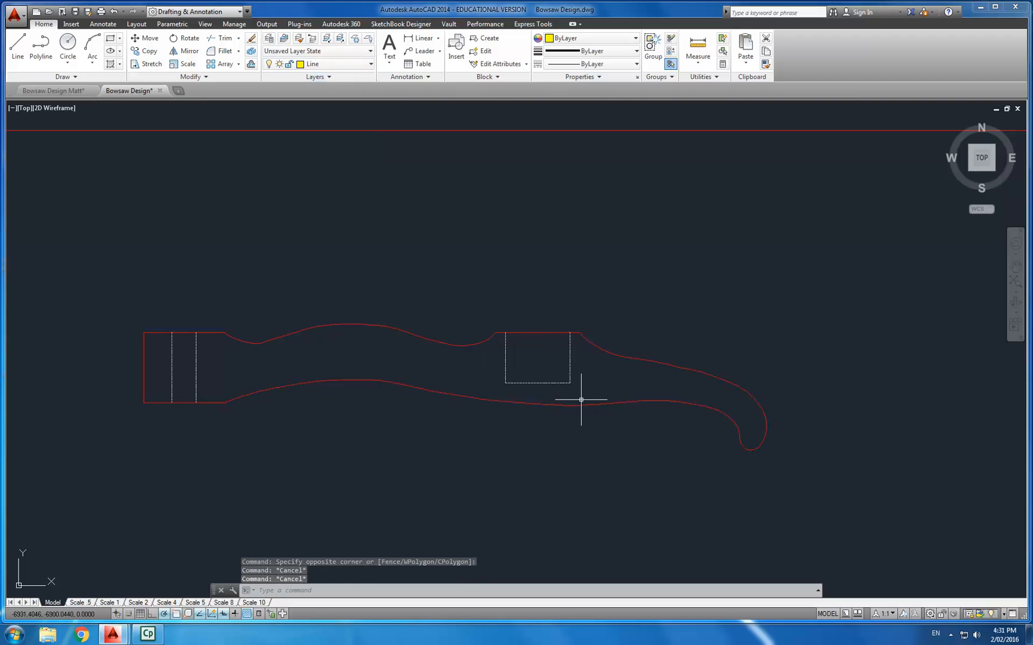
pyautogui.press('Escape')
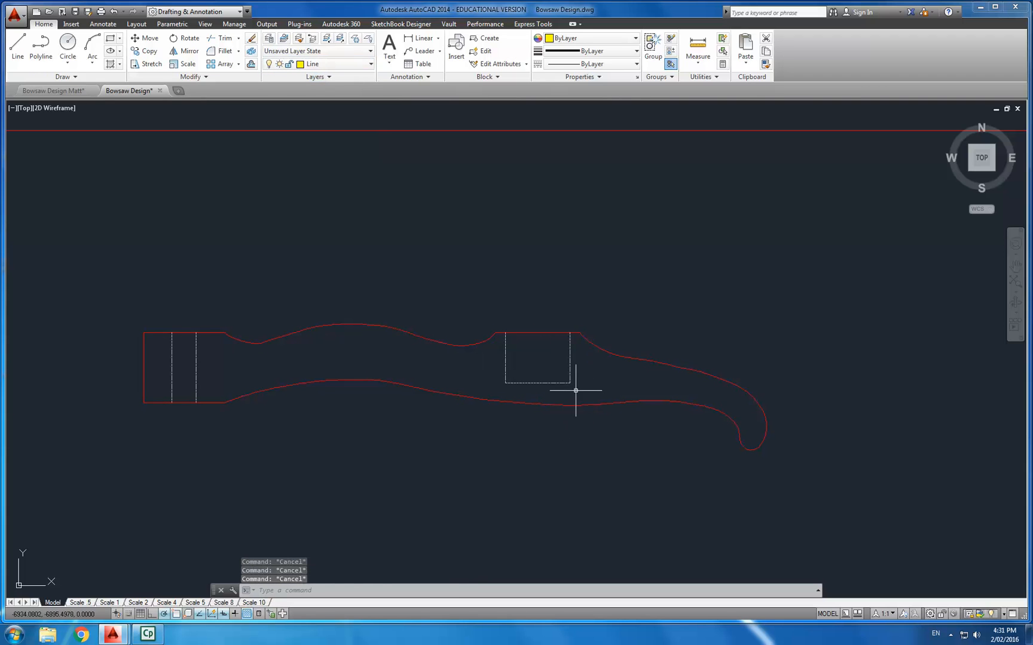
# - Select the dashed mortise rectangle and the two lines near the cheek's left end and move them onto the -VECTOR ETCH layer
pyautogui.click(575, 390)
pyautogui.click(503, 357)
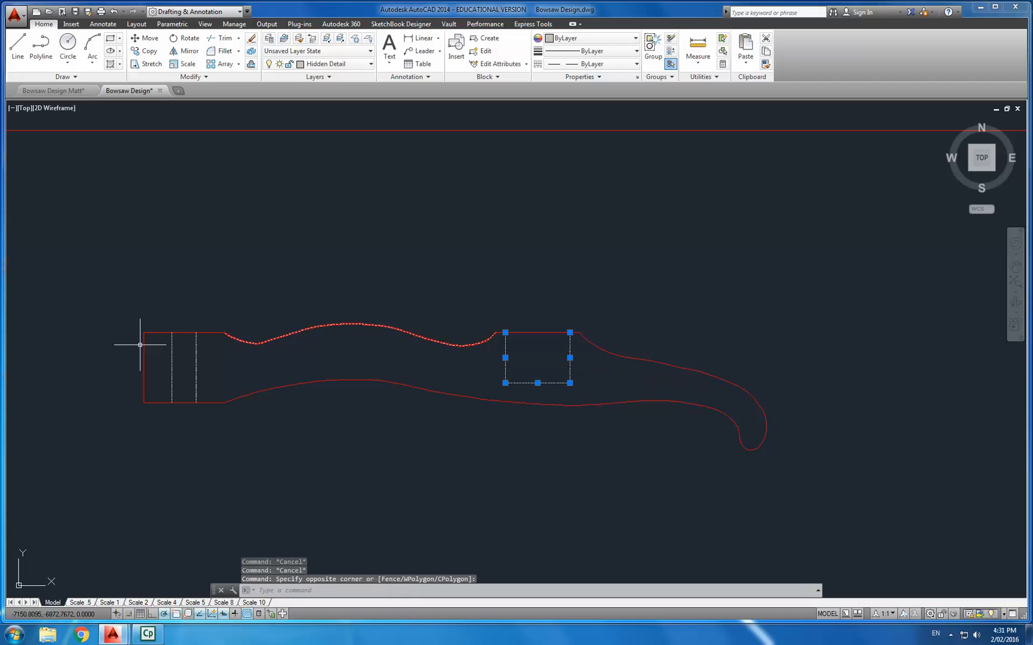
pyautogui.click(211, 369)
pyautogui.click(147, 354)
pyautogui.click(356, 64)
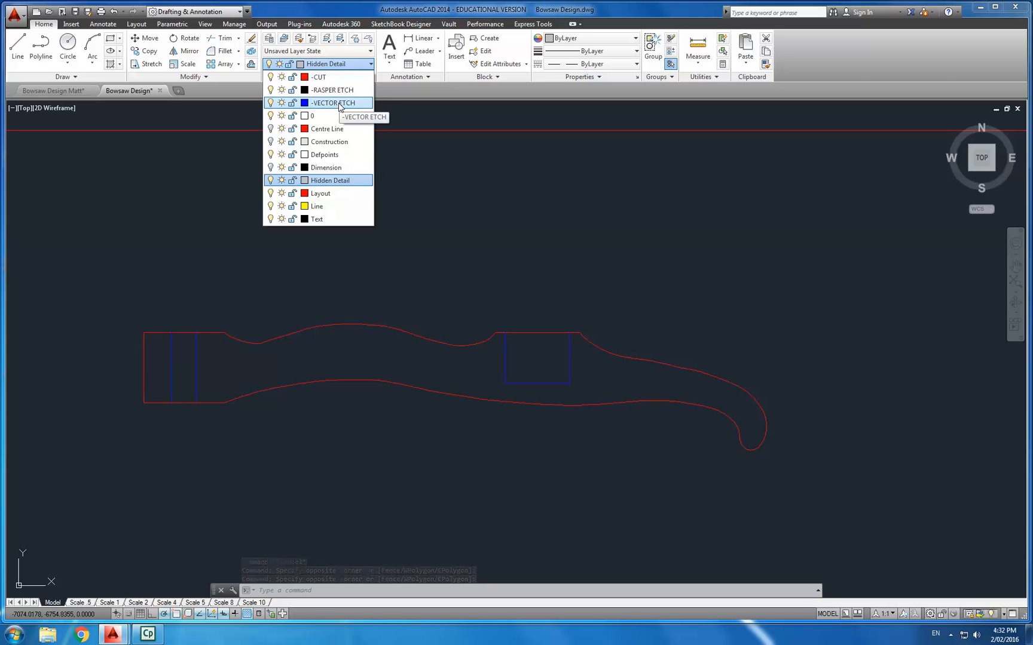
pyautogui.click(335, 103)
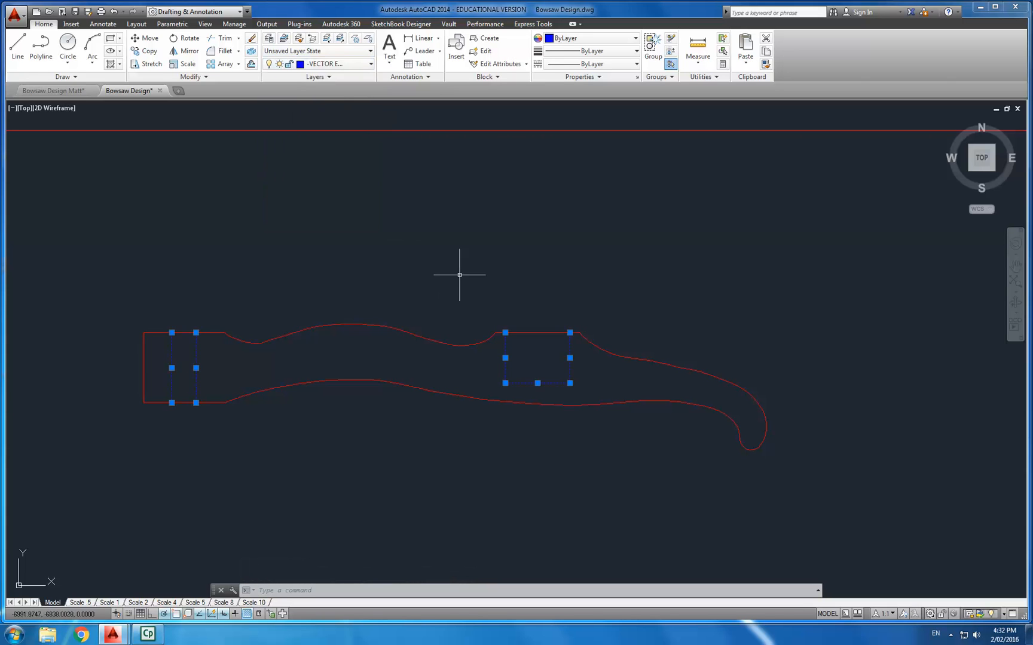
pyautogui.press('Escape')
pyautogui.press('Escape')
pyautogui.press('Escape')
# - Examine the cheek outline's placement inside the LASERCUTTER sheet border
pyautogui.scroll(-4, 439, 282)
pyautogui.moveTo(436, 284)
pyautogui.mouseDown(button='middle')
pyautogui.moveTo(500, 306)
pyautogui.moveTo(450, 293)
pyautogui.mouseUp(button='middle')
pyautogui.scroll(2, 499, 317)
pyautogui.scroll(2, 454, 304)
pyautogui.scroll(-2, 450, 291)
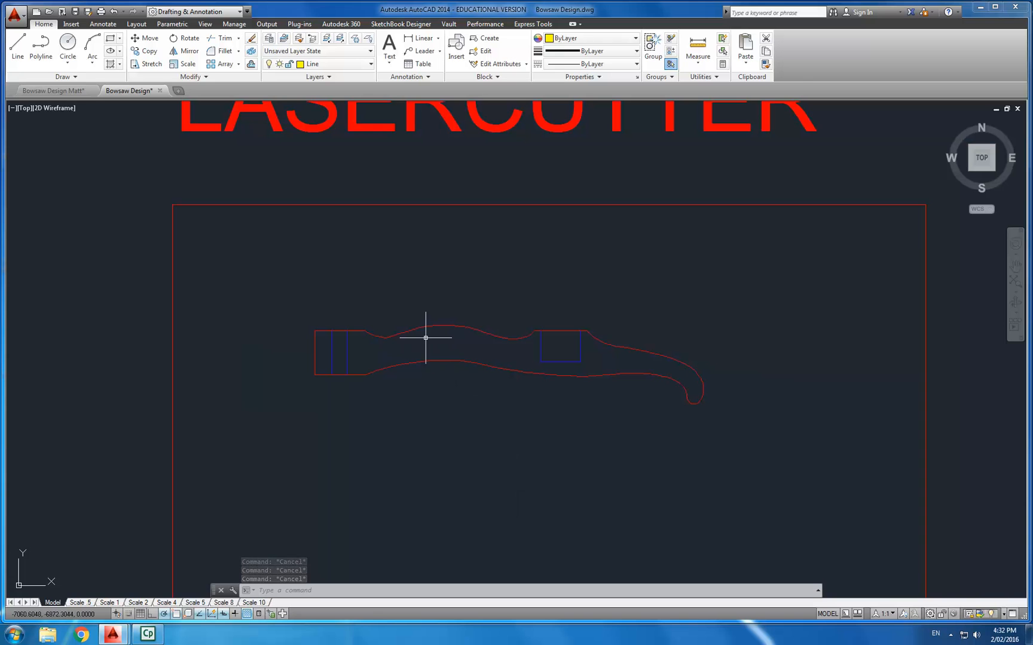
pyautogui.scroll(-2, 426, 334)
pyautogui.scroll(-6, 467, 372)
pyautogui.scroll(6, 466, 372)
pyautogui.scroll(2, 465, 375)
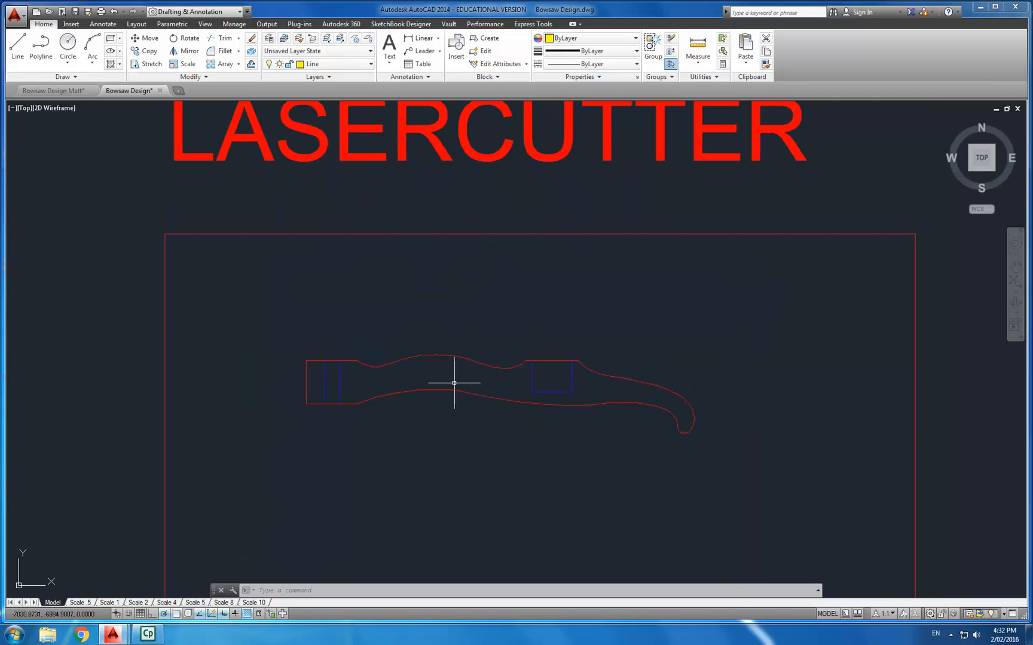